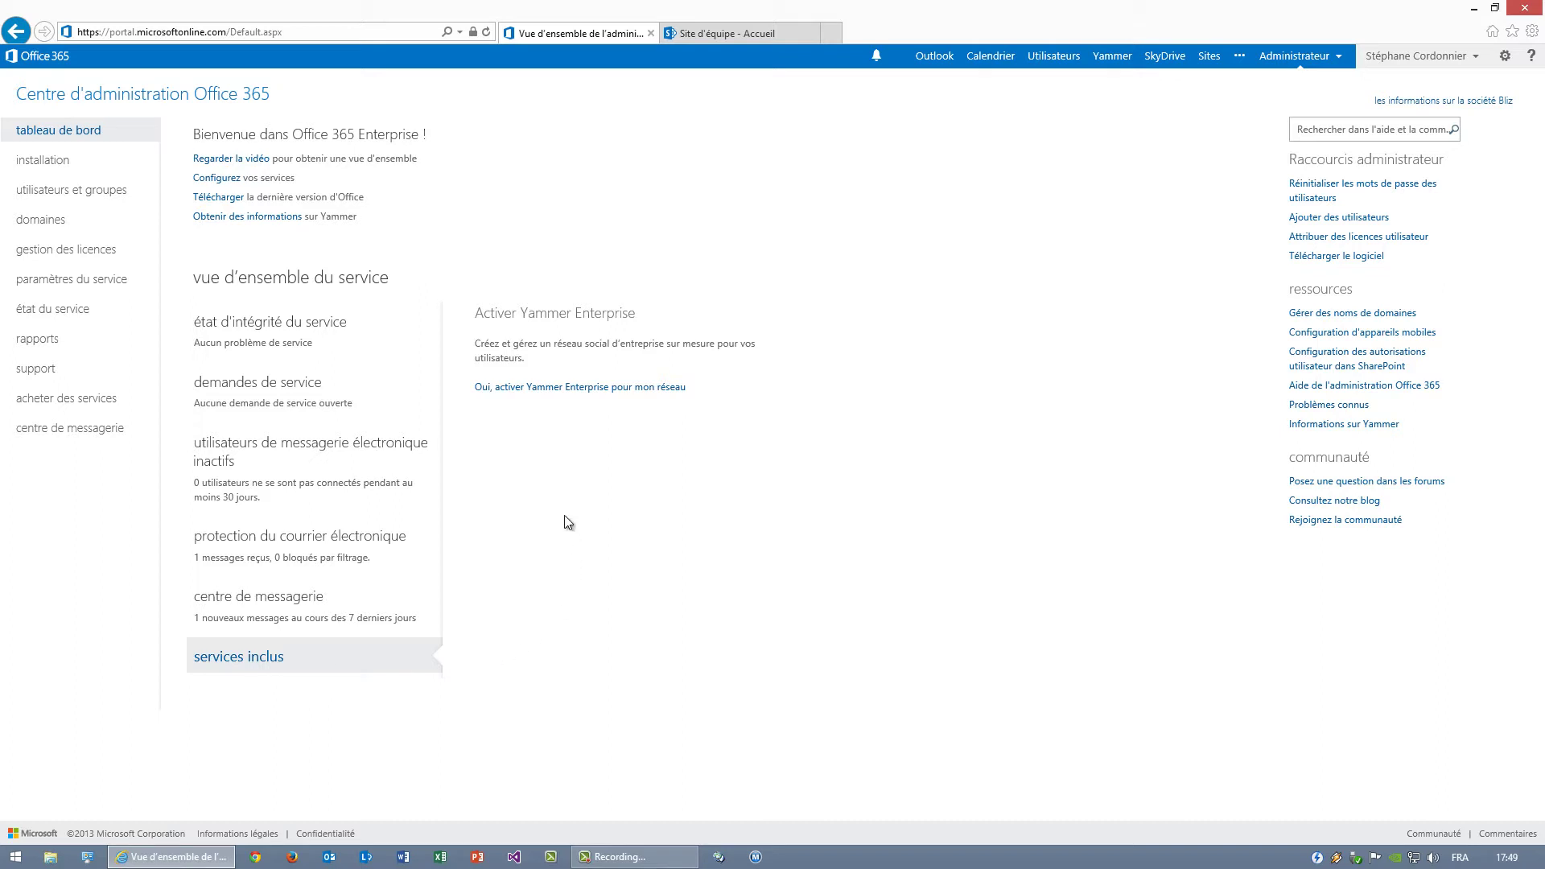
# Step: Try to activate Yammer Enterprise for the domain blizdemo.onmicrosoft.com and return to the Office 365 admin dashboard
pyautogui.click(585, 390)
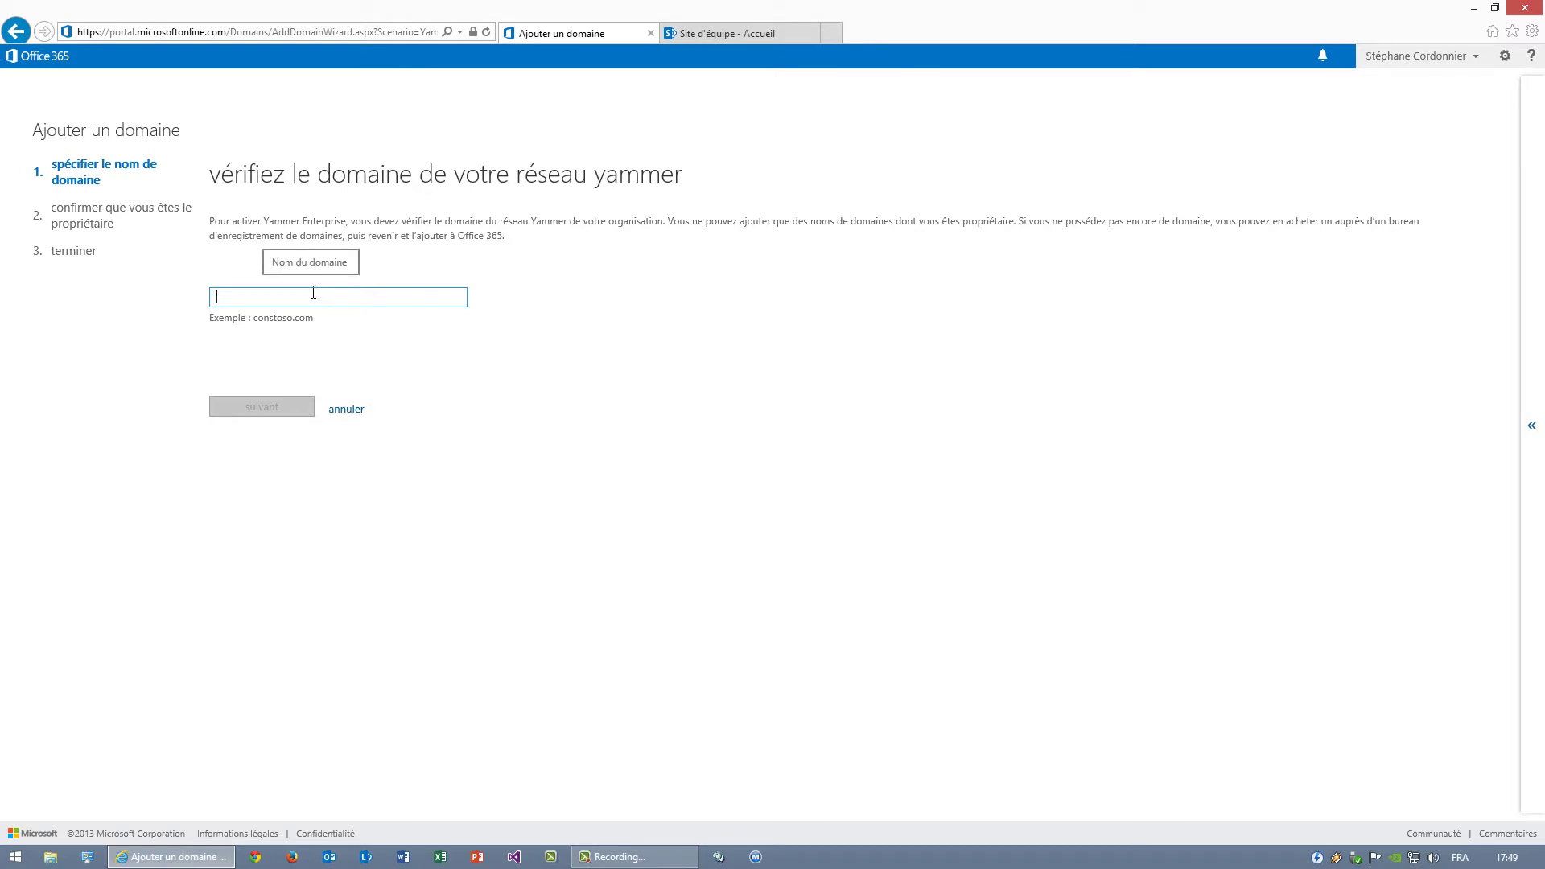
pyautogui.write('bliz')
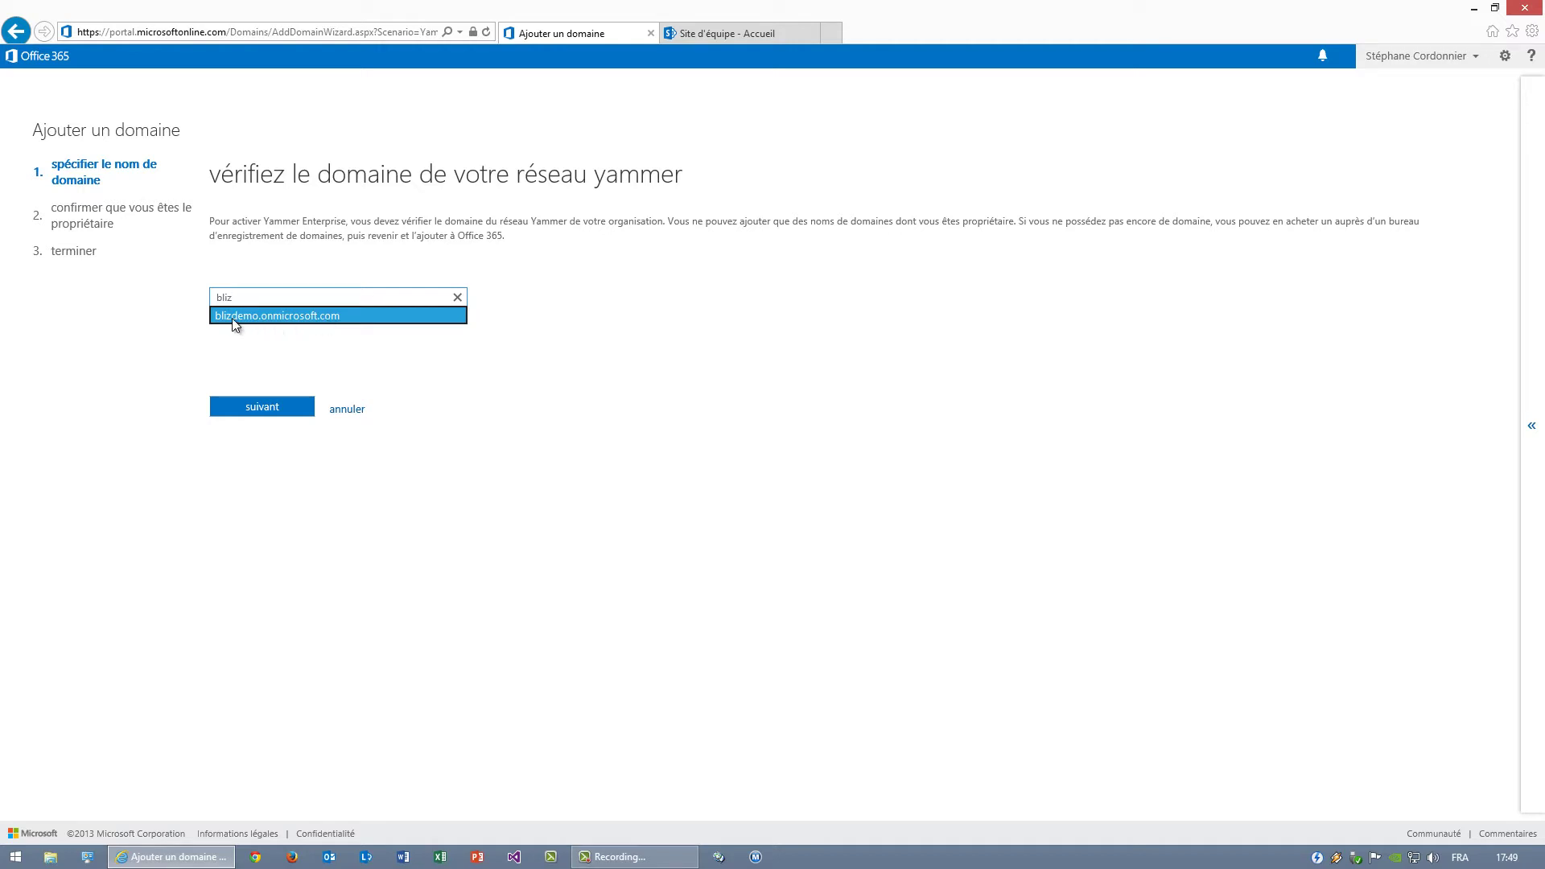
pyautogui.click(293, 317)
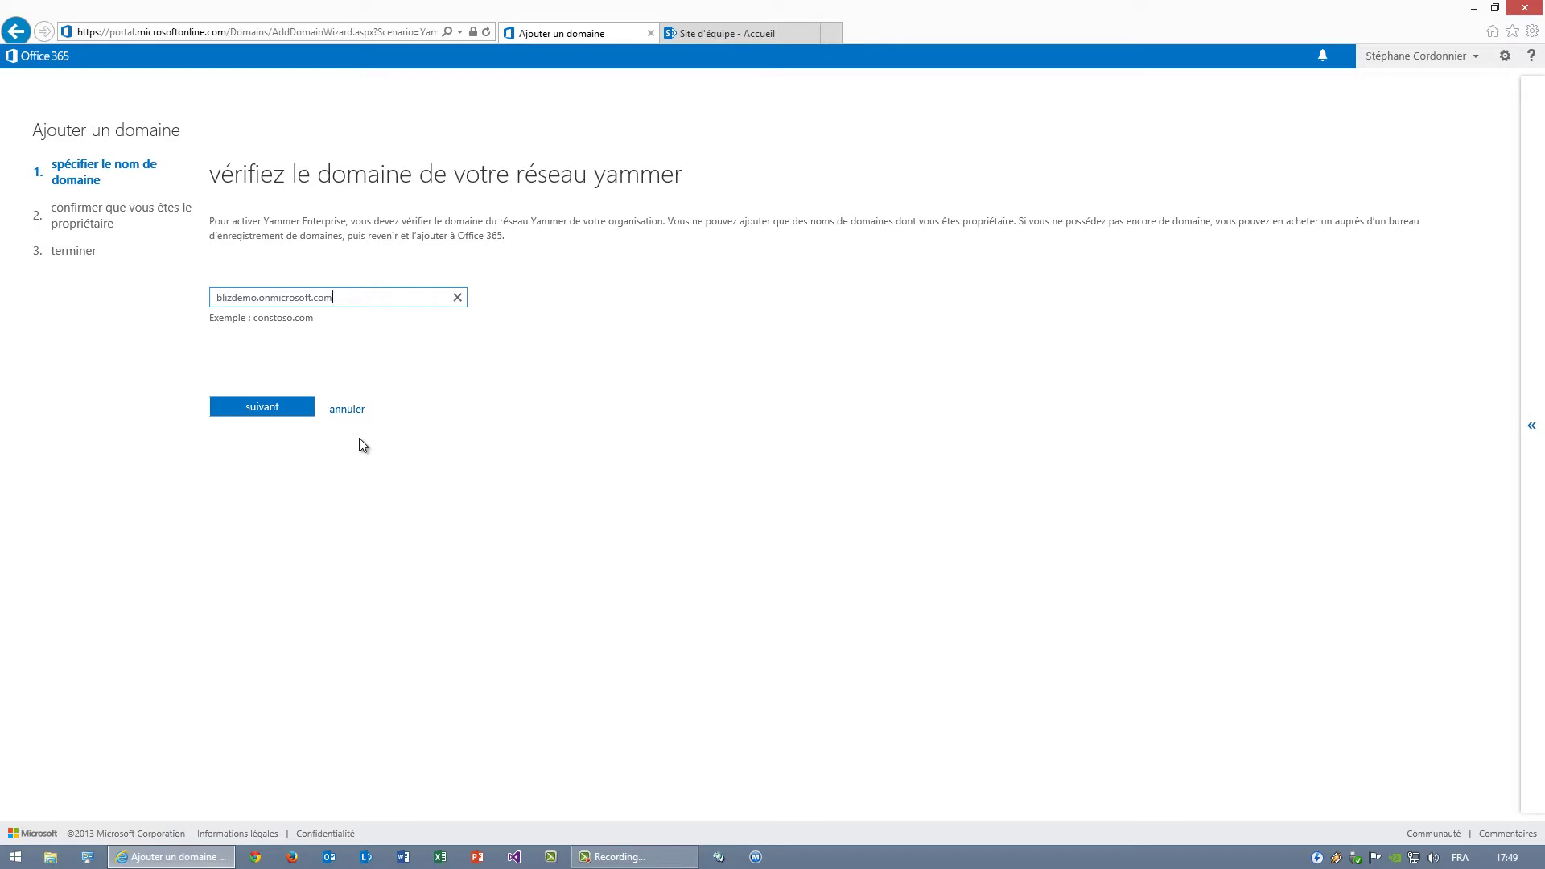
pyautogui.click(254, 412)
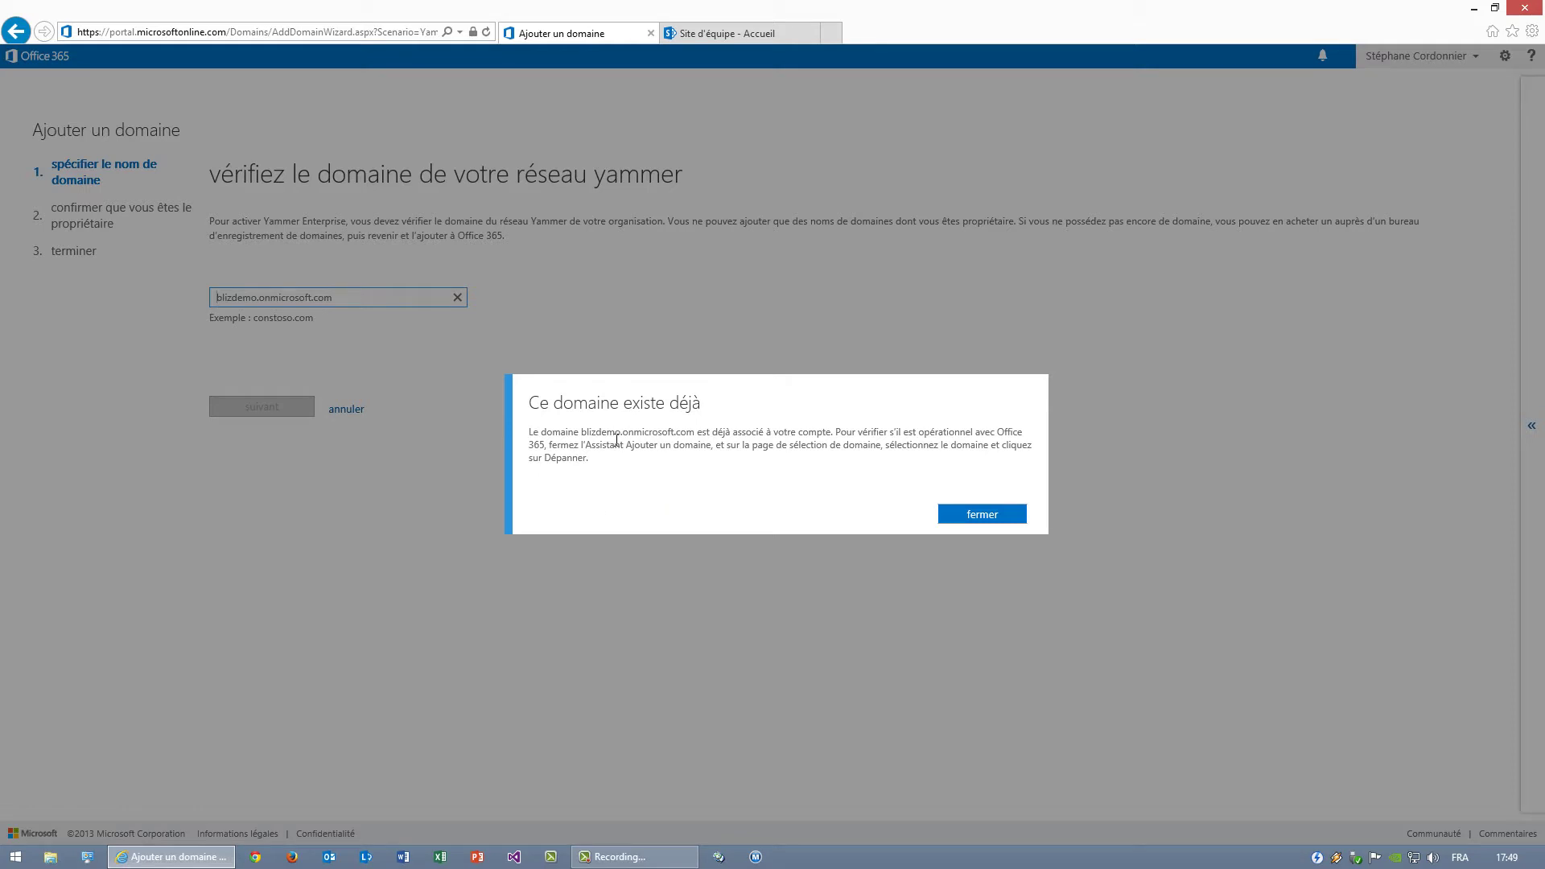
pyautogui.click(984, 517)
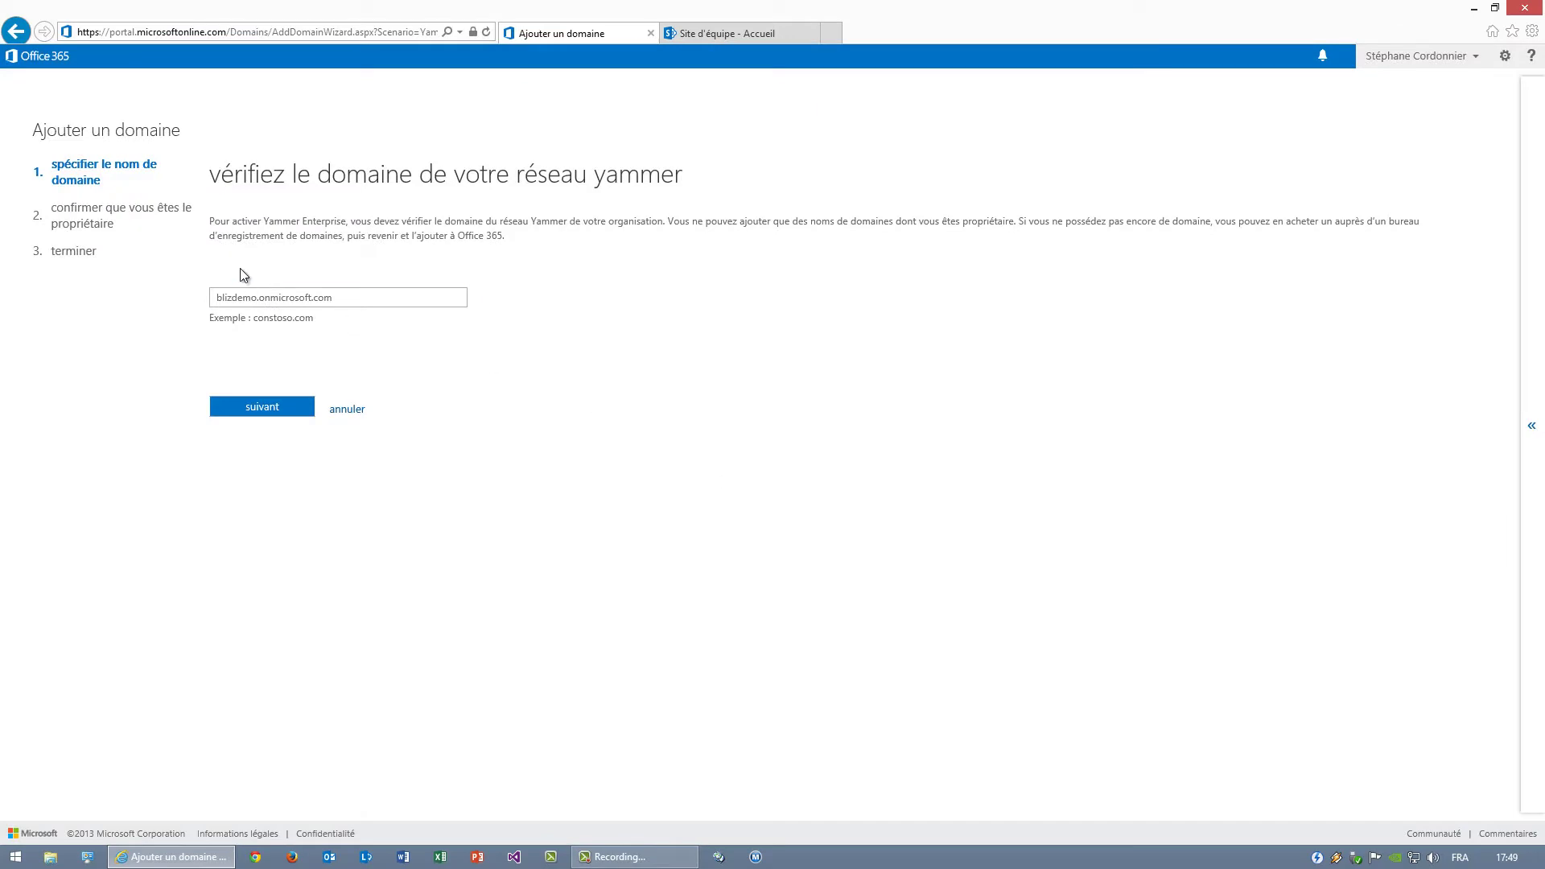
pyautogui.click(46, 60)
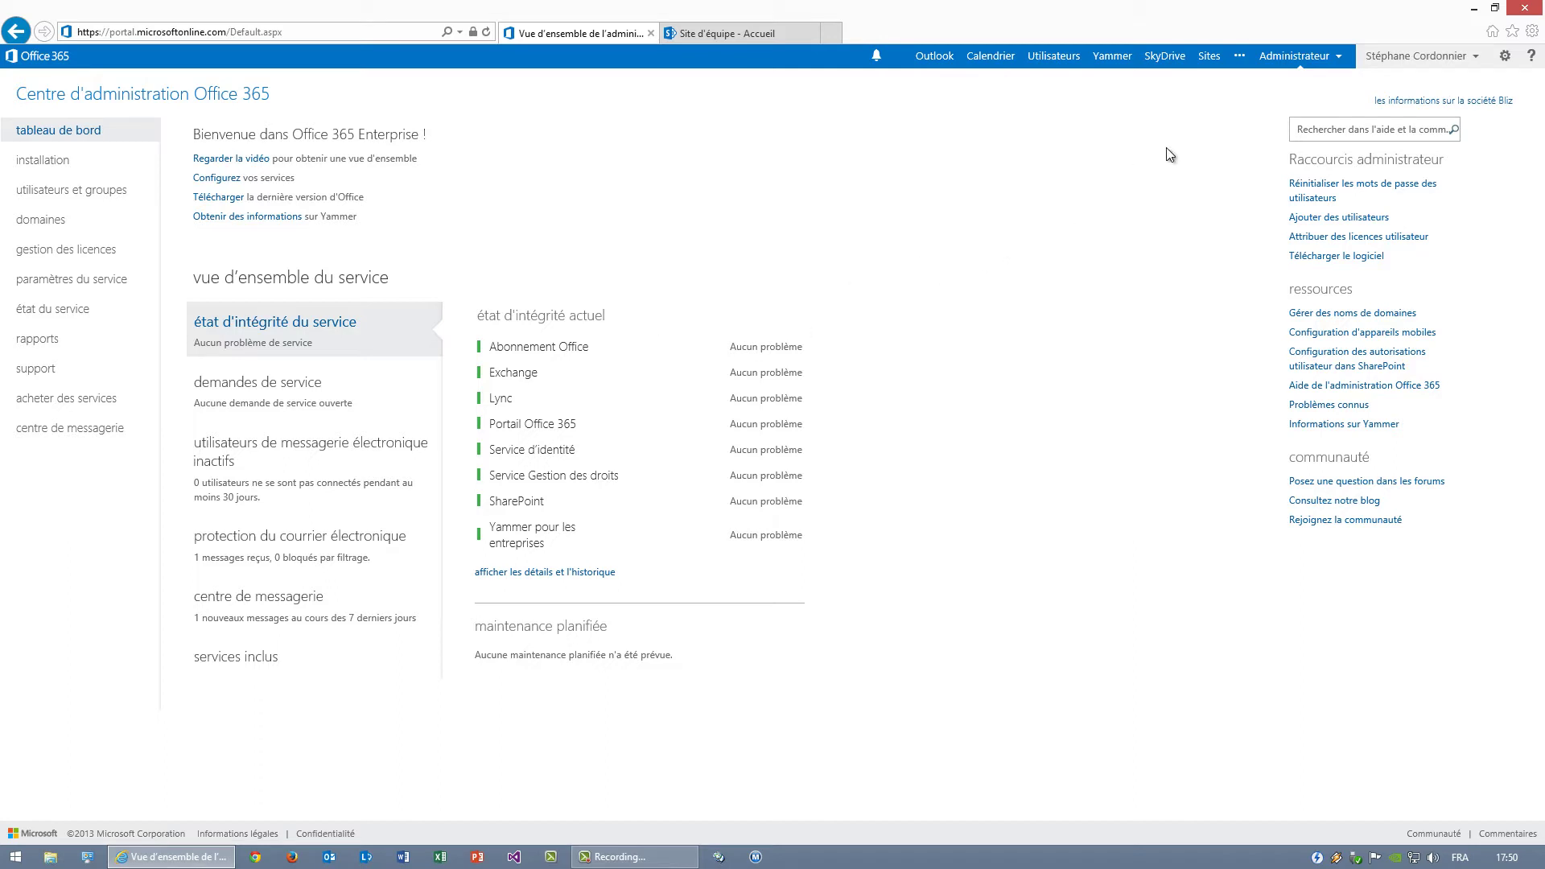
# Step: Examine the enterprise social collaboration option in the SharePoint admin centre settings, and return to the site collections
pyautogui.click(1293, 55)
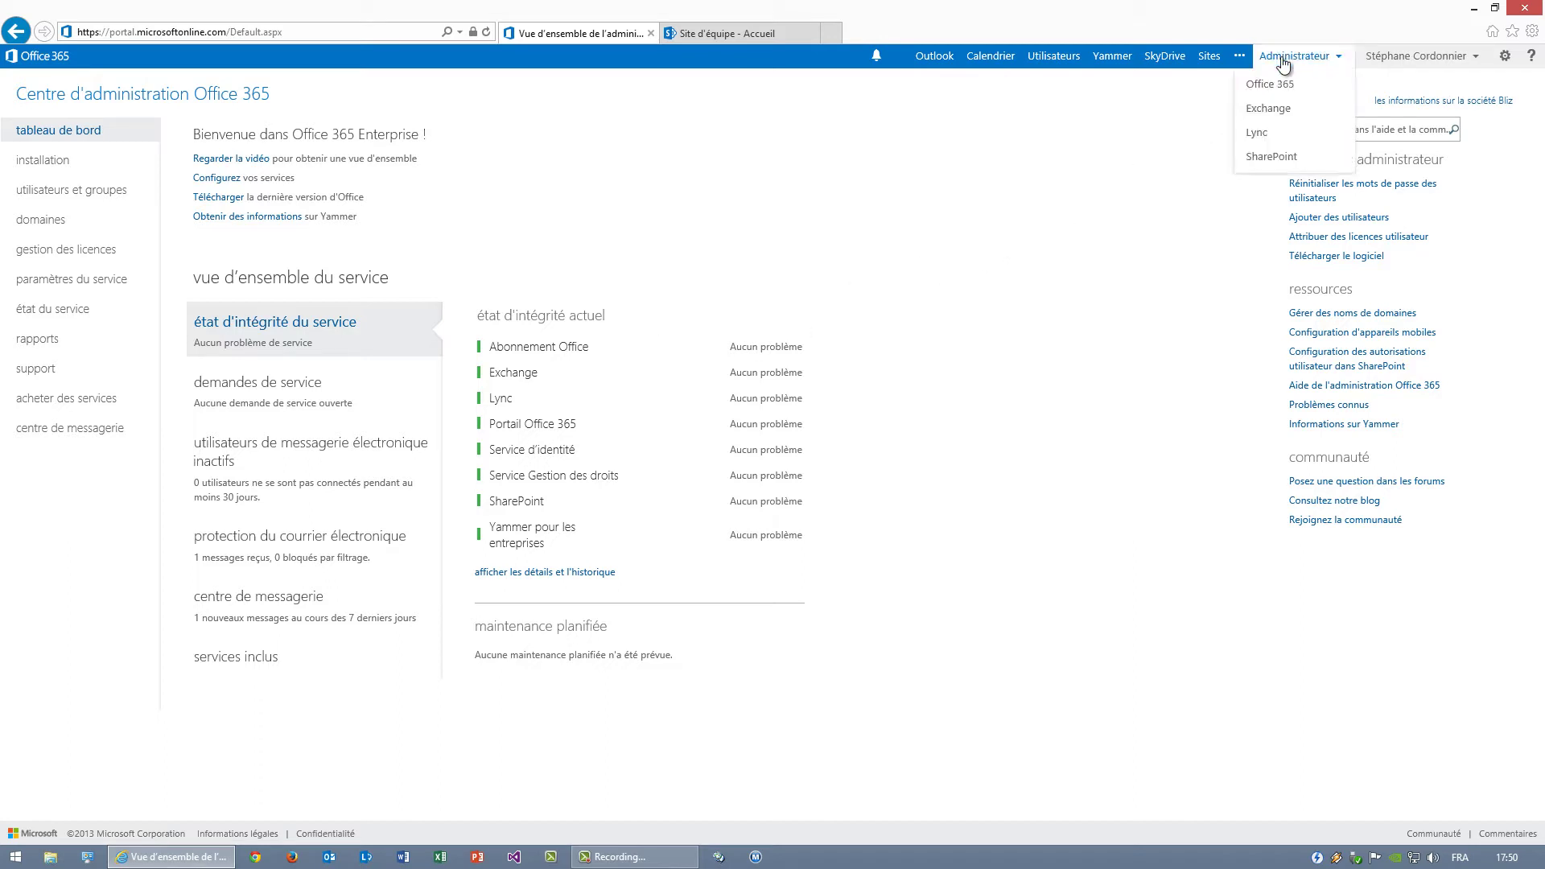
pyautogui.click(1279, 157)
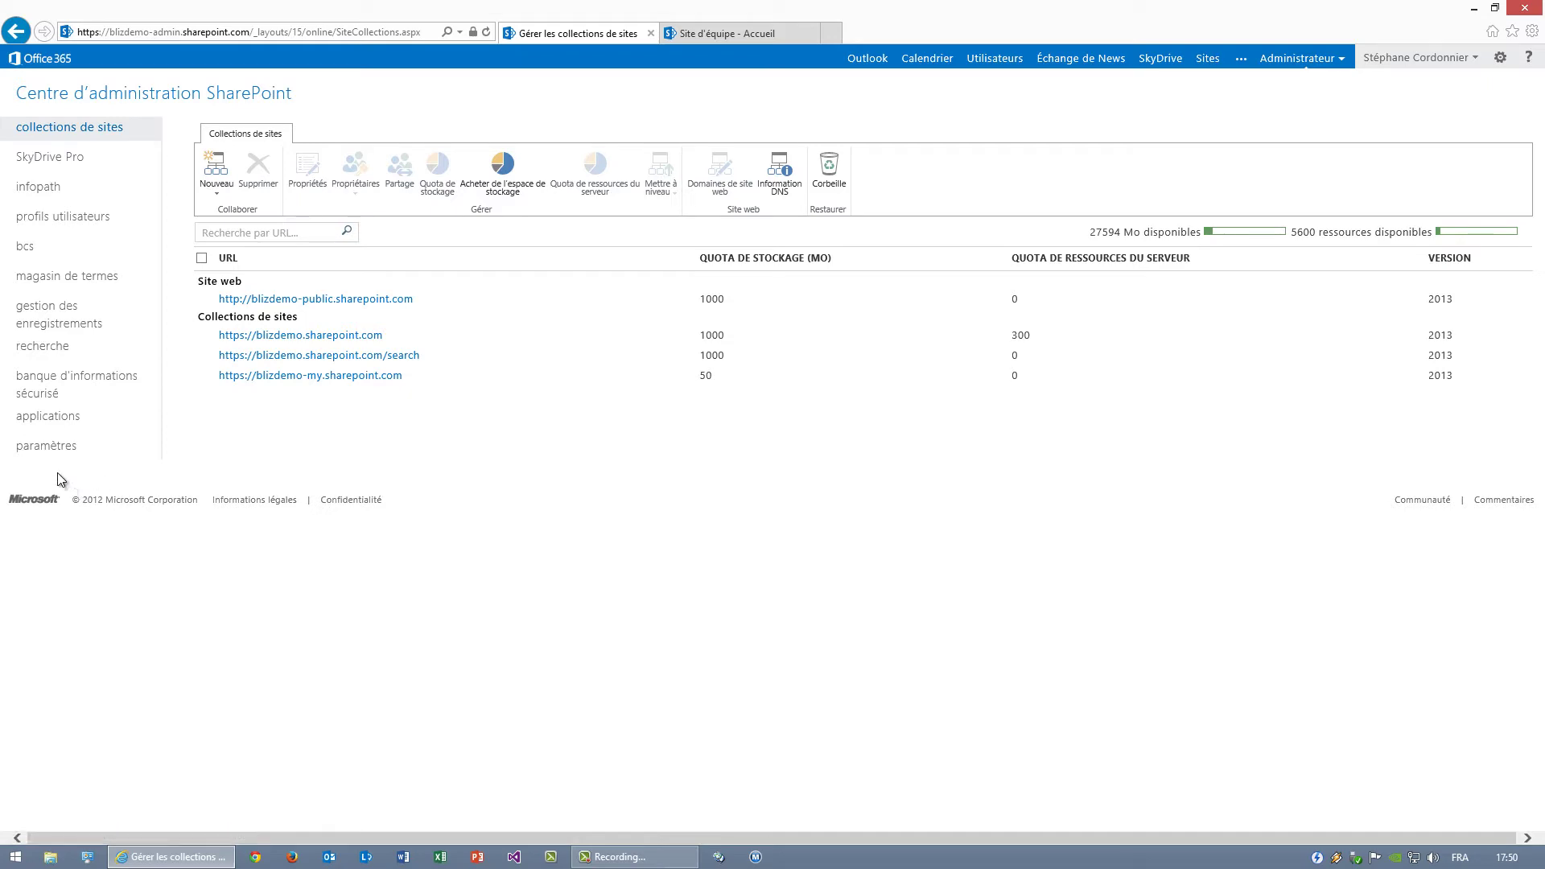
pyautogui.click(49, 452)
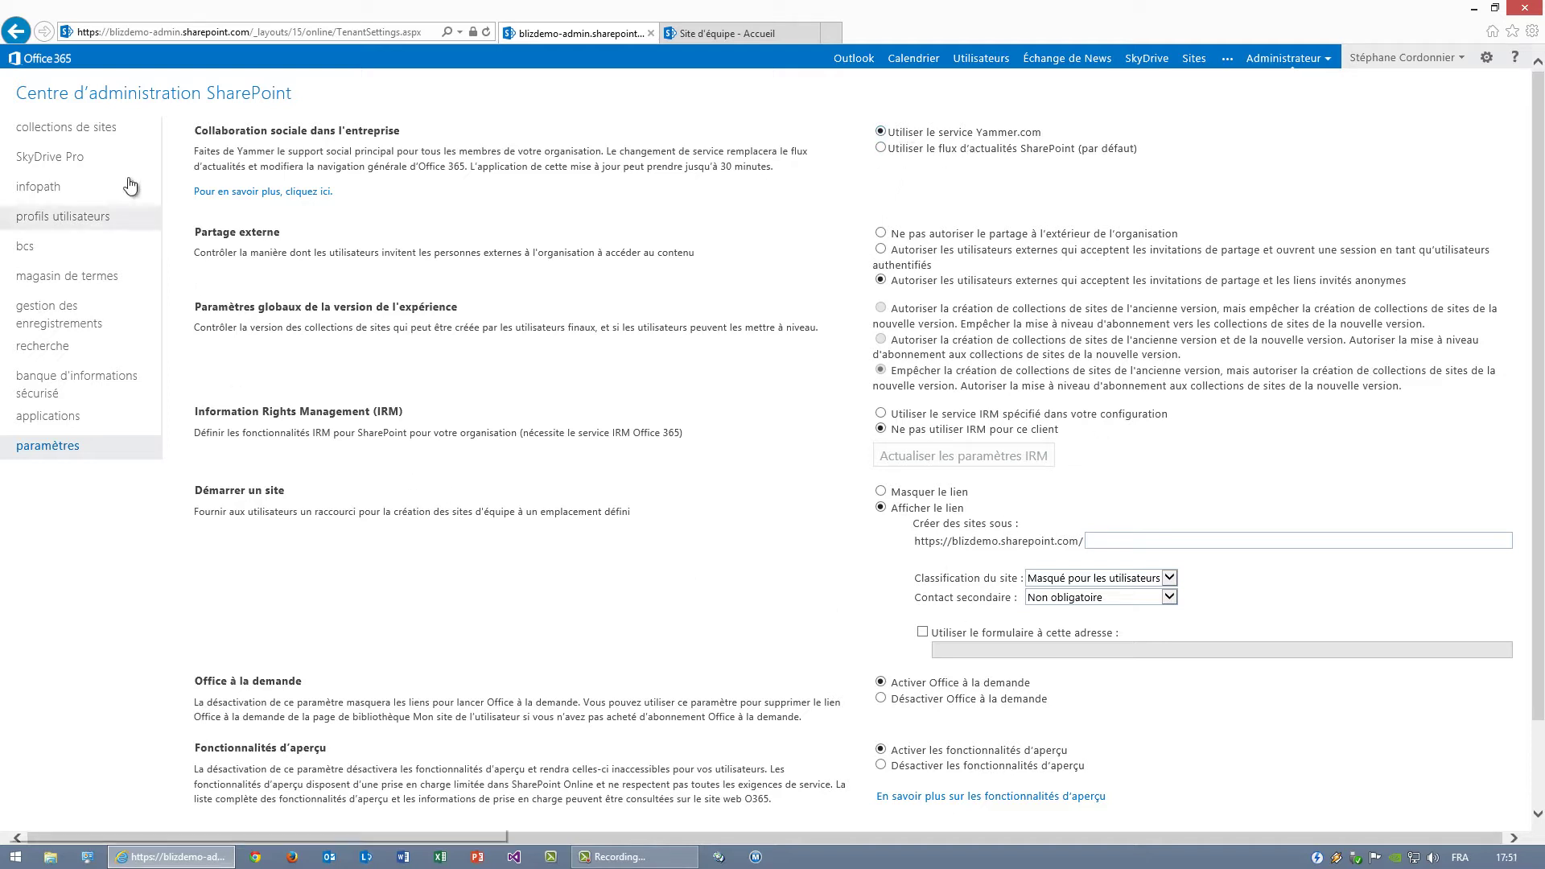
pyautogui.click(88, 140)
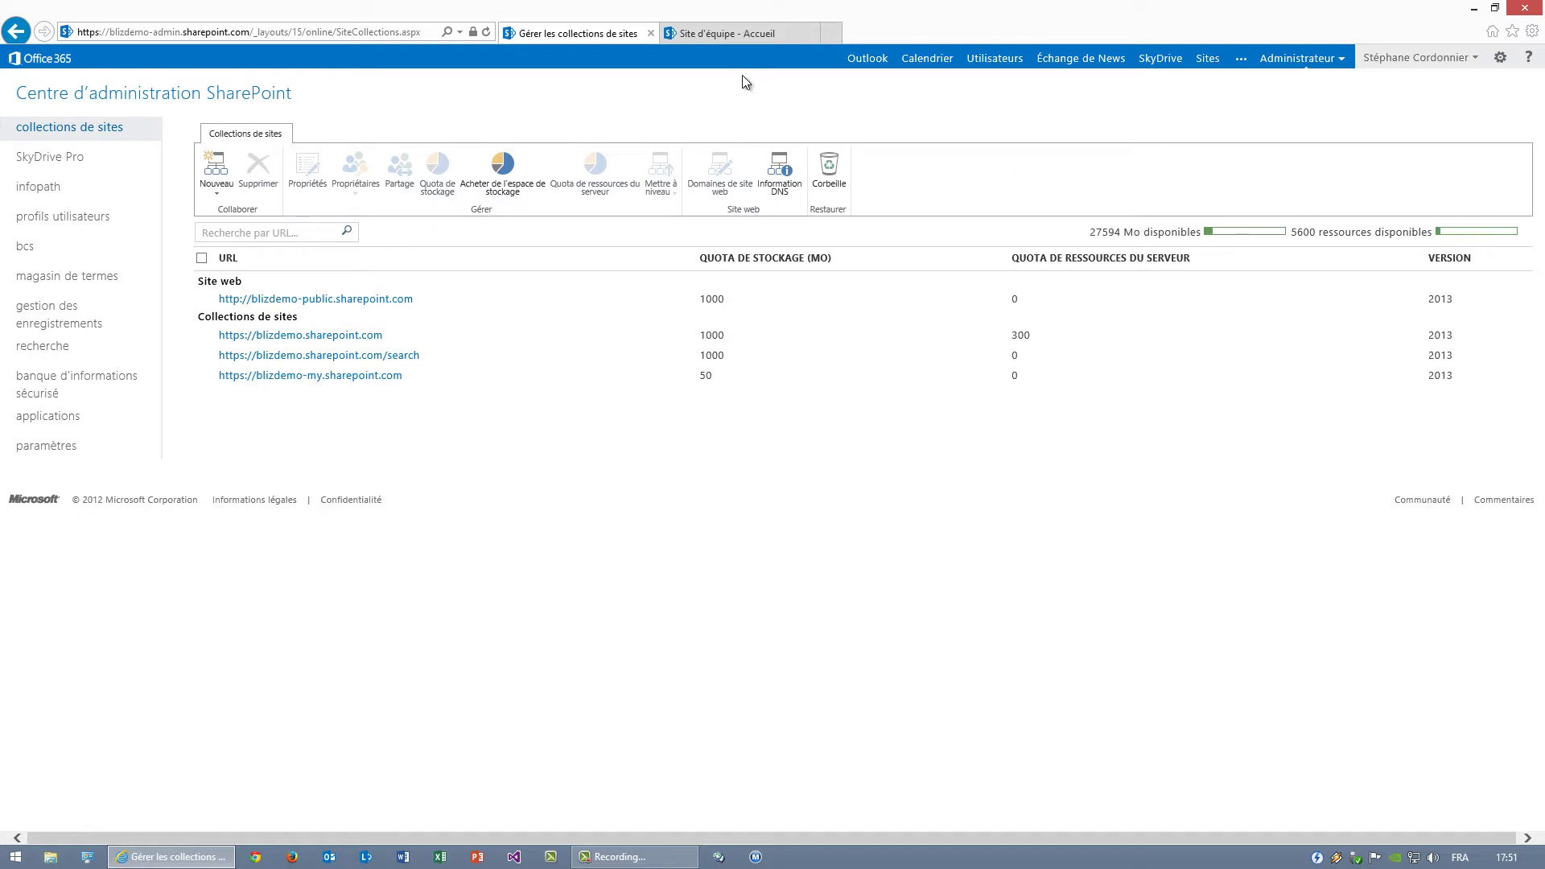
# Step: Open Yammer from the team site's navigation and log in to the blizdemo.onmicrosoft.com network with the account password
pyautogui.click(752, 36)
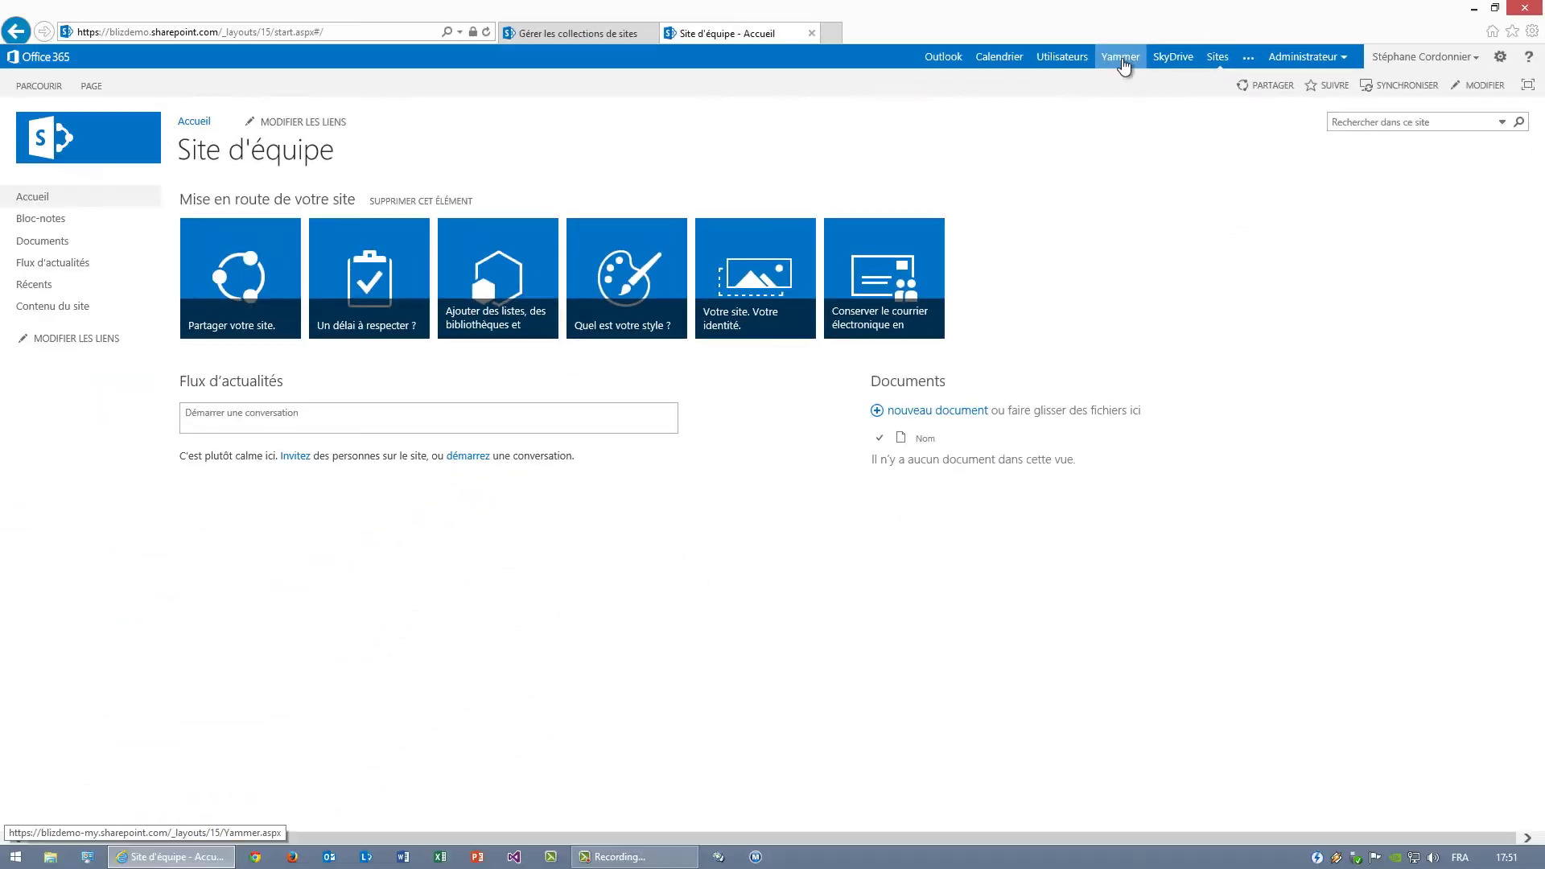
pyautogui.click(1118, 60)
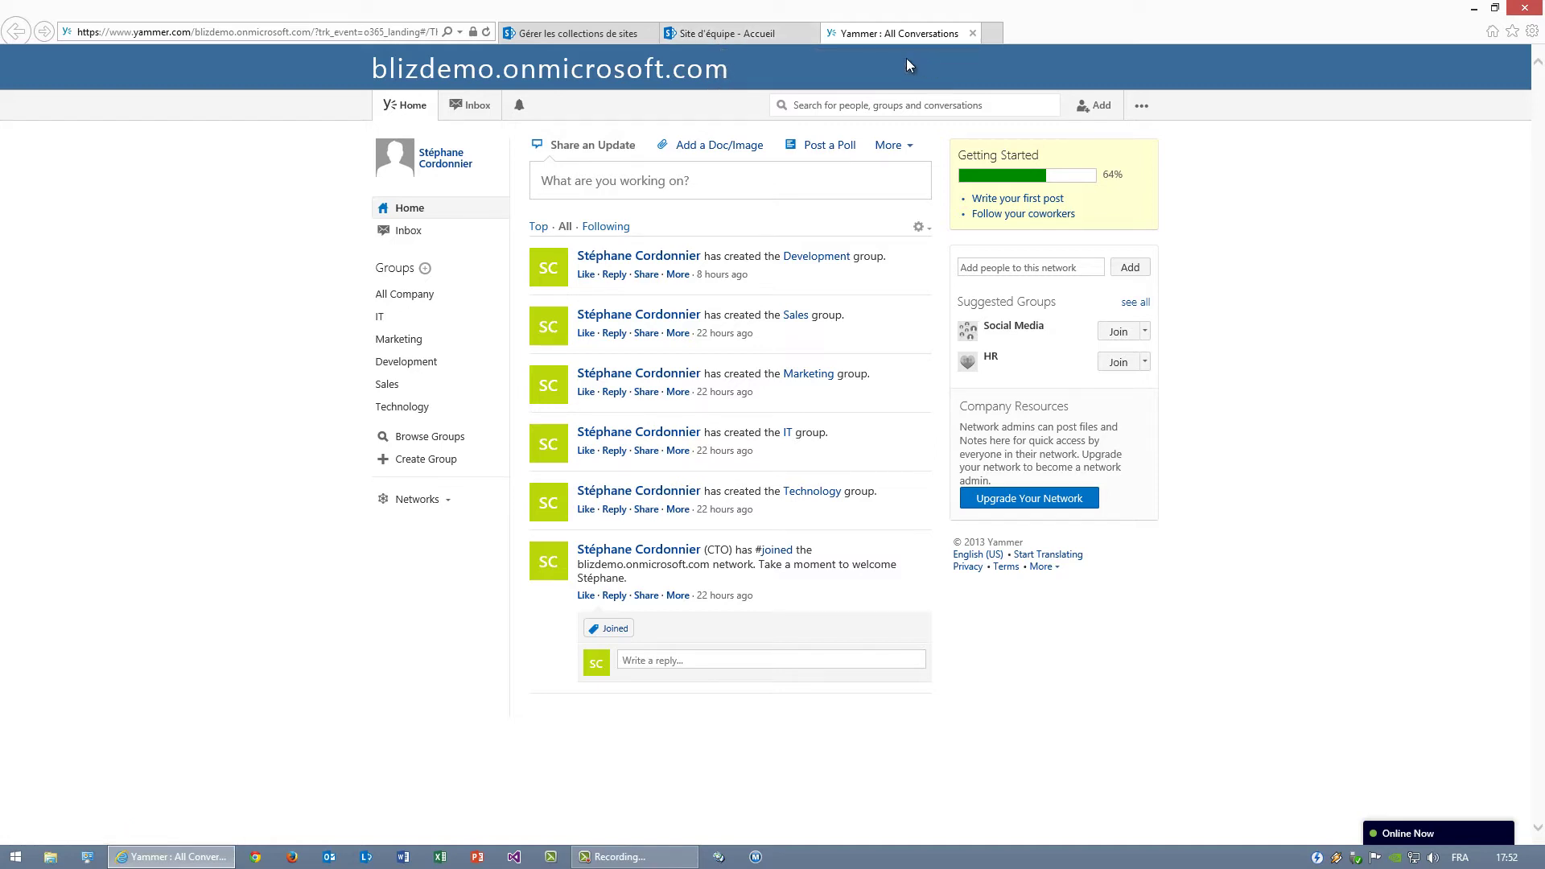
pyautogui.click(724, 33)
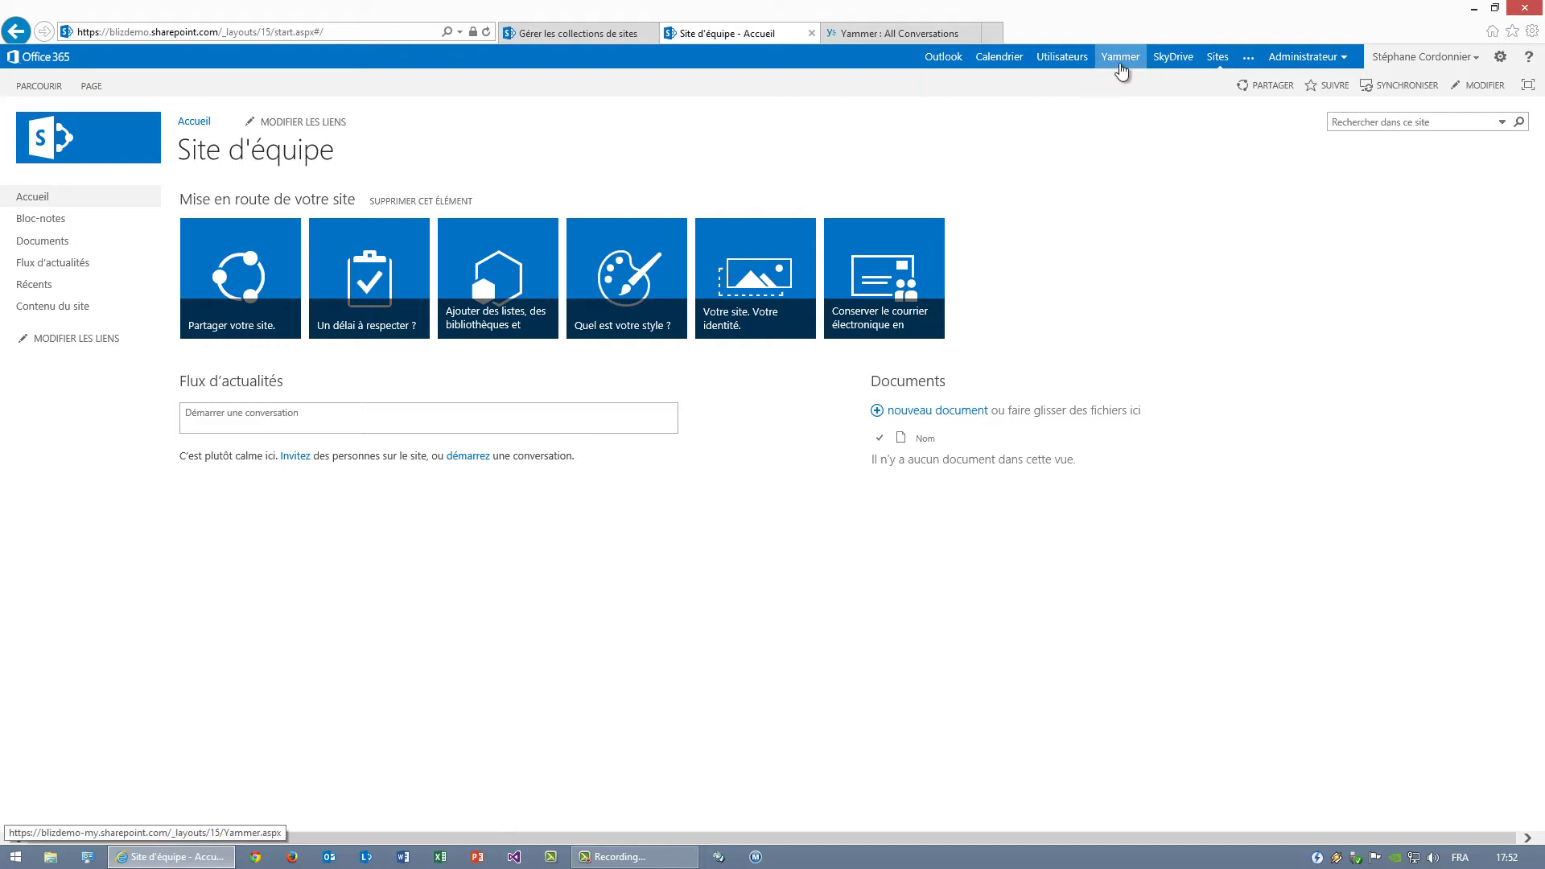
pyautogui.click(1118, 61)
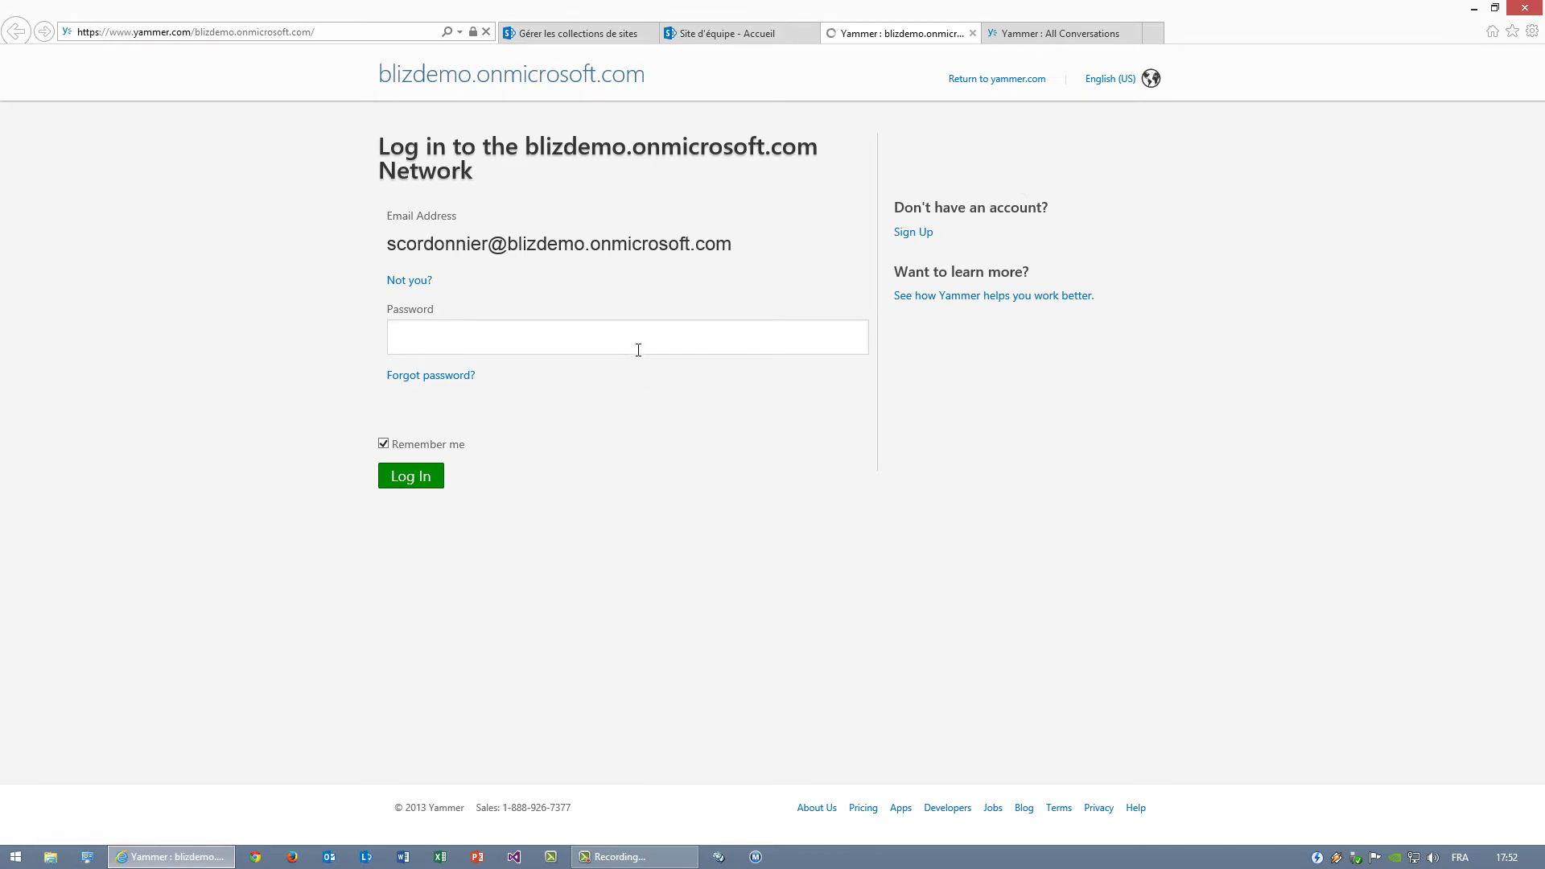
pyautogui.write('********')
pyautogui.press('Return')
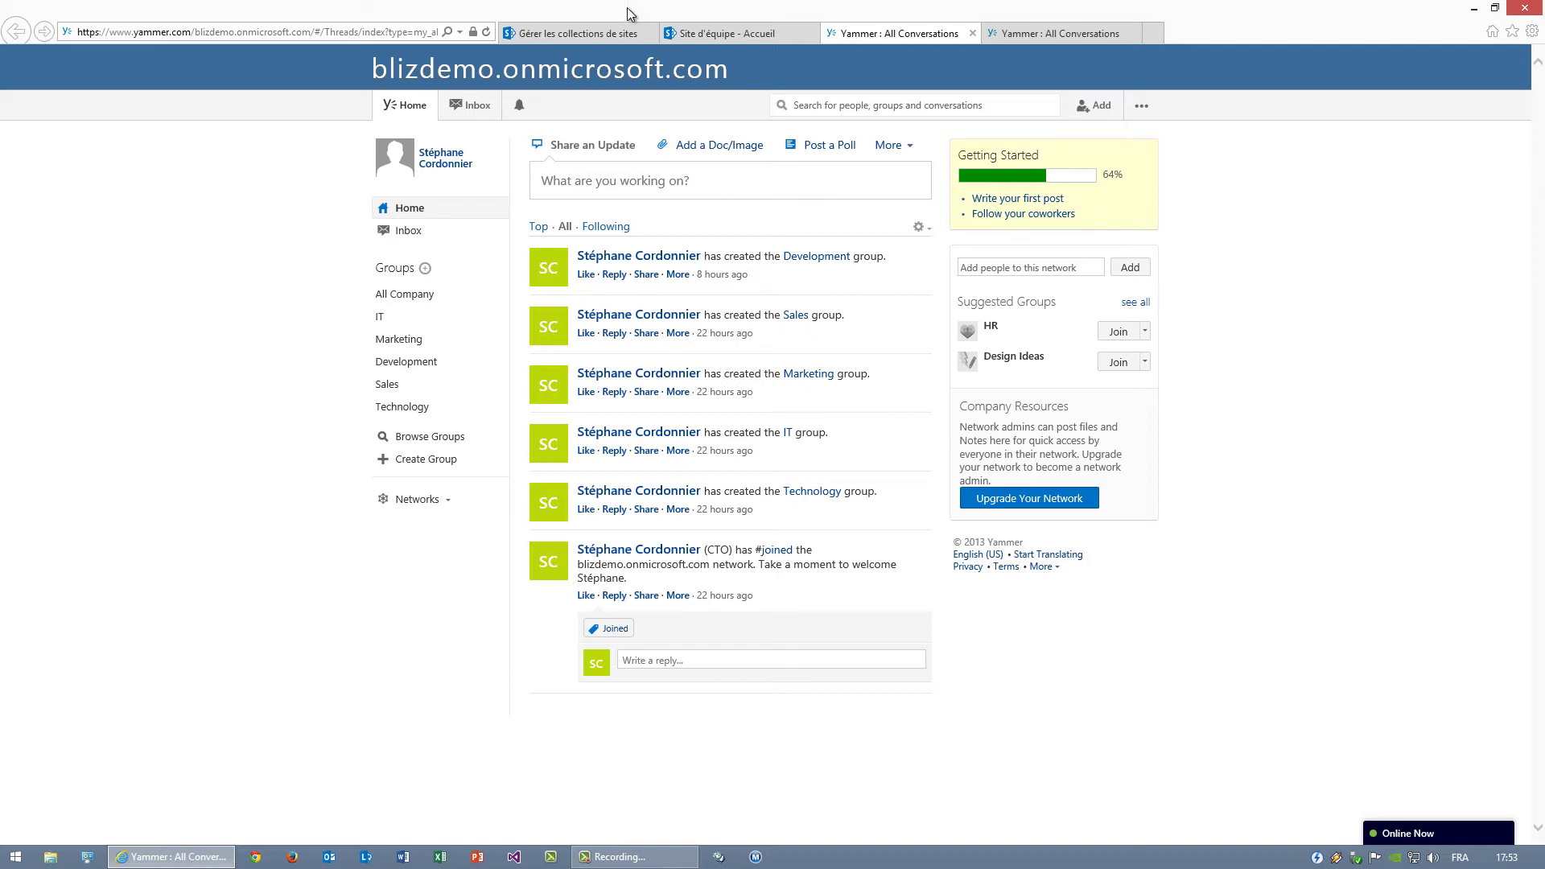
# Step: Go back to the team site and open the SharePoint Store to add an application
pyautogui.click(731, 38)
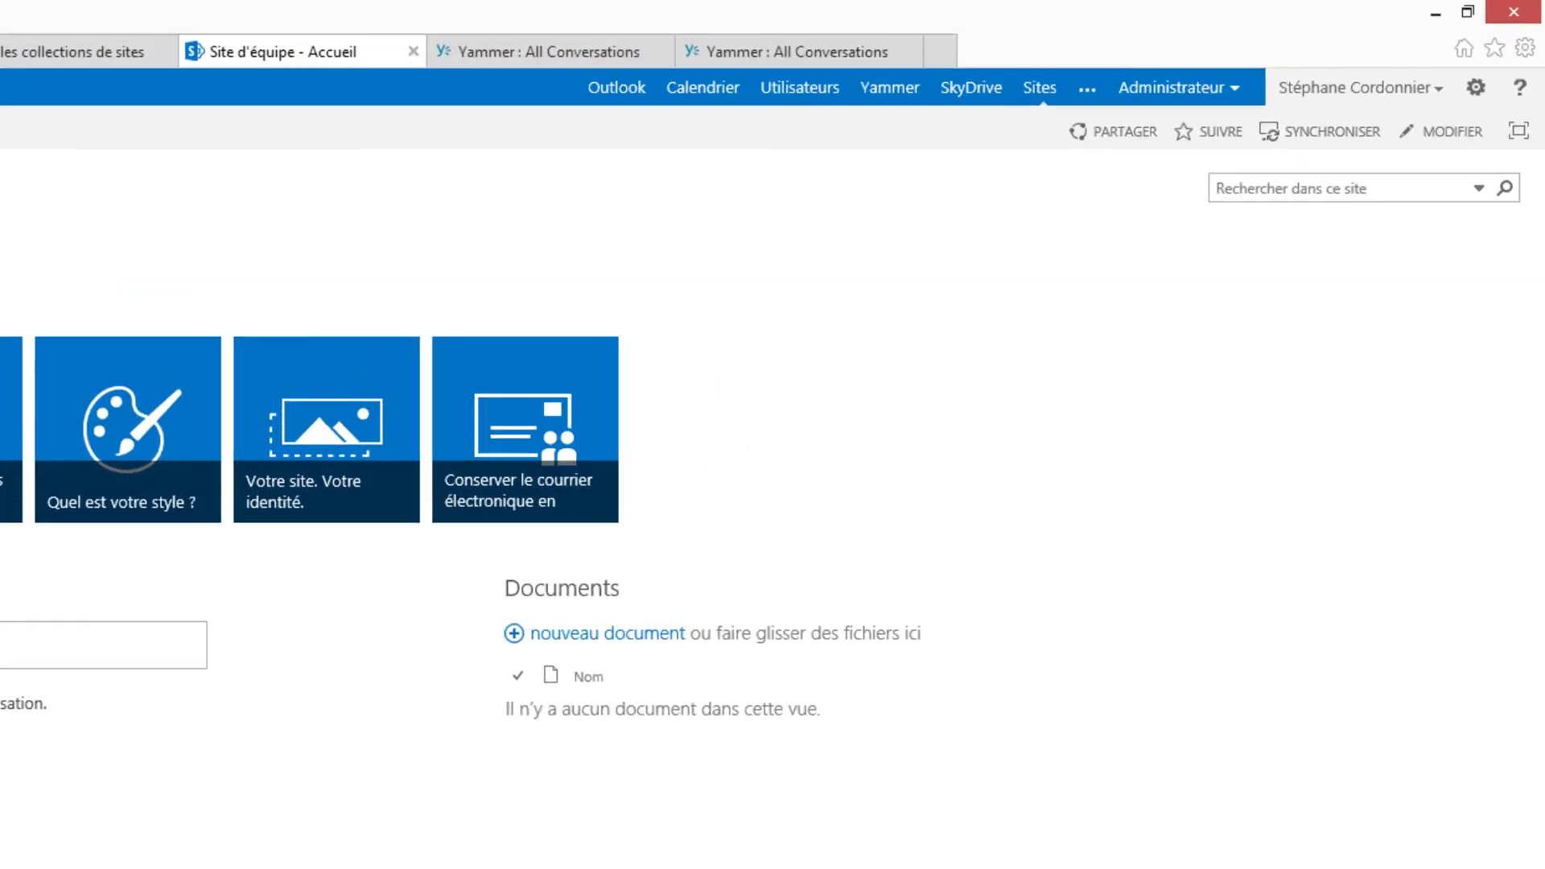
pyautogui.click(1404, 169)
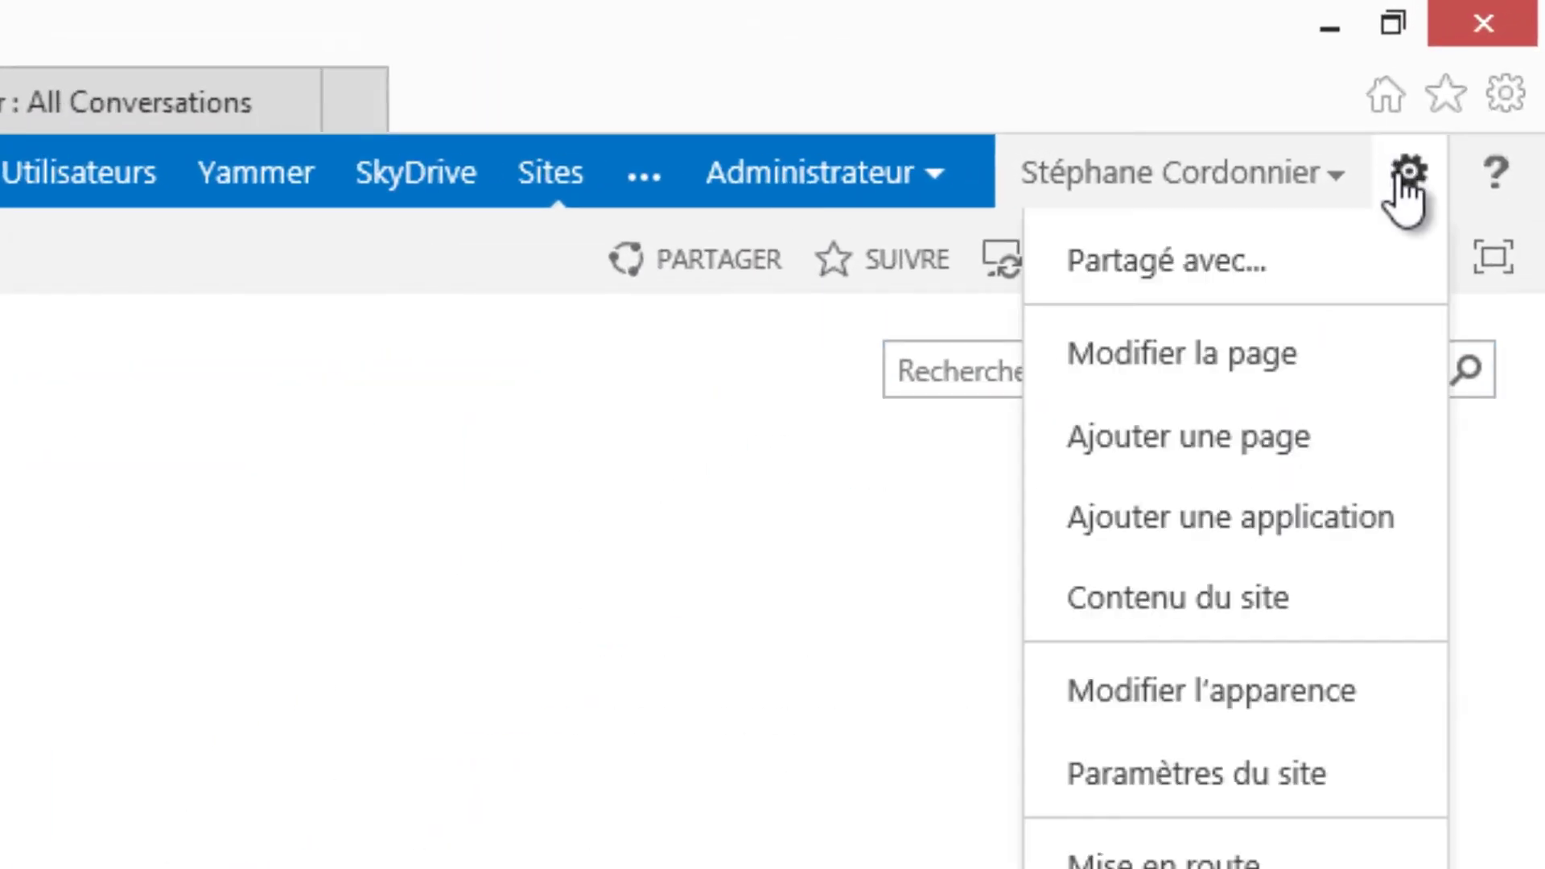
pyautogui.click(1146, 517)
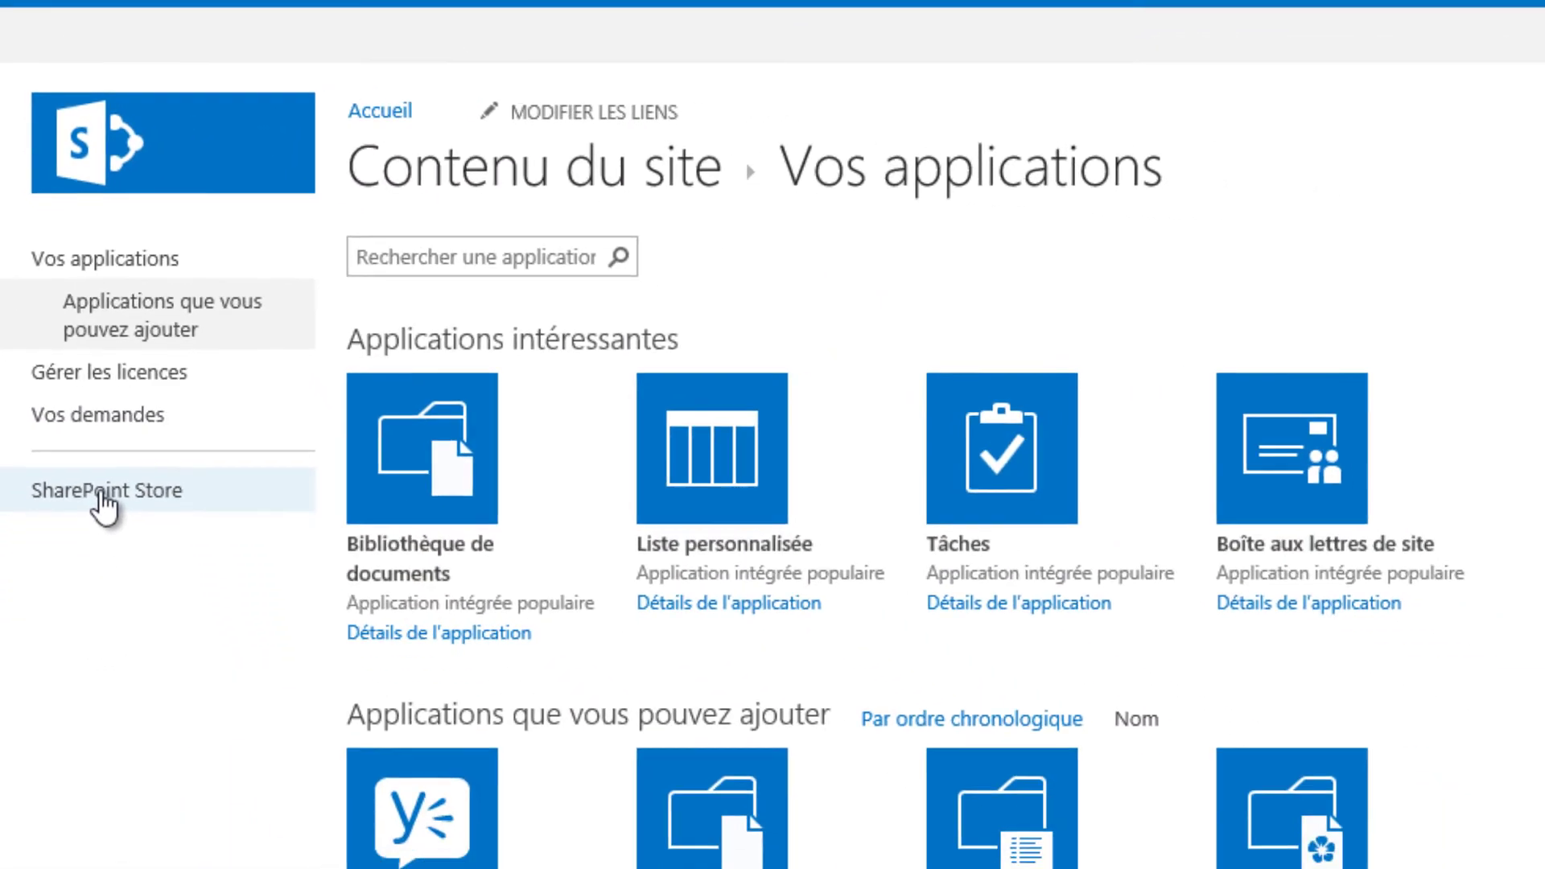
pyautogui.click(129, 597)
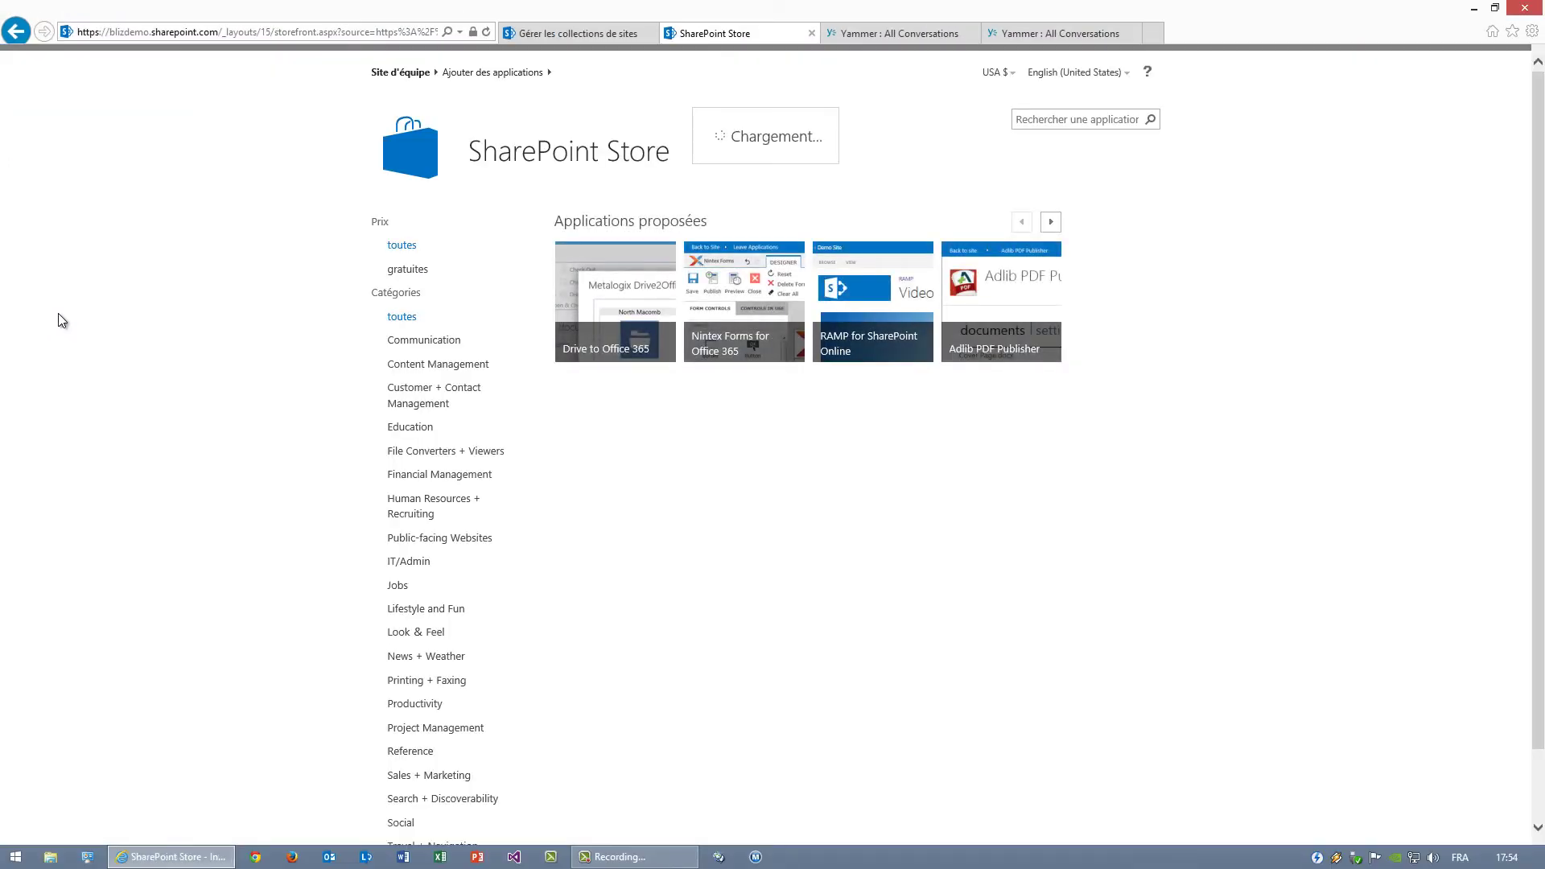
# Step: Browse the store's applications and search the store for "yammer"
pyautogui.scroll(-3, 1106, 504)
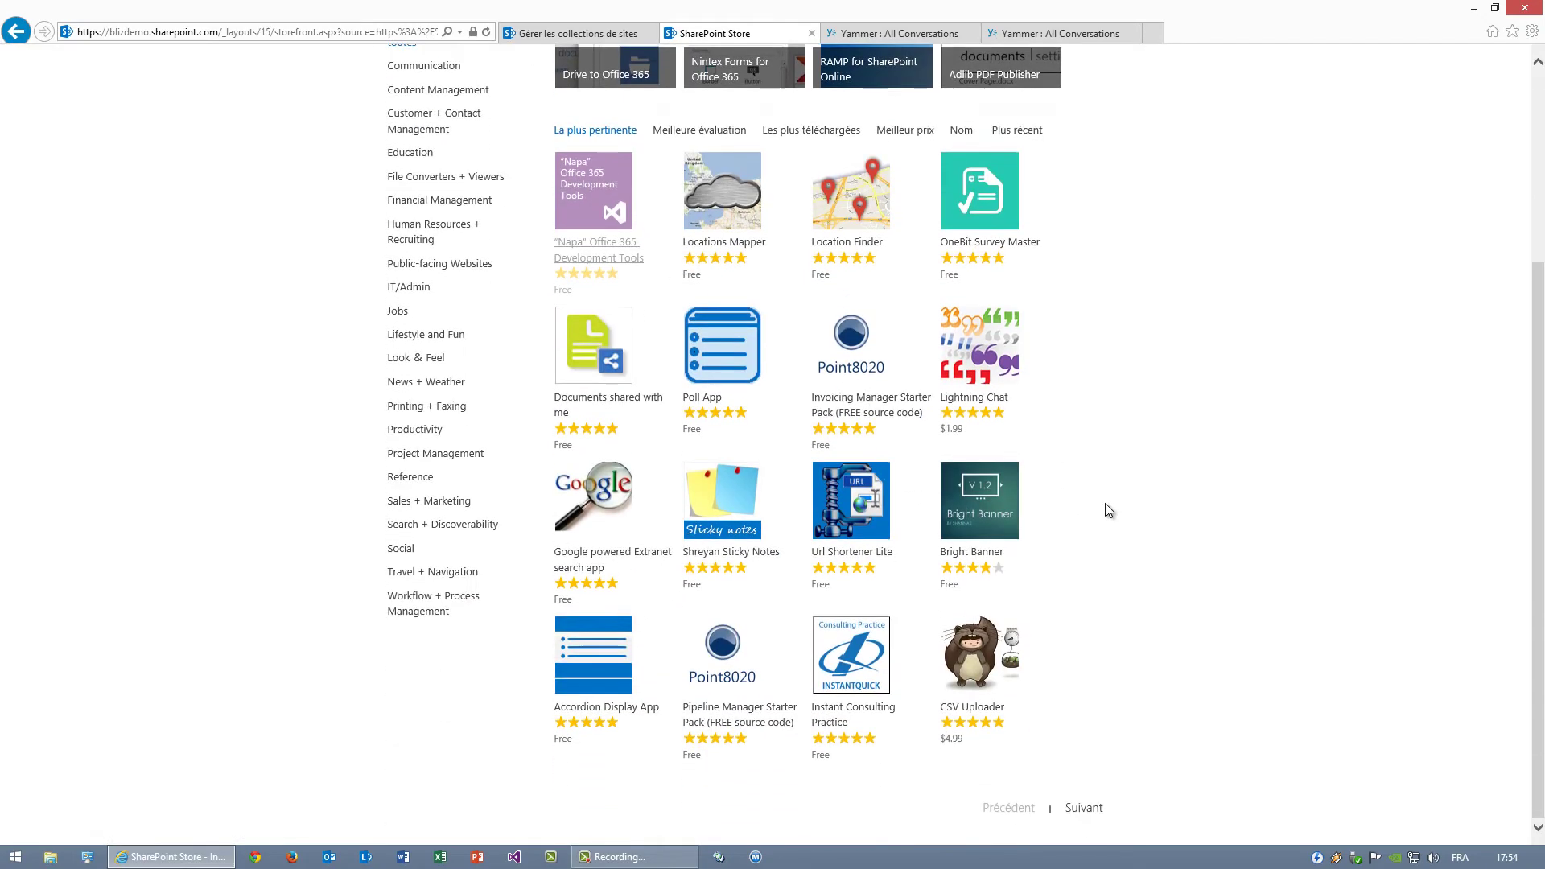
pyautogui.scroll(3, 1102, 505)
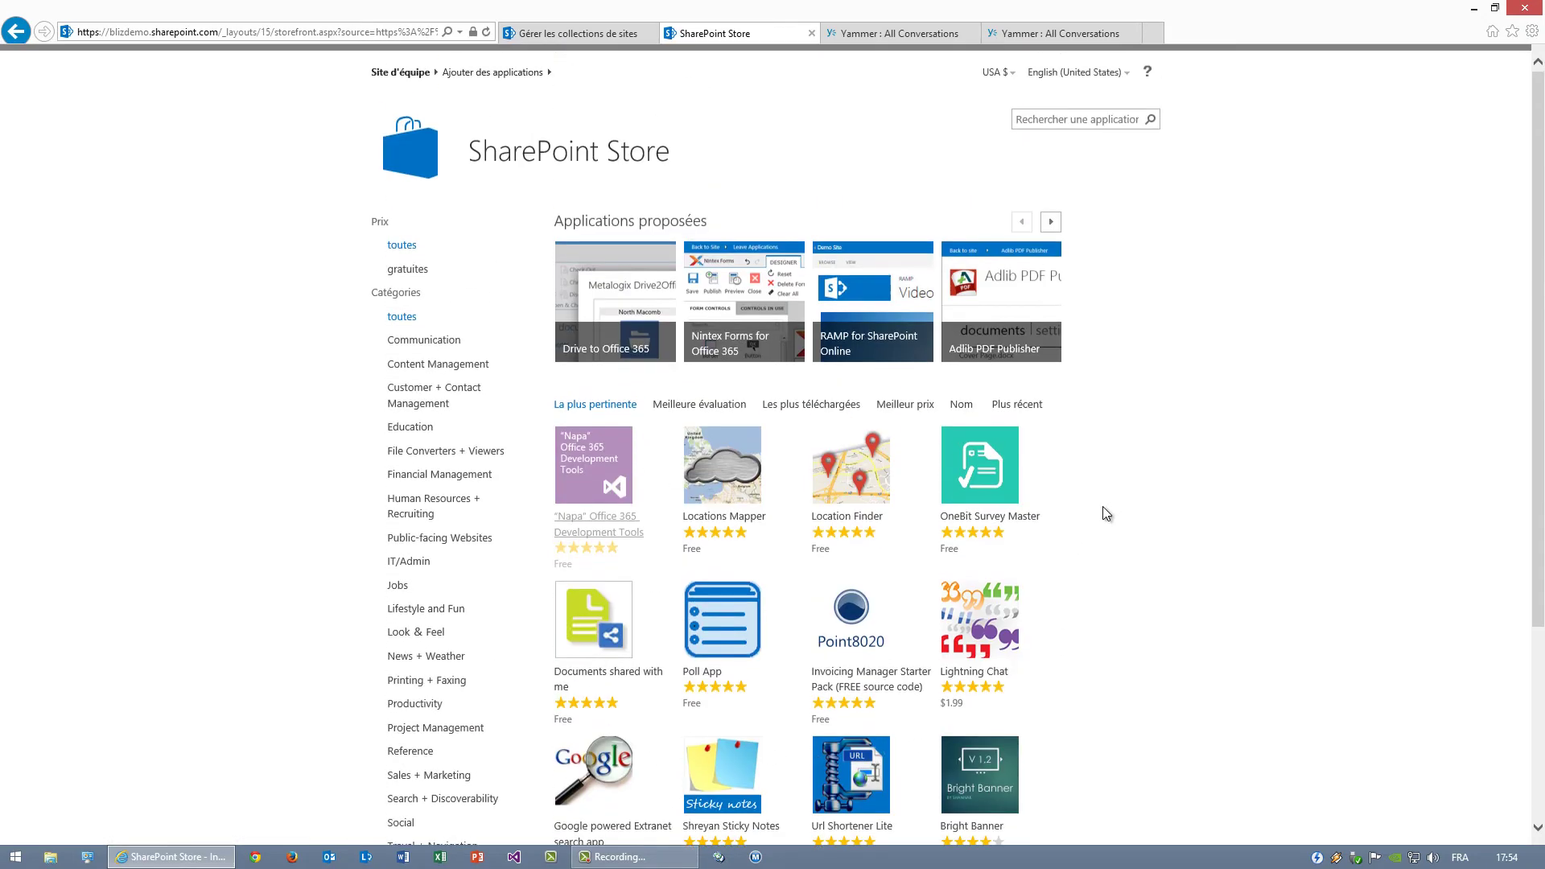
pyautogui.click(1060, 119)
pyautogui.write('ya')
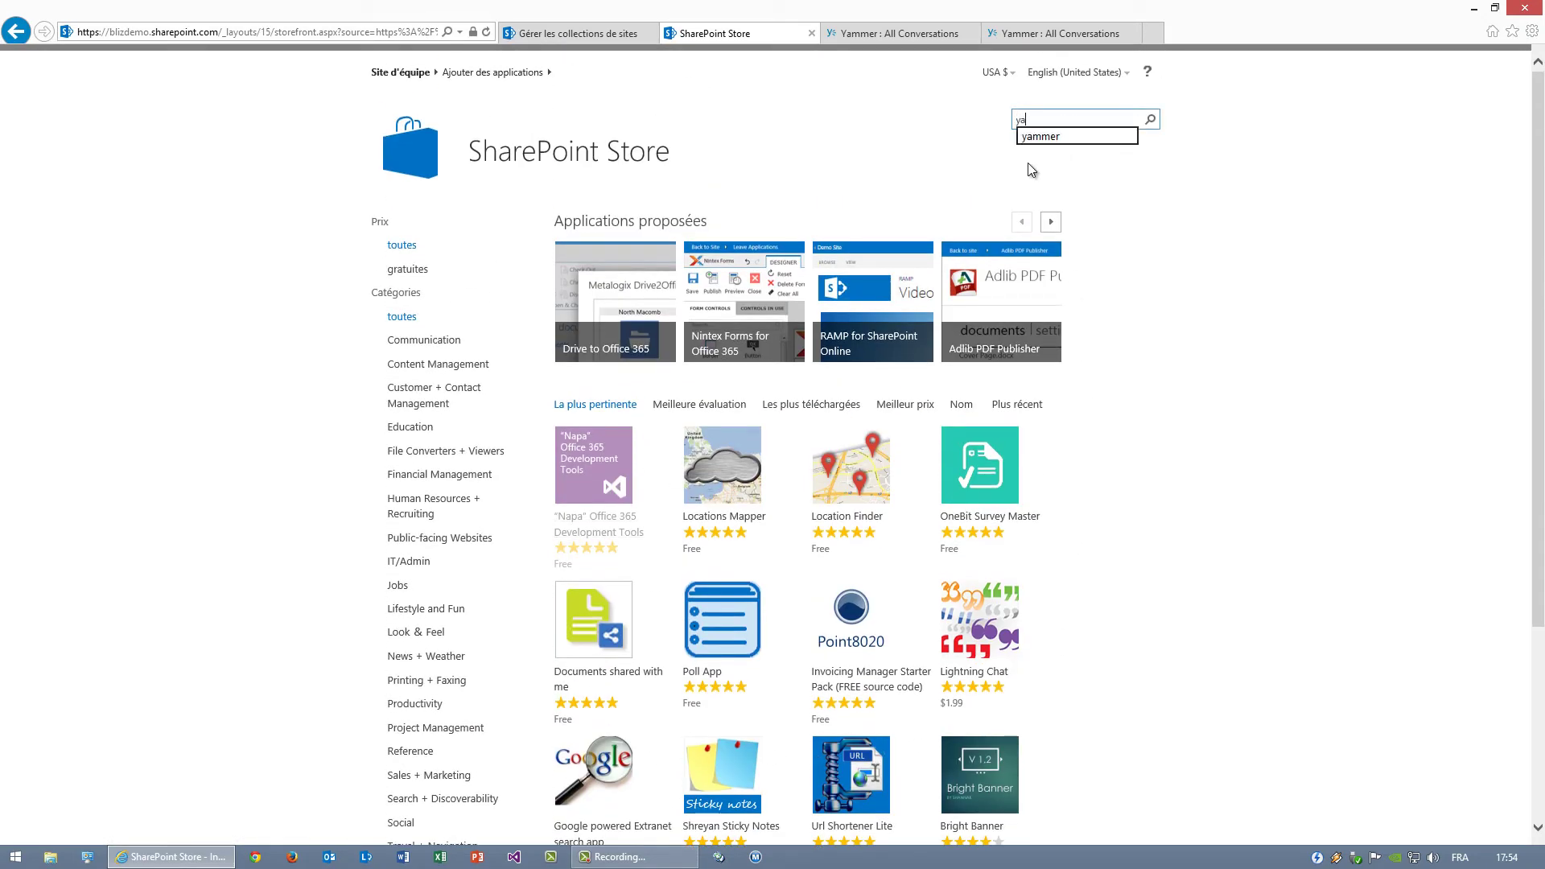
pyautogui.write('mmer')
pyautogui.press('Return')
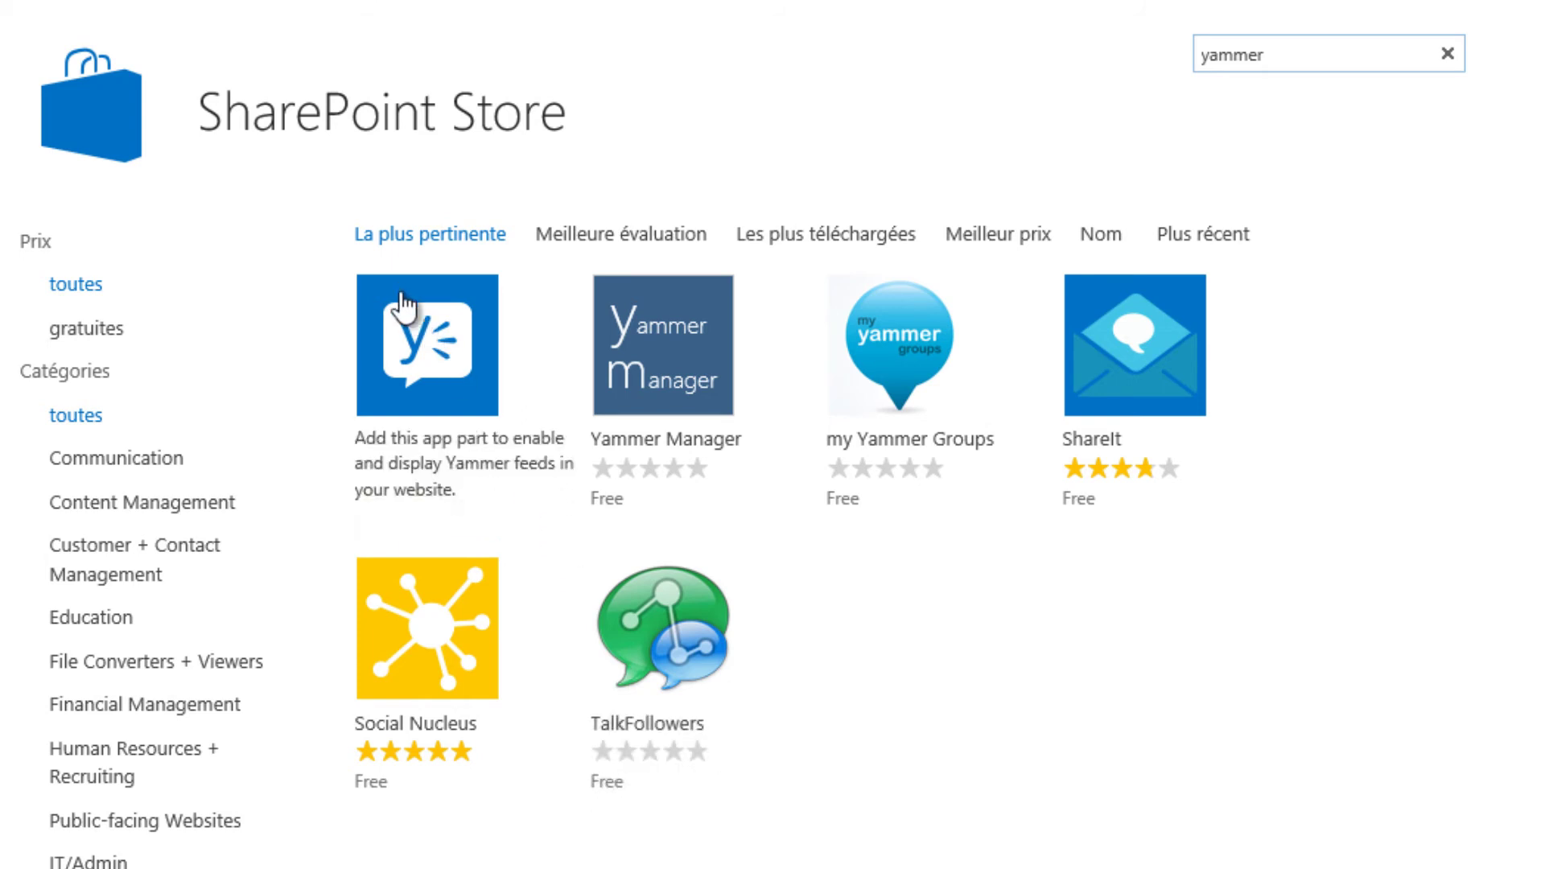
# Step: Add the free Yammer App for SharePoint to the team site and approve its permissions
pyautogui.click(407, 320)
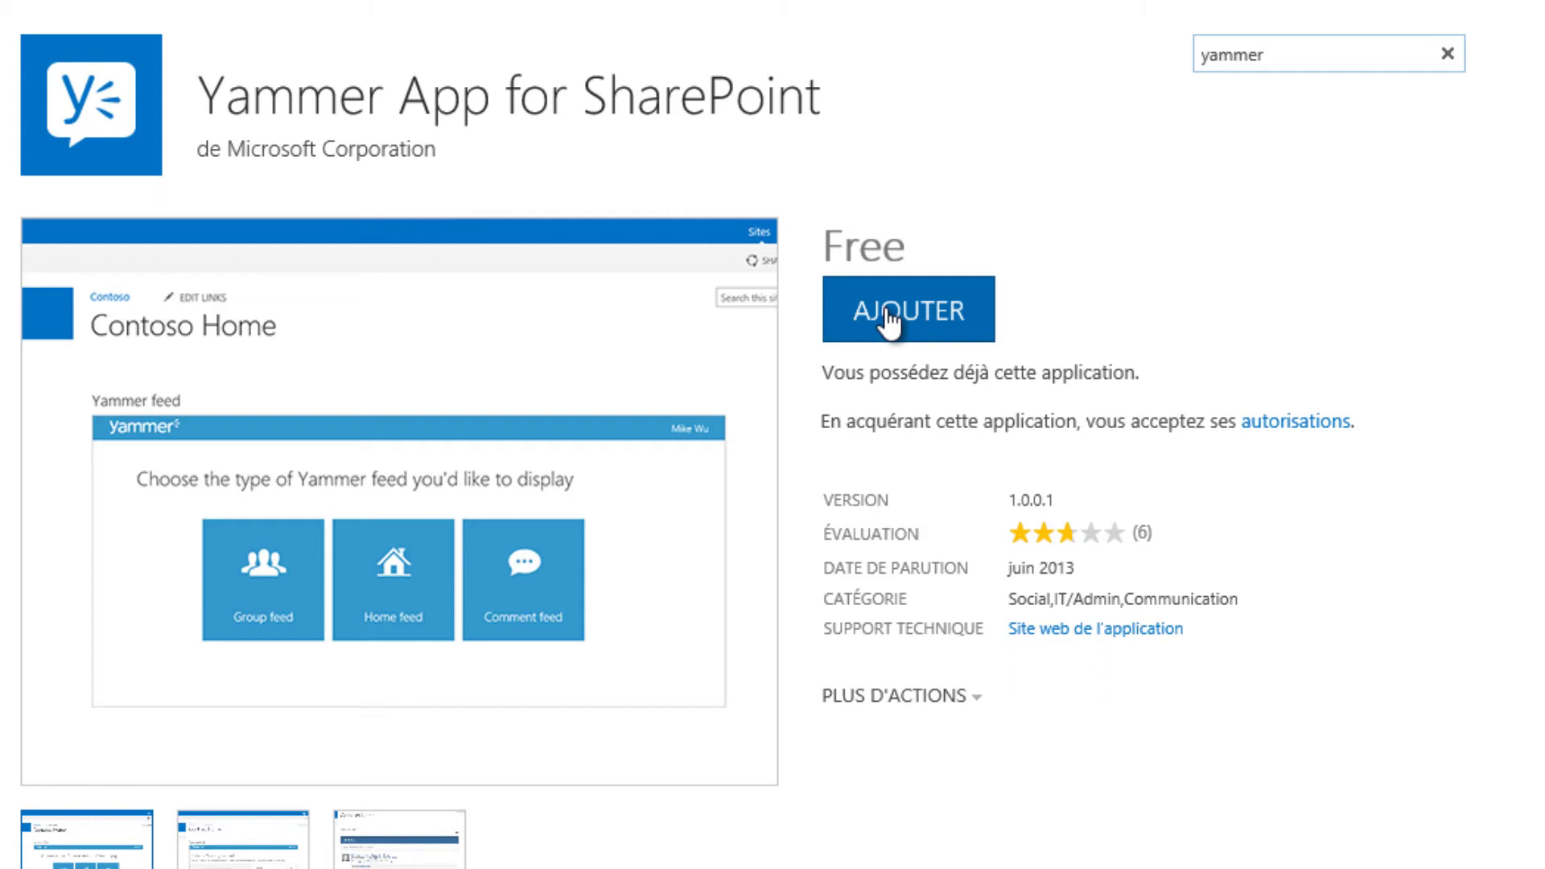
pyautogui.click(889, 322)
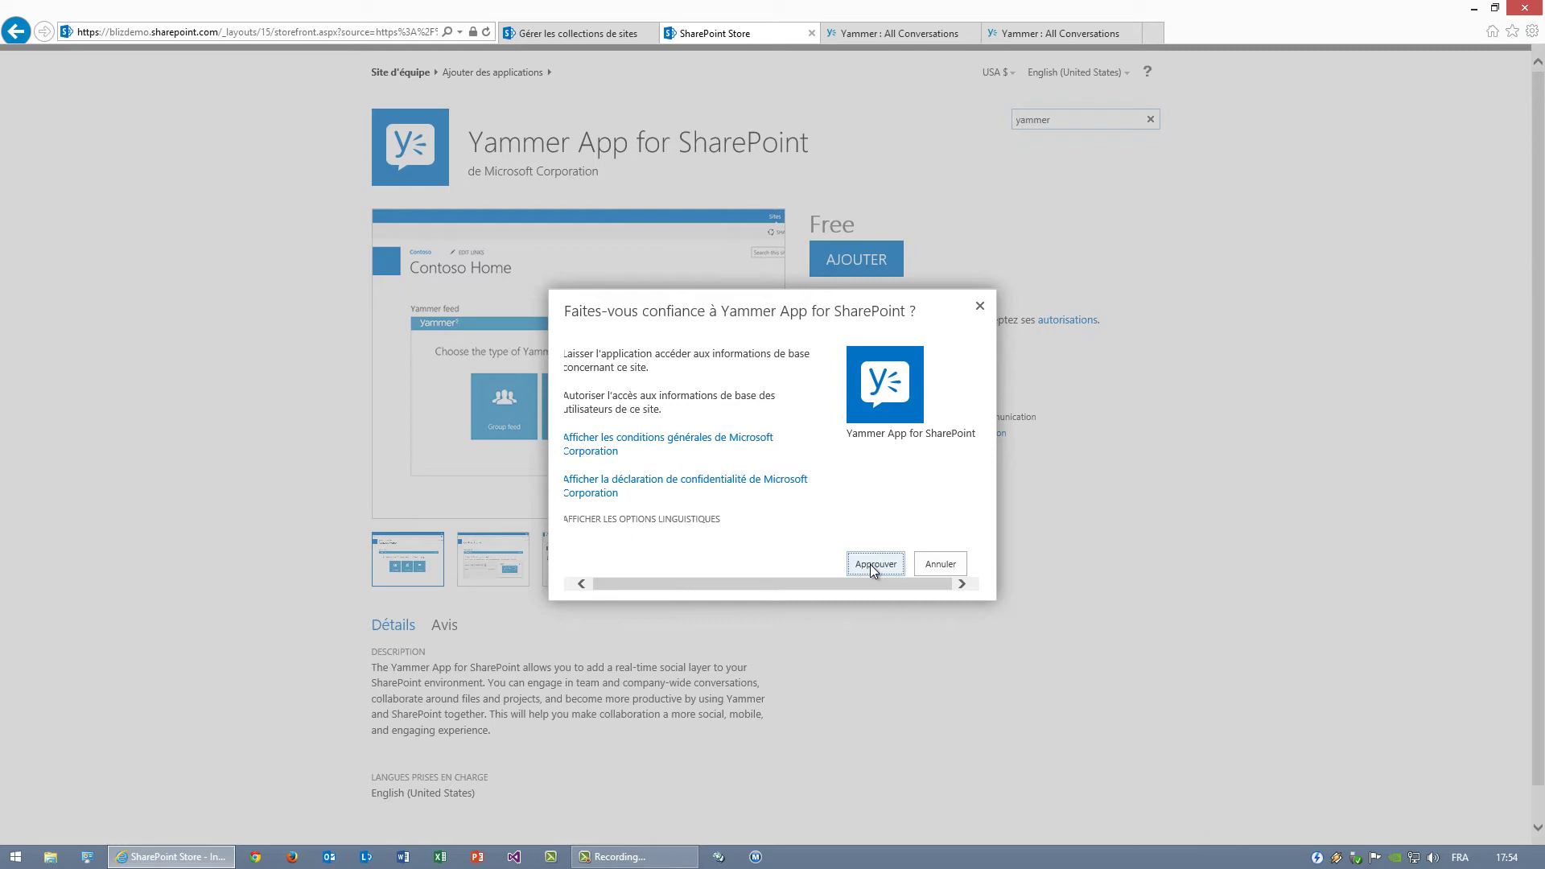
pyautogui.click(871, 565)
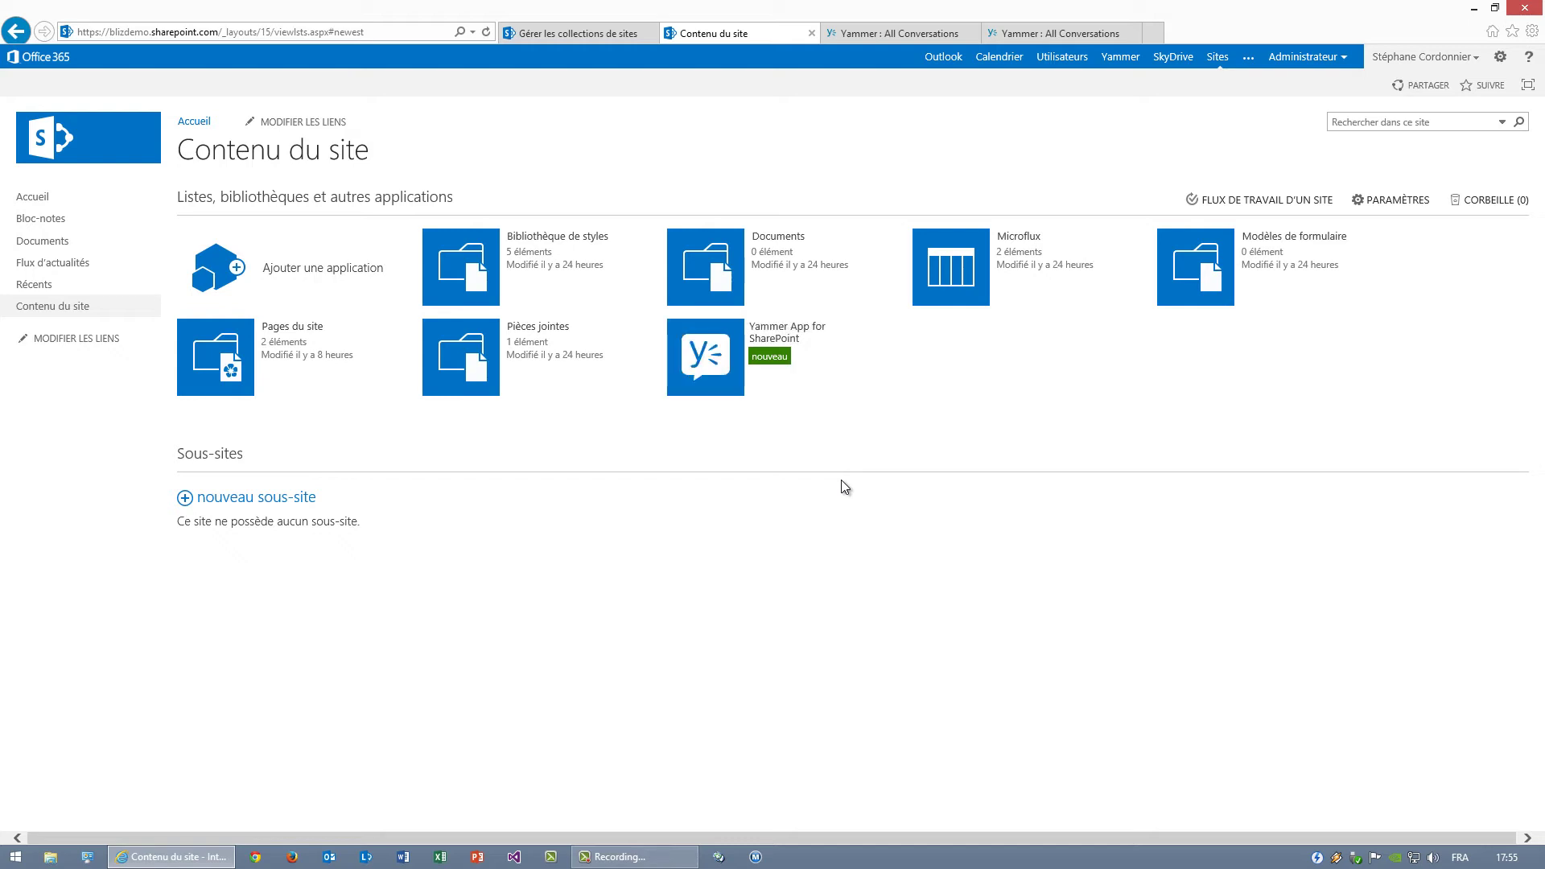
# Step: Open the Yammer App for SharePoint from the site contents, read its getting-started instructions and return to the team site
pyautogui.click(705, 356)
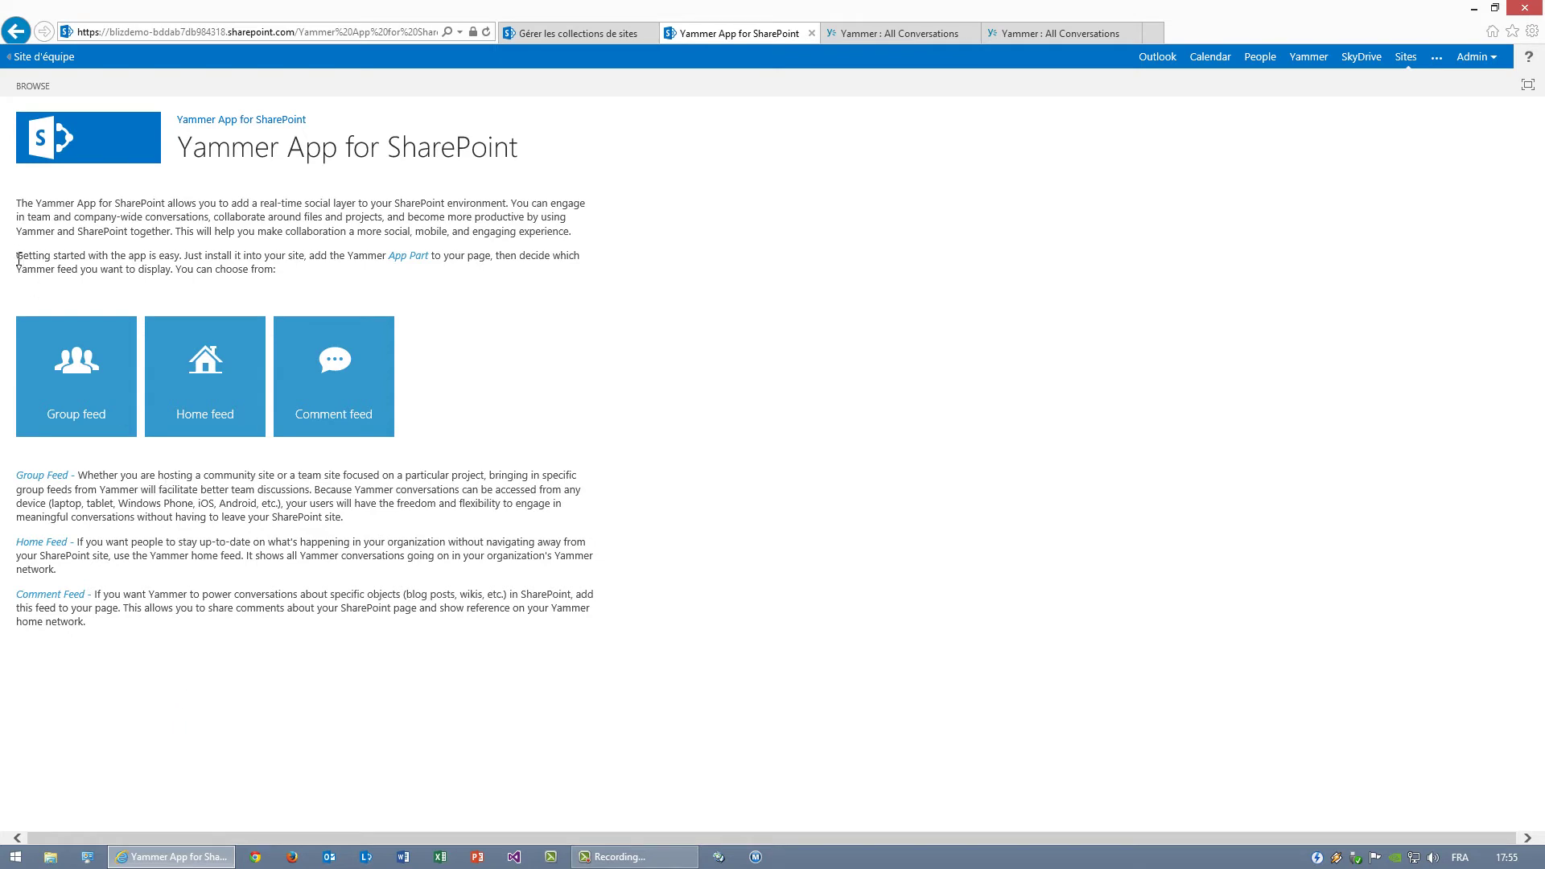
pyautogui.moveTo(16, 254); pyautogui.dragTo(267, 274)
pyautogui.click(259, 287)
pyautogui.click(51, 60)
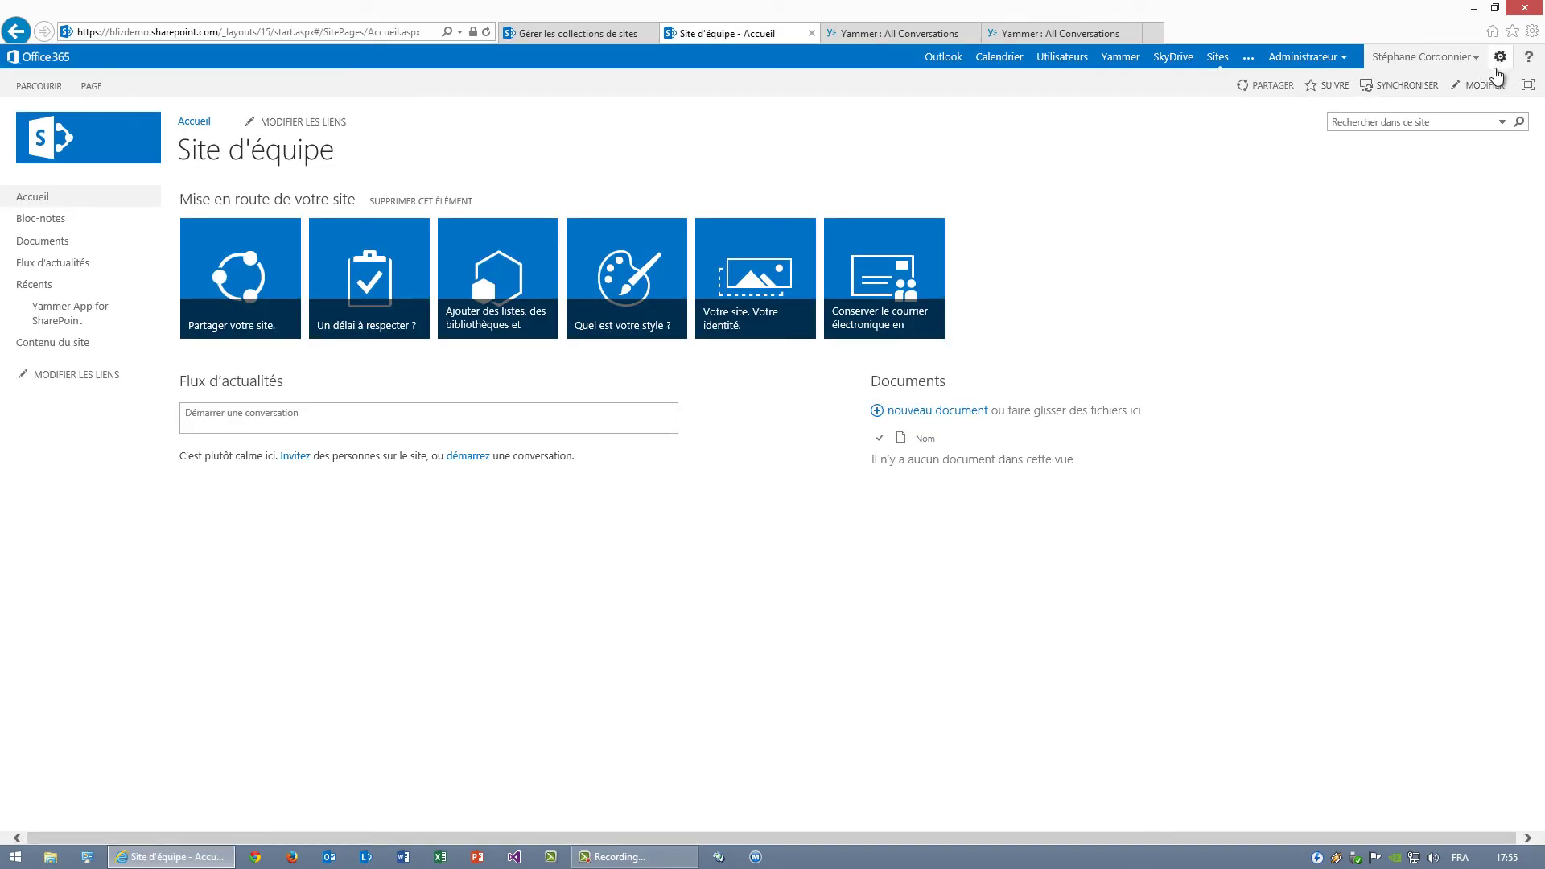
# Step: Insert the Yammer feed app part below the "Mise en route de votre site" tiles on the home page and save the page
pyautogui.click(1477, 85)
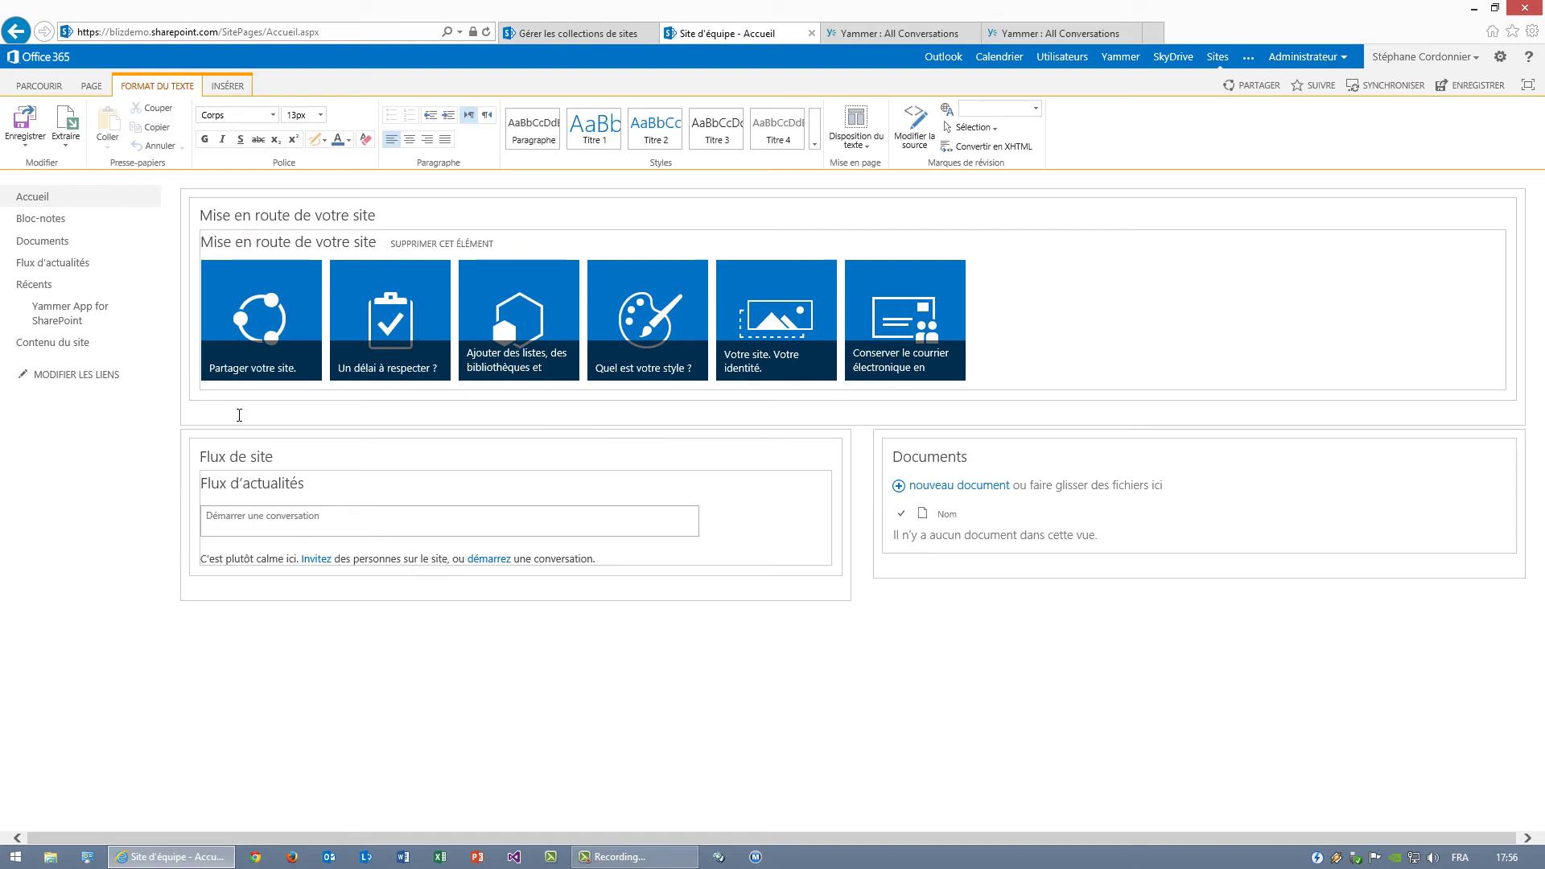
pyautogui.click(287, 425)
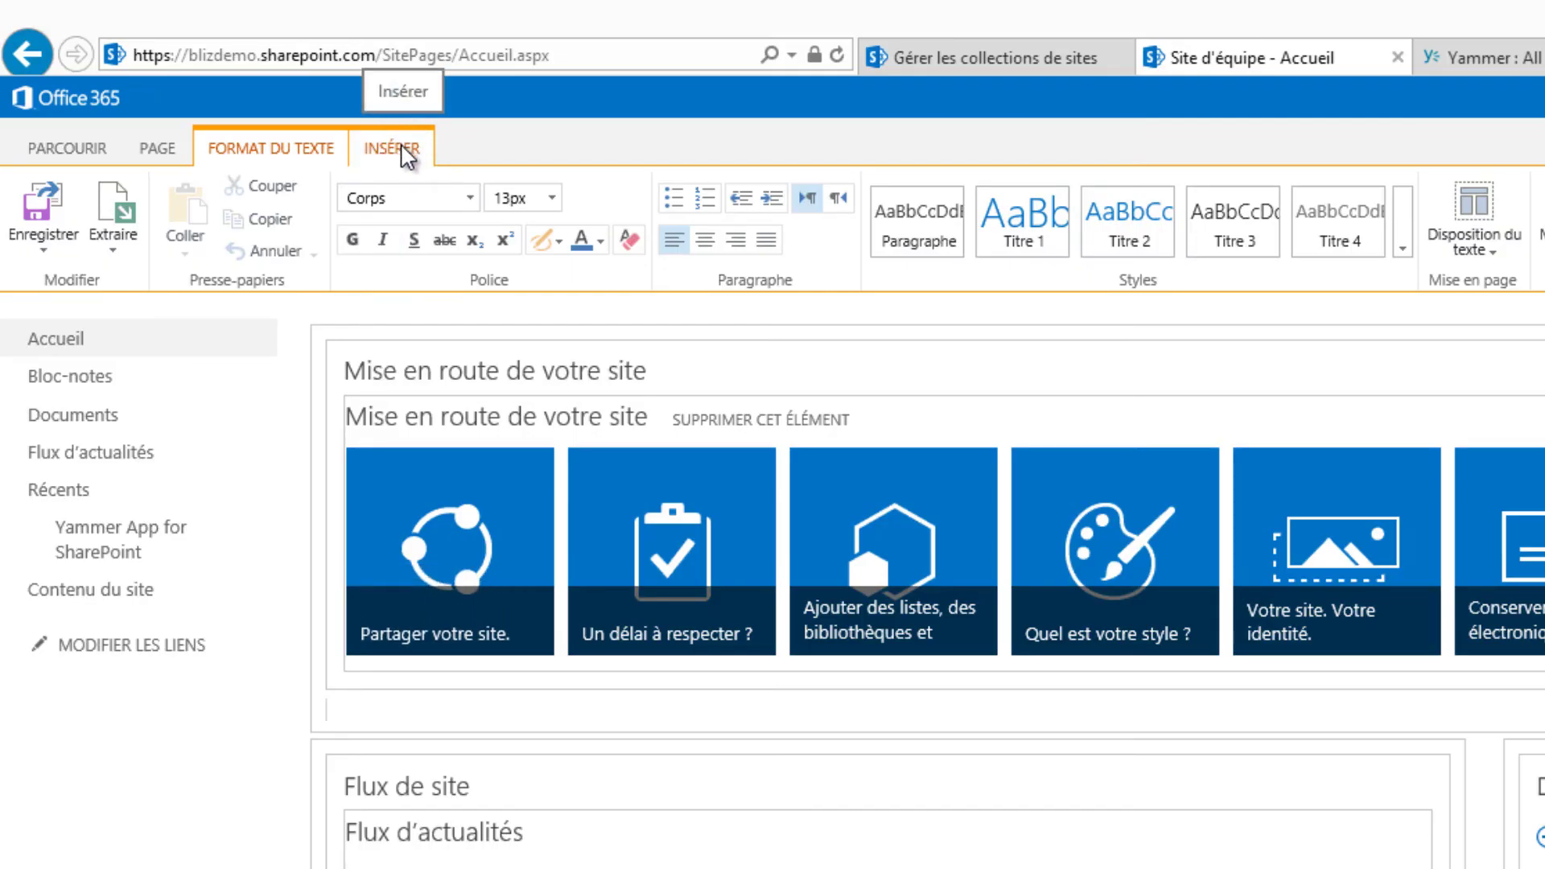
pyautogui.click(401, 147)
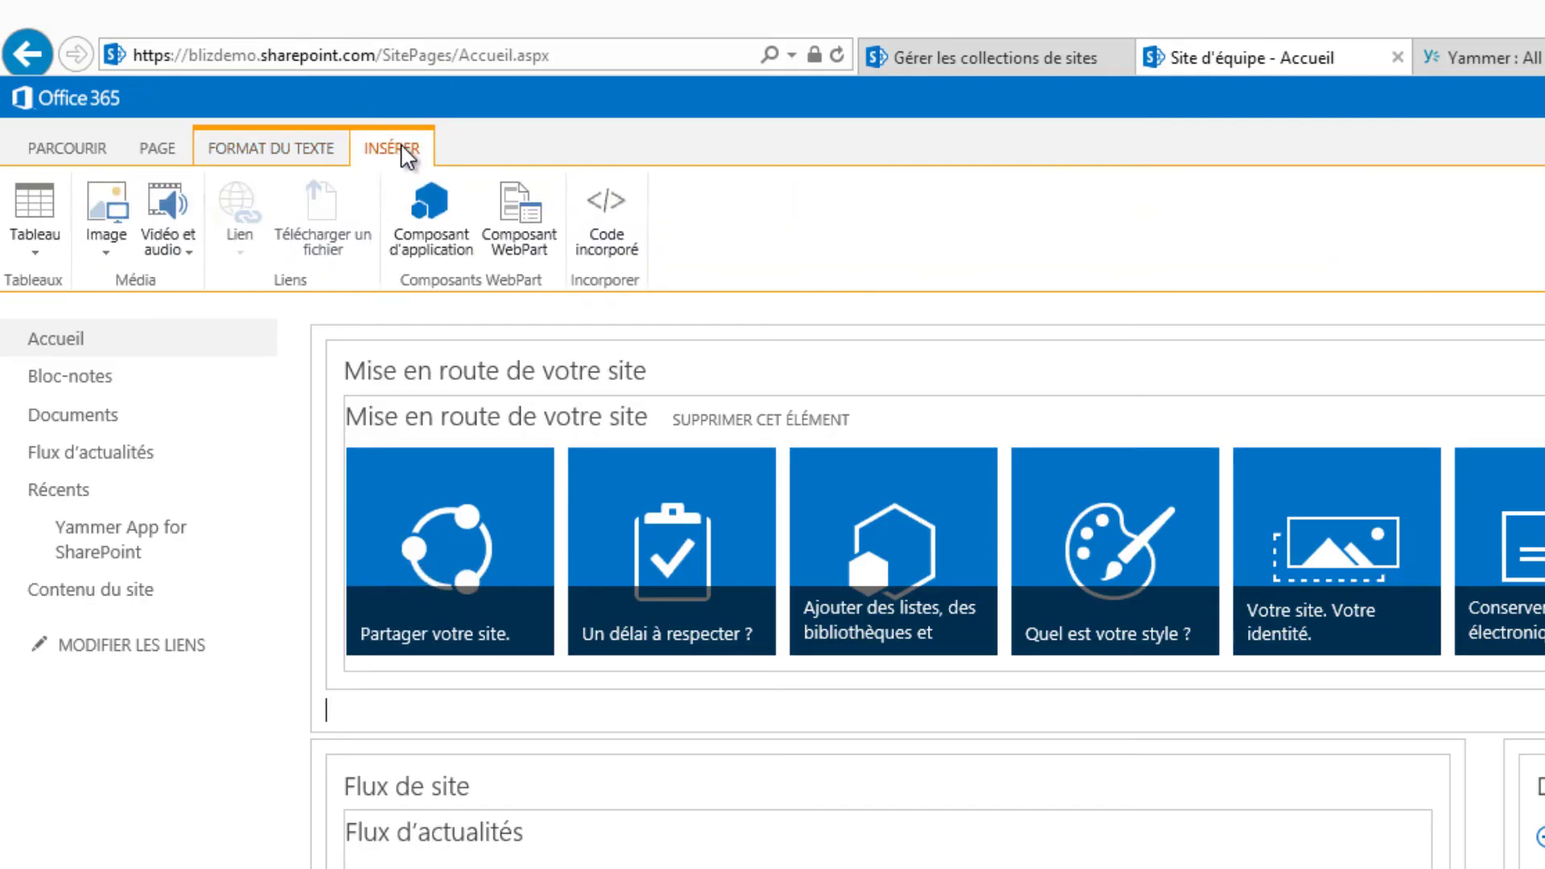
pyautogui.click(434, 226)
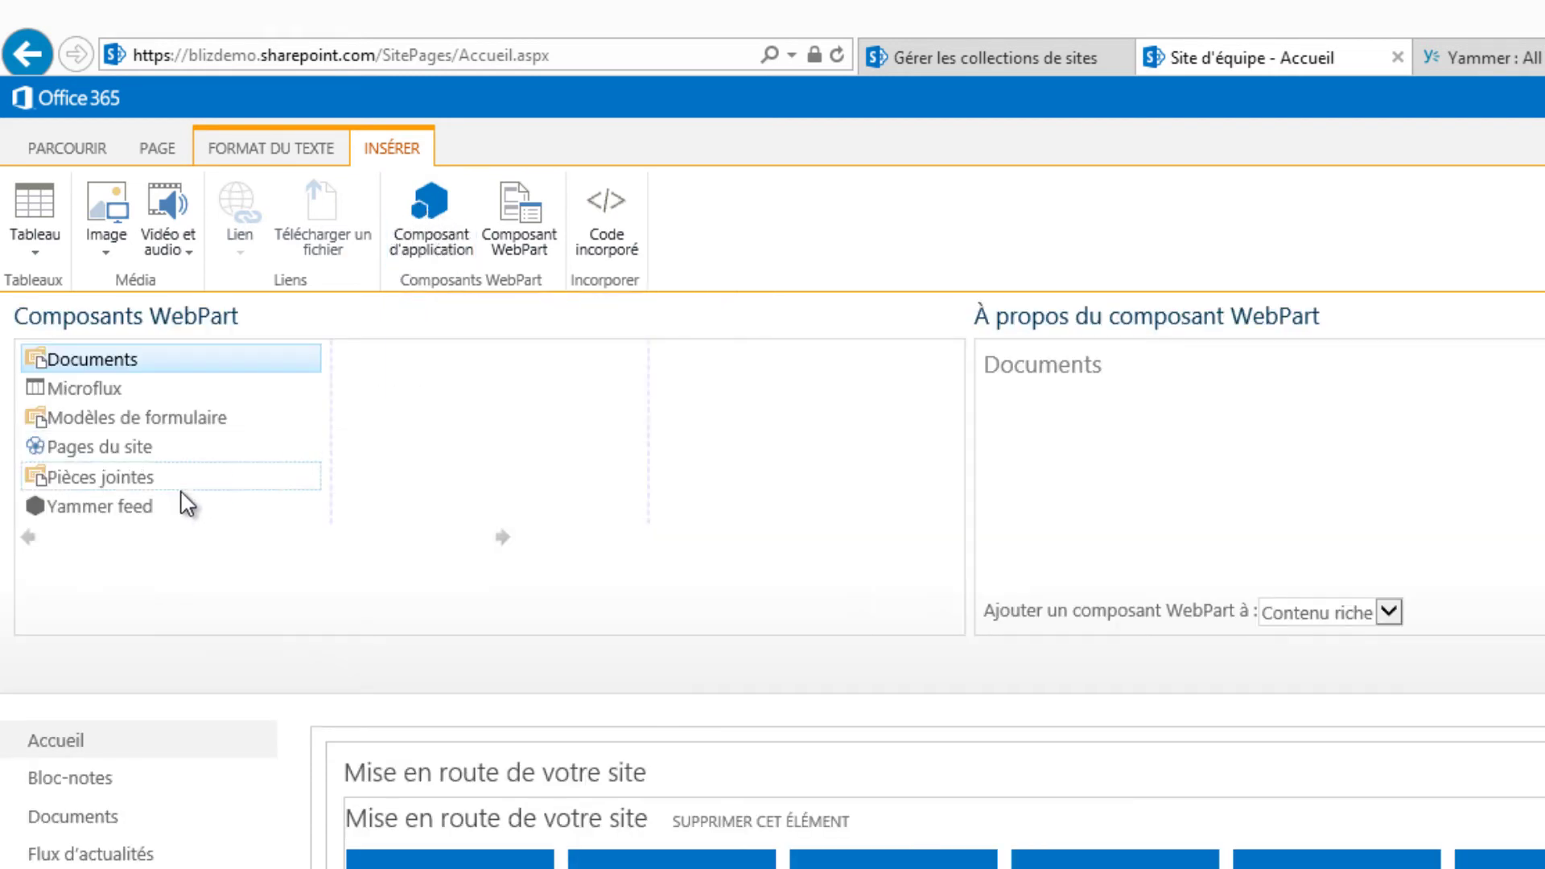
pyautogui.click(95, 515)
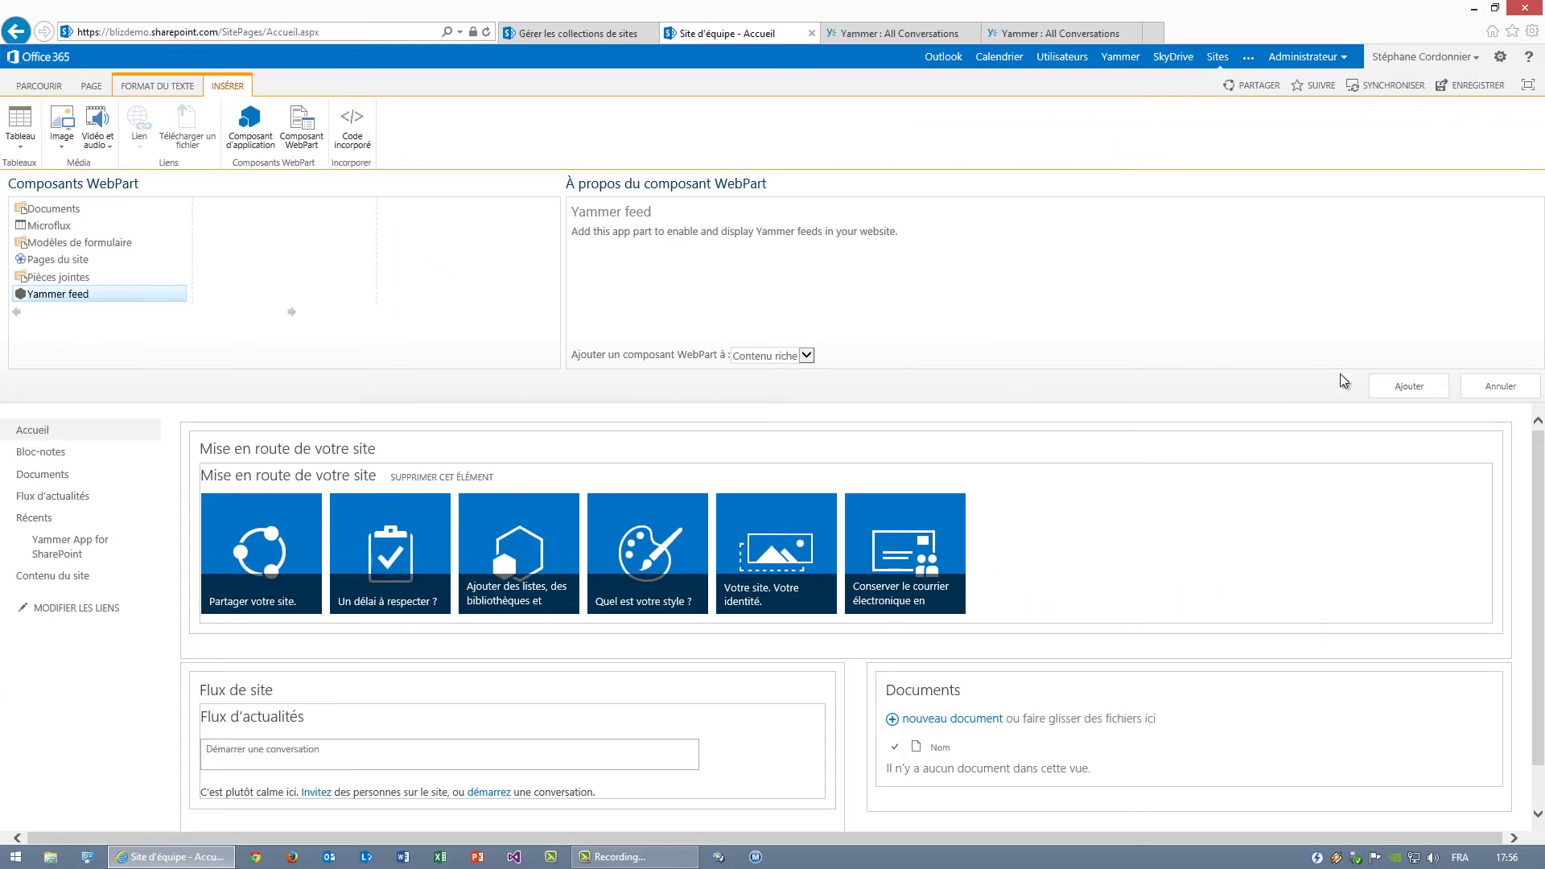
pyautogui.click(1420, 386)
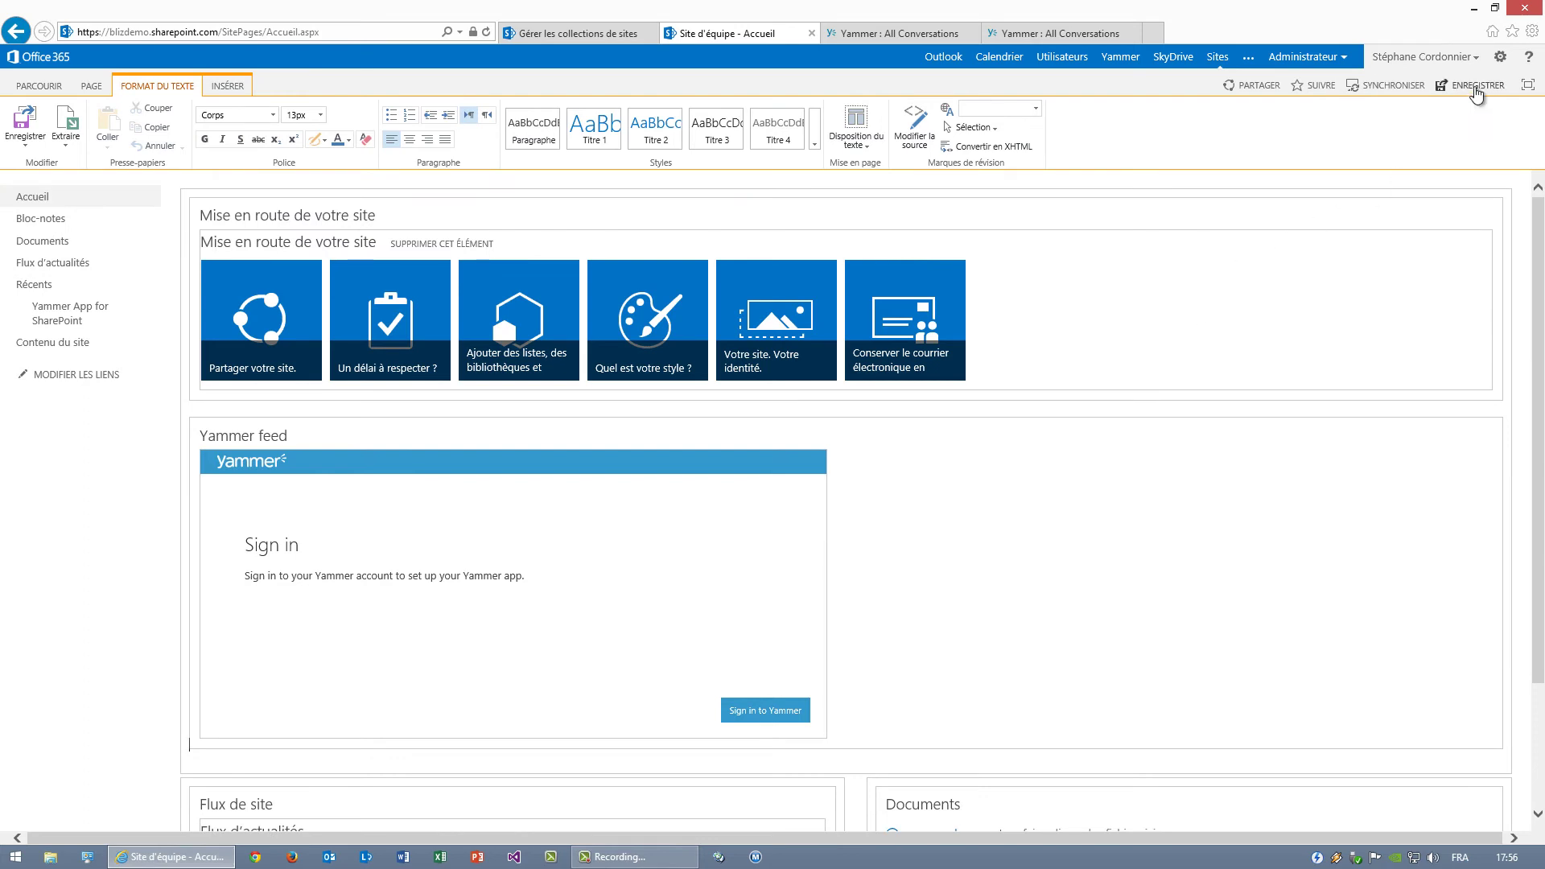
pyautogui.click(1477, 89)
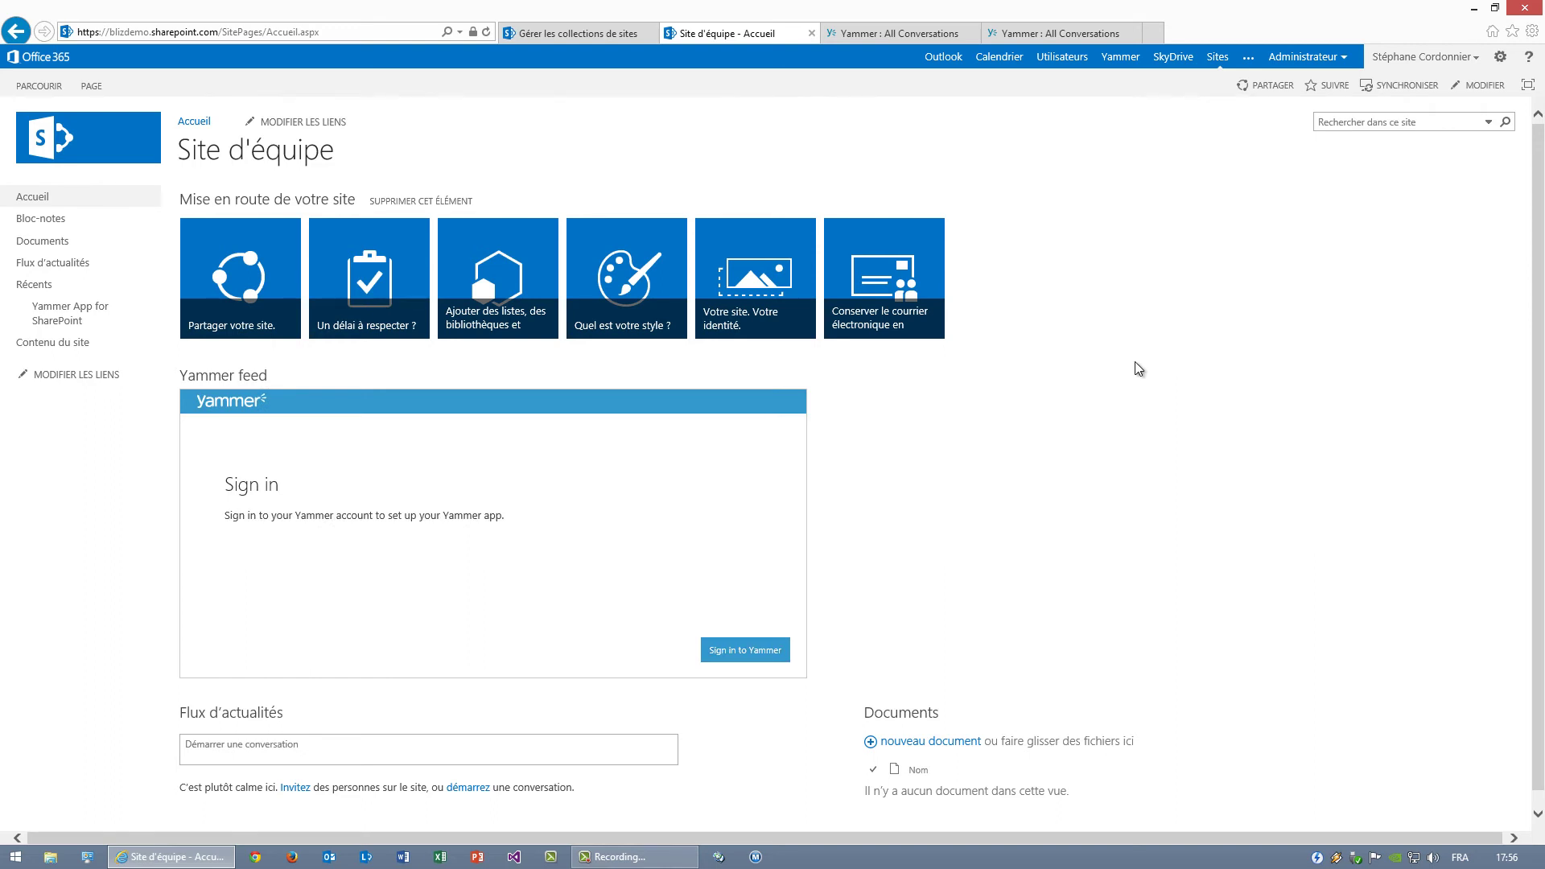
# Step: Sign in to Yammer from the Yammer feed app part with the account's e-mail address and saved password
pyautogui.scroll(-1, 1134, 369)
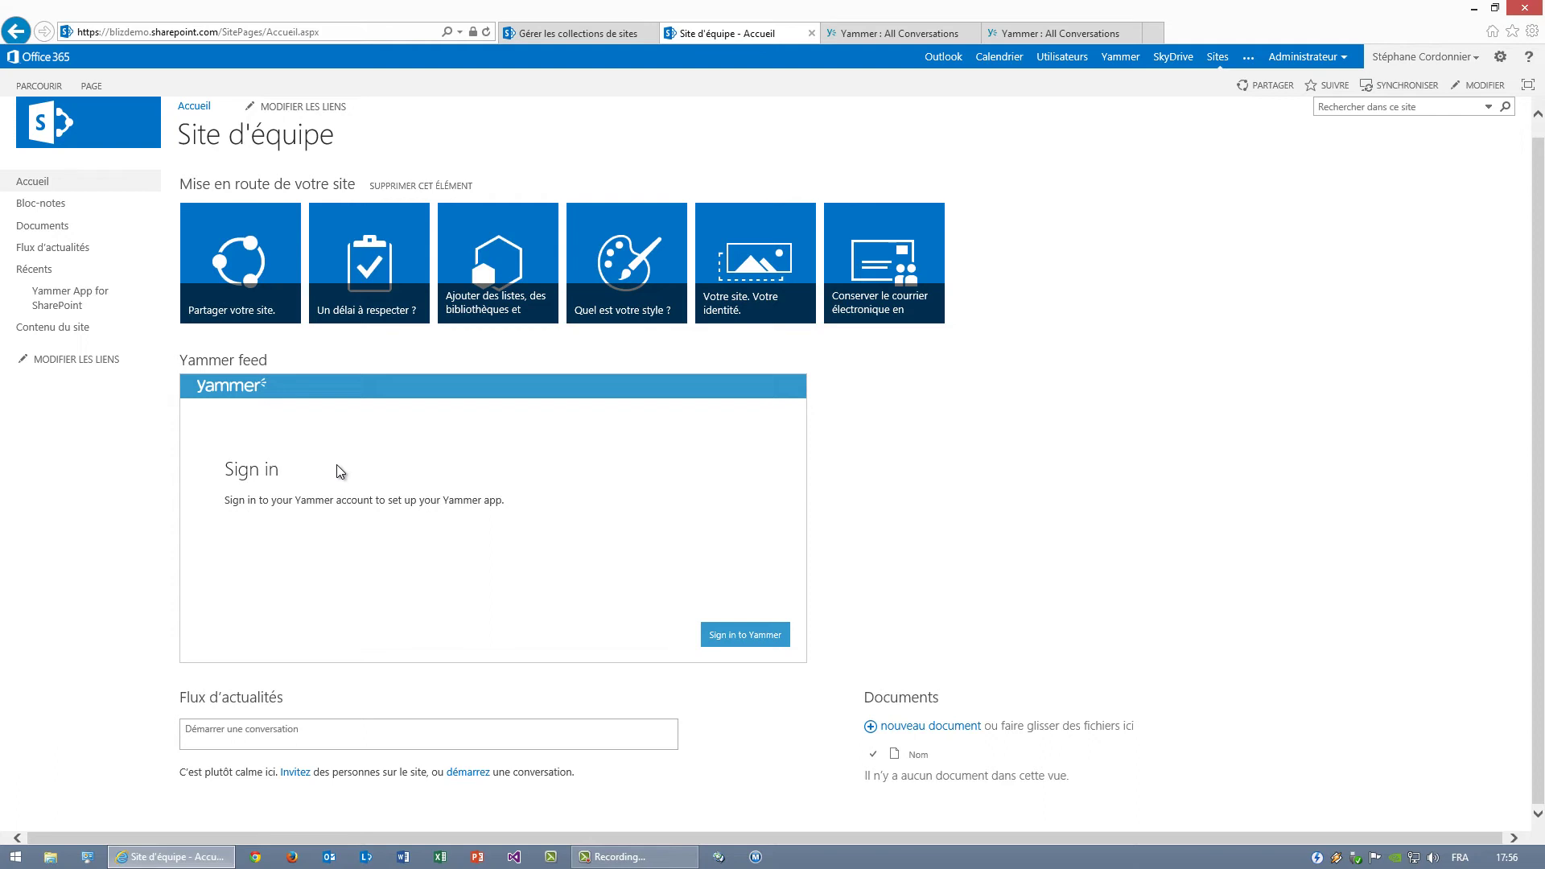
pyautogui.click(742, 640)
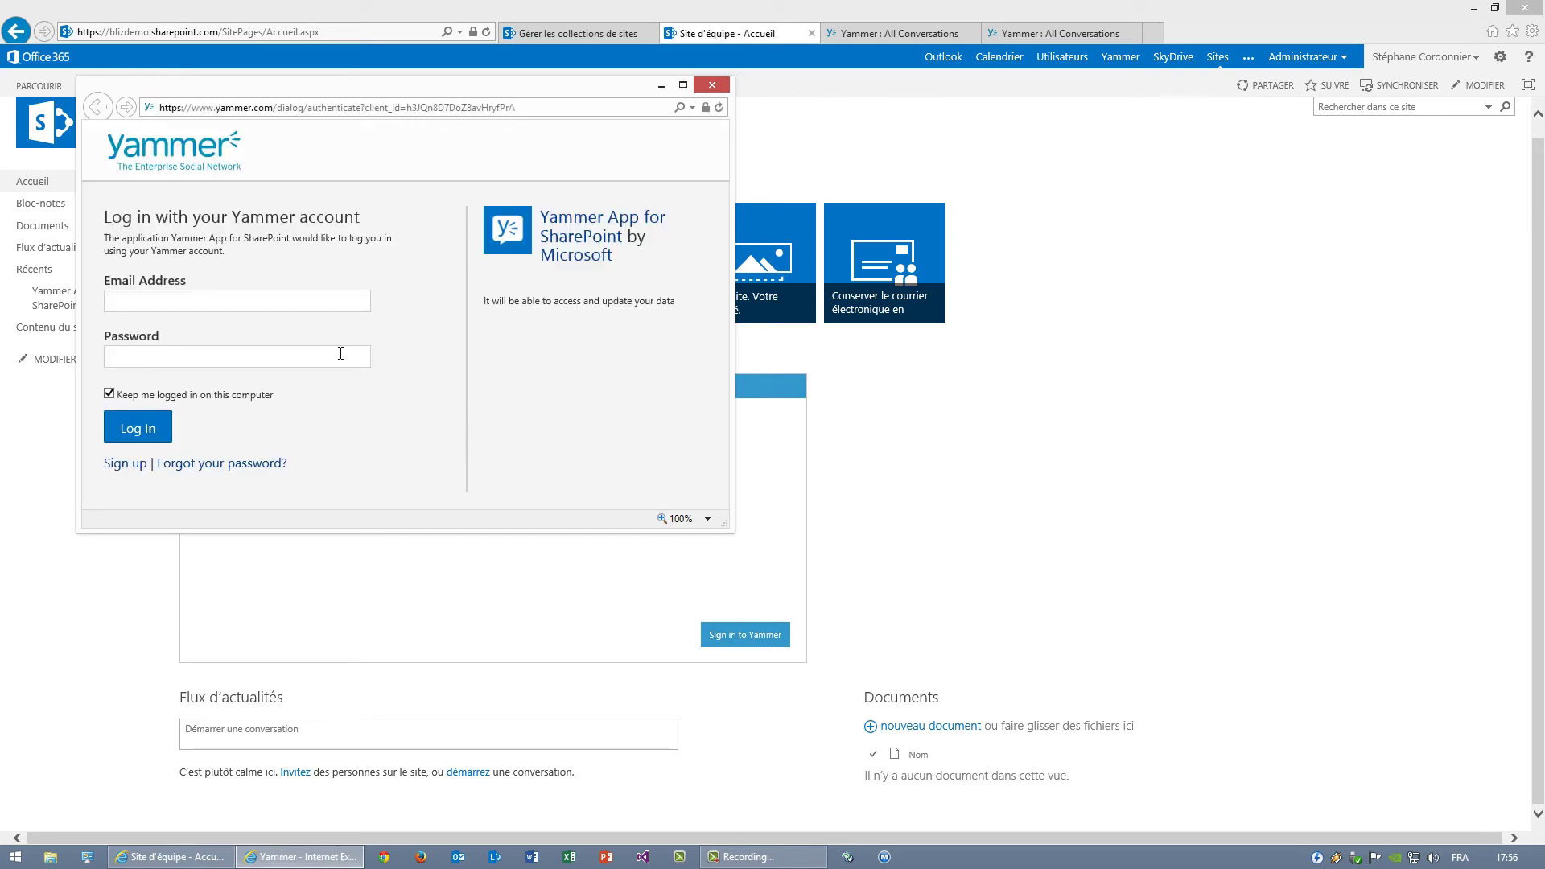
pyautogui.write('scor')
pyautogui.press('Down')
pyautogui.press('Down')
pyautogui.press('Return')
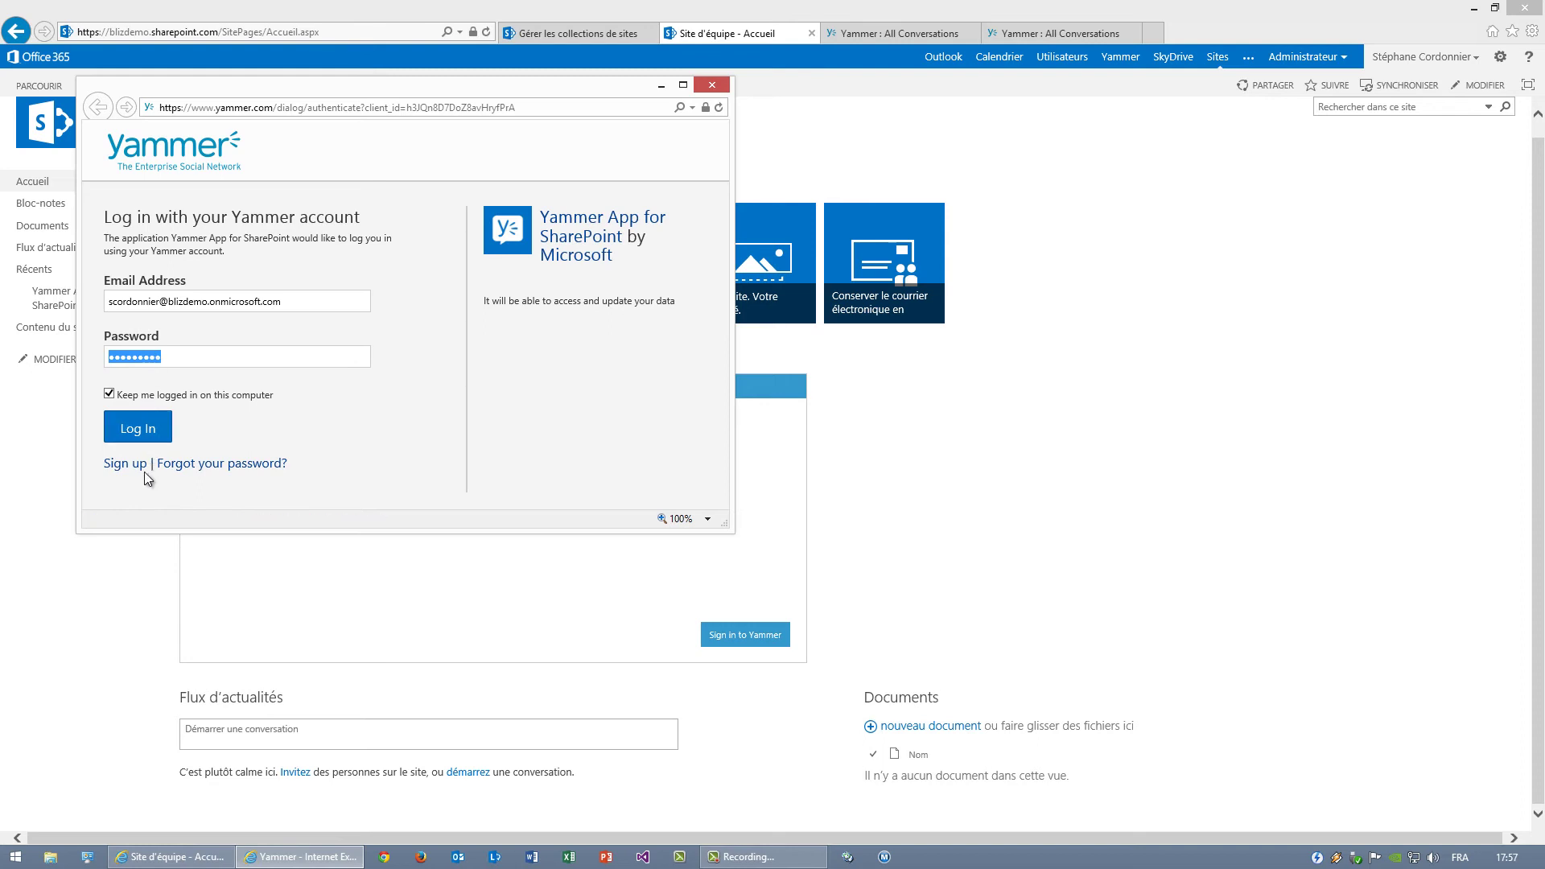
pyautogui.click(142, 428)
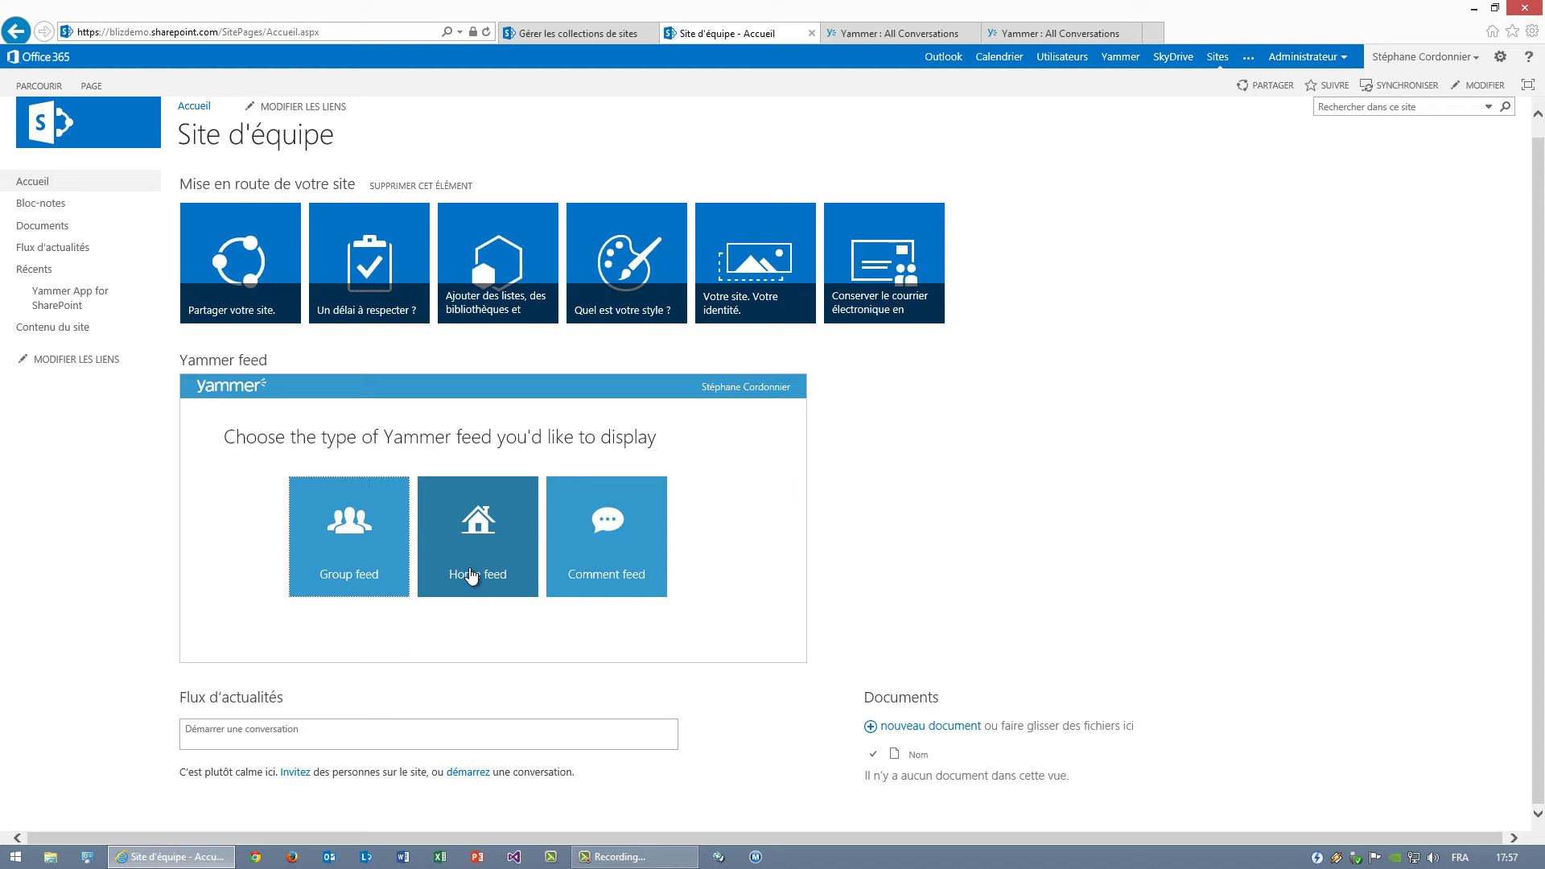
# Step: Check the conversations on the Yammer network page and try to embed the blizdemo.onmicrosoft.com home feed in the team site
pyautogui.click(884, 38)
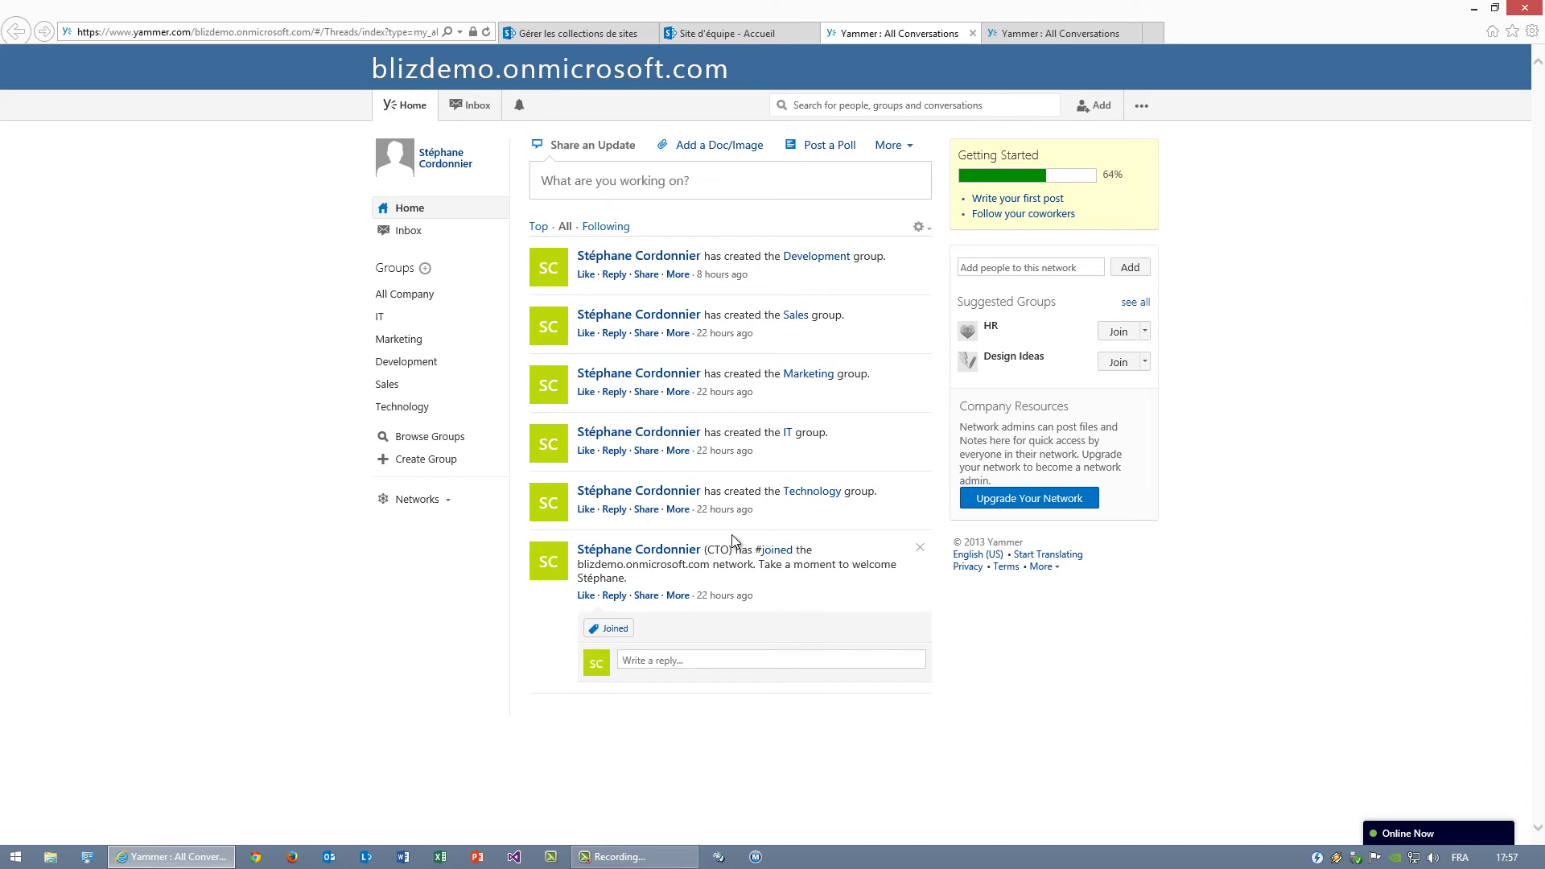
pyautogui.click(752, 35)
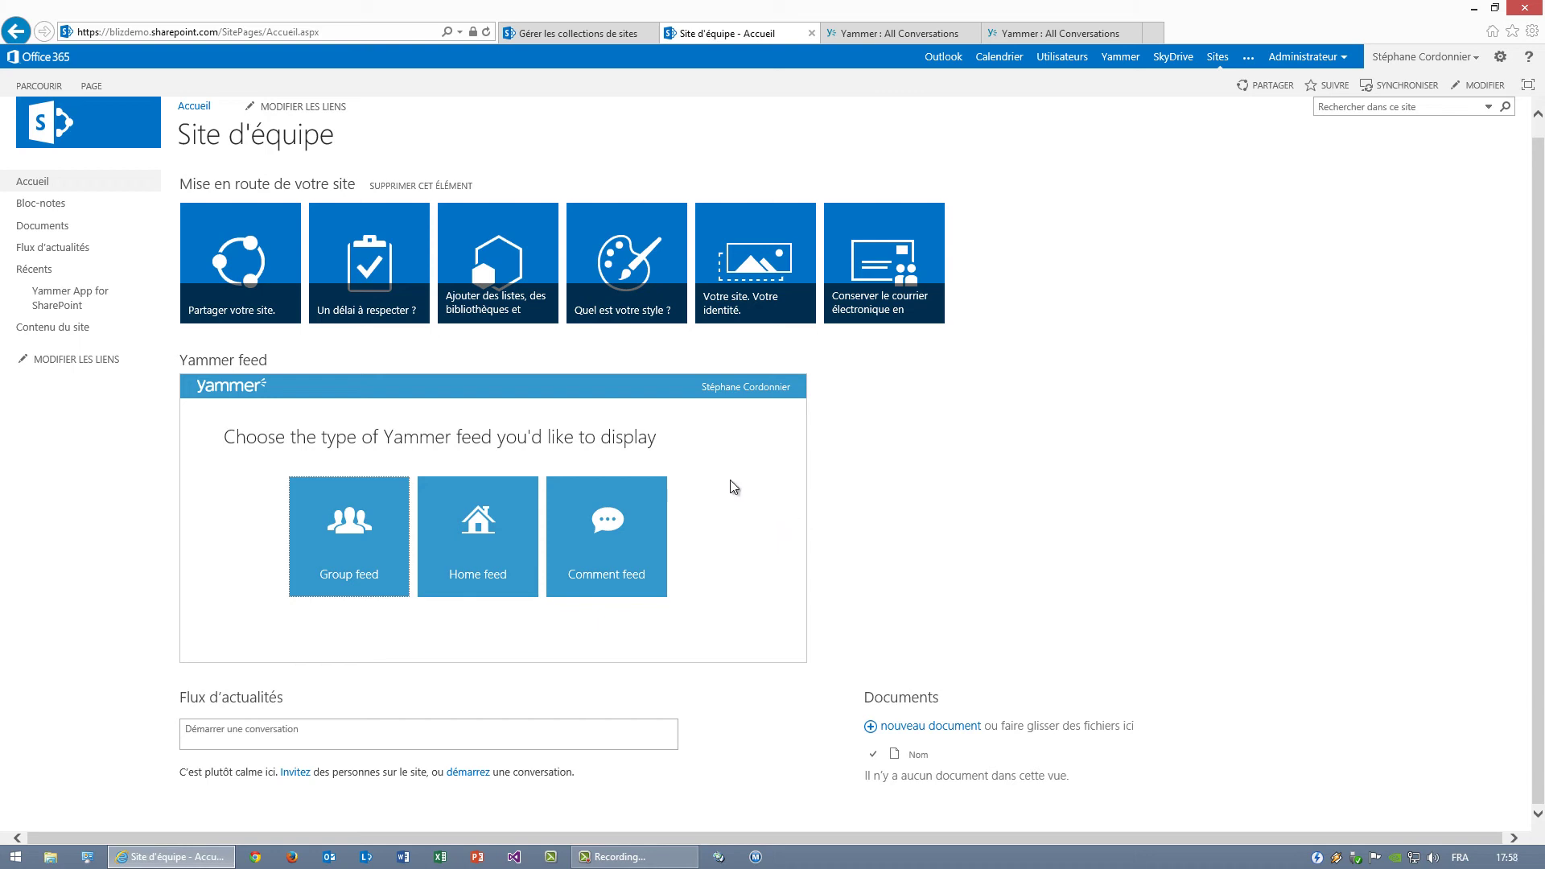
pyautogui.click(480, 531)
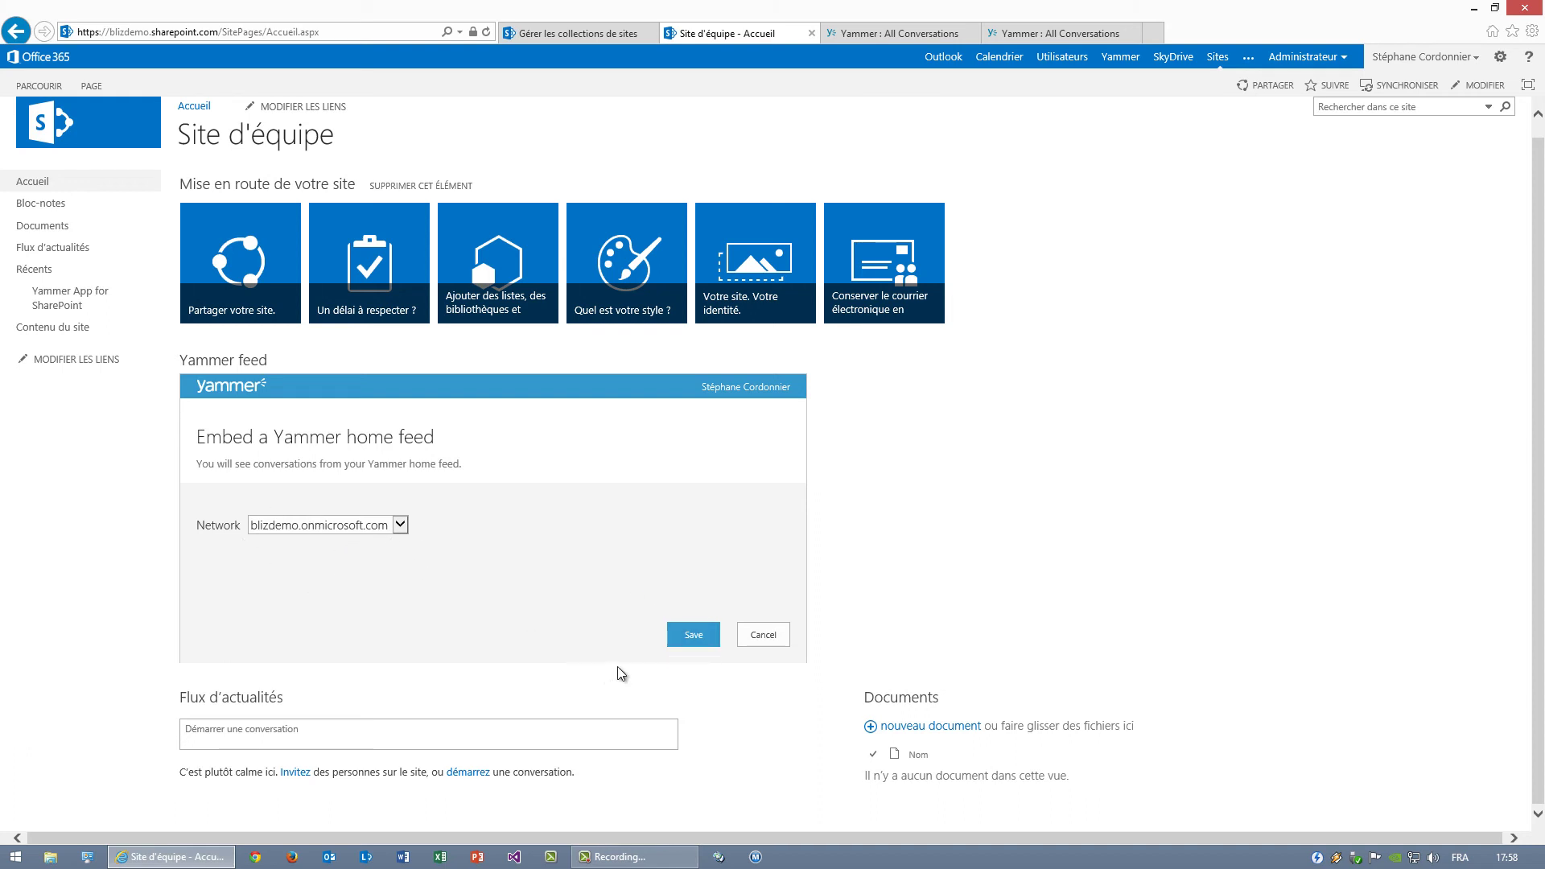
pyautogui.click(689, 637)
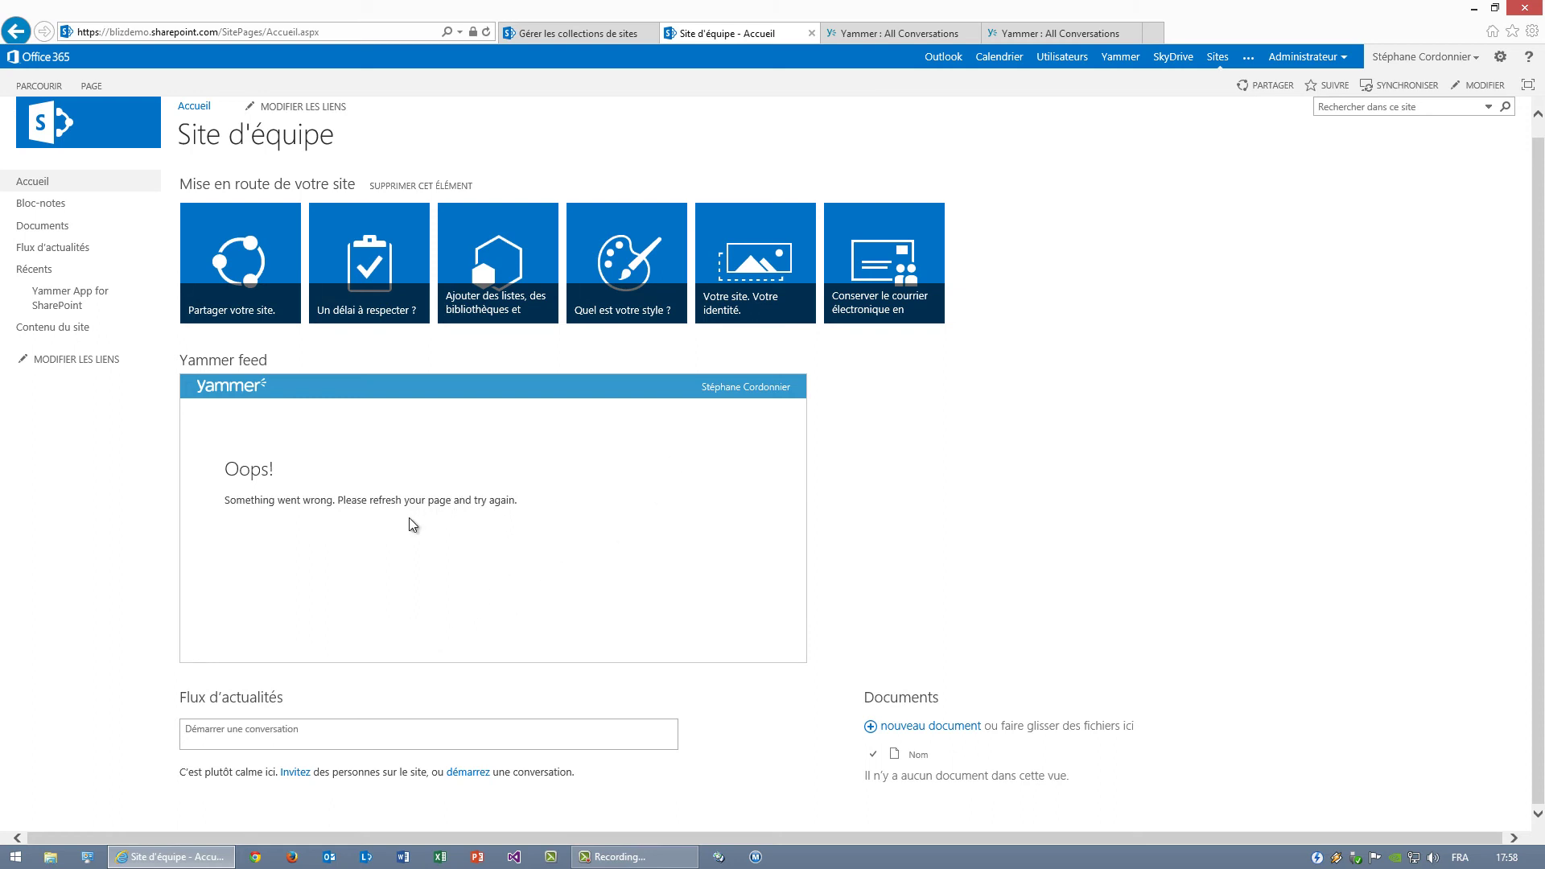
# Step: Reload the site home page, sign in to Yammer again with the account e-mail and password, and retry embedding the home feed
pyautogui.click(38, 185)
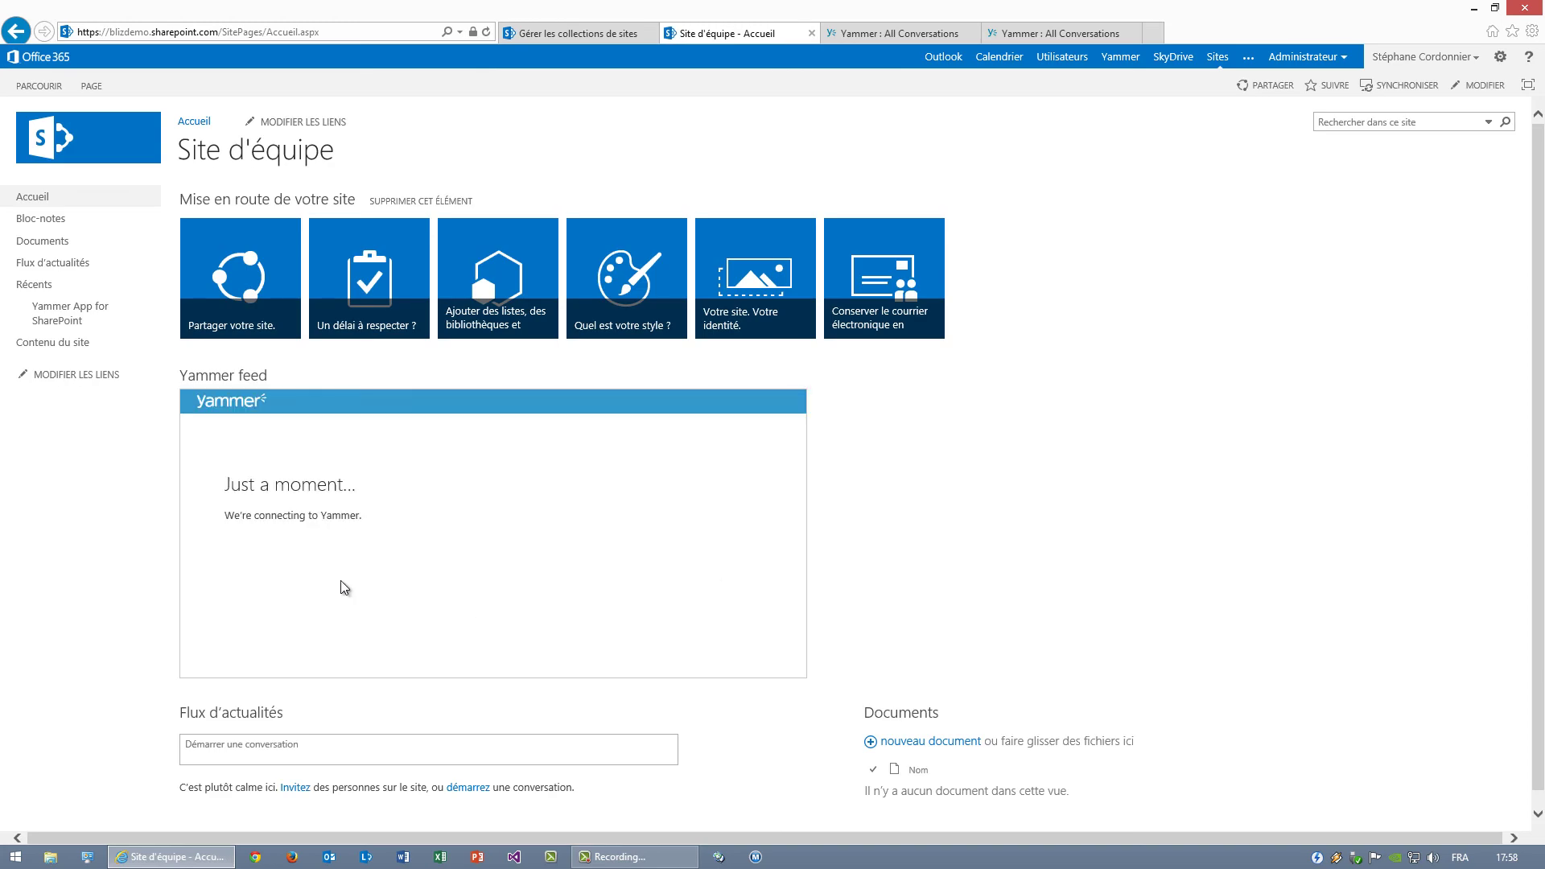
pyautogui.click(745, 652)
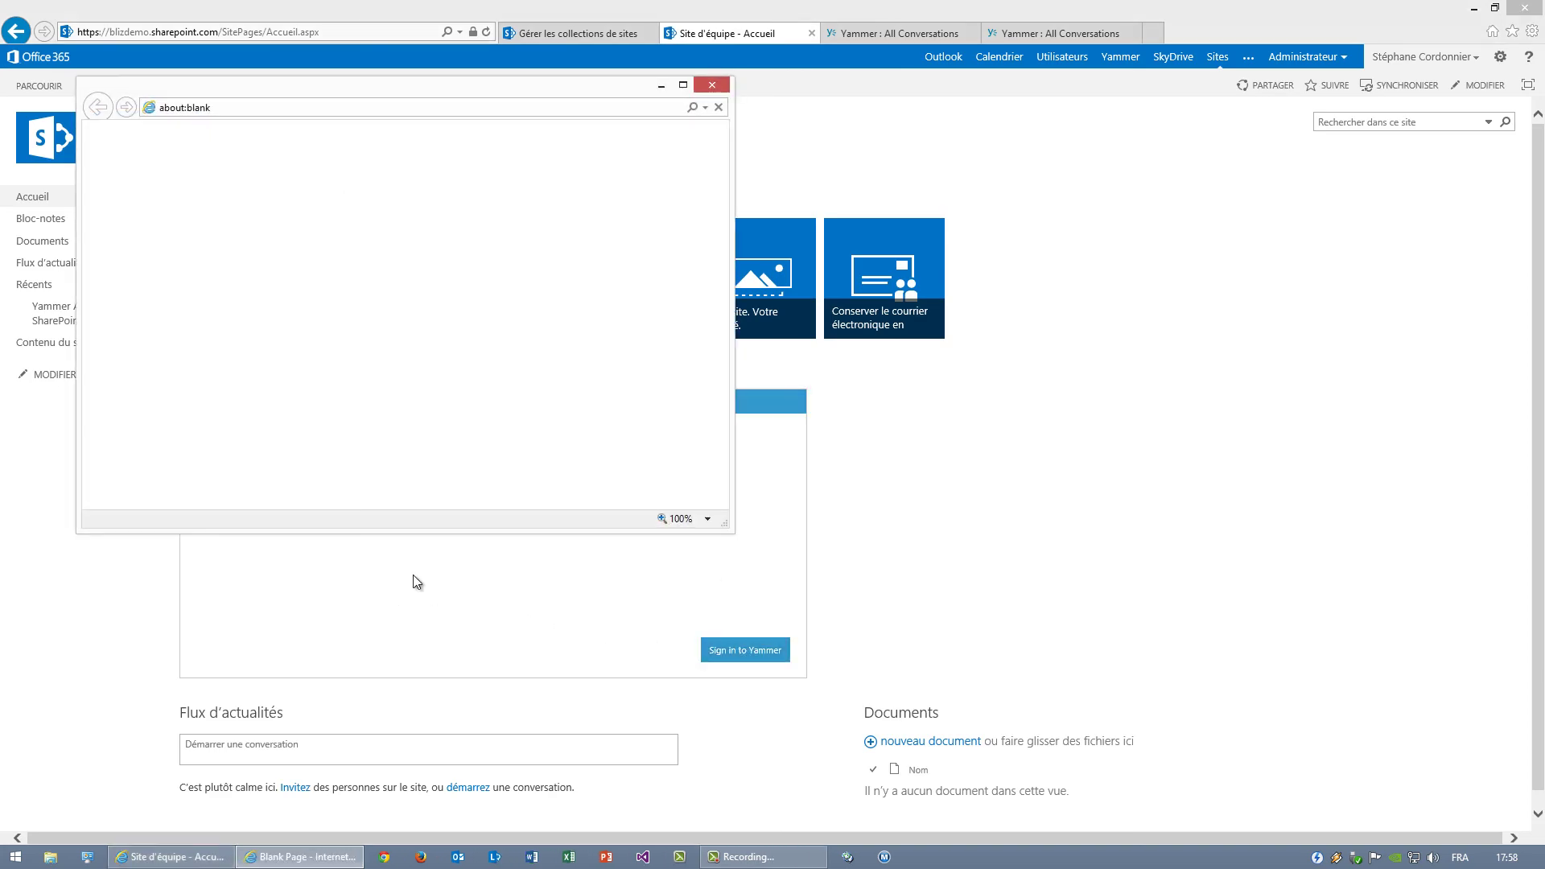
pyautogui.write('s')
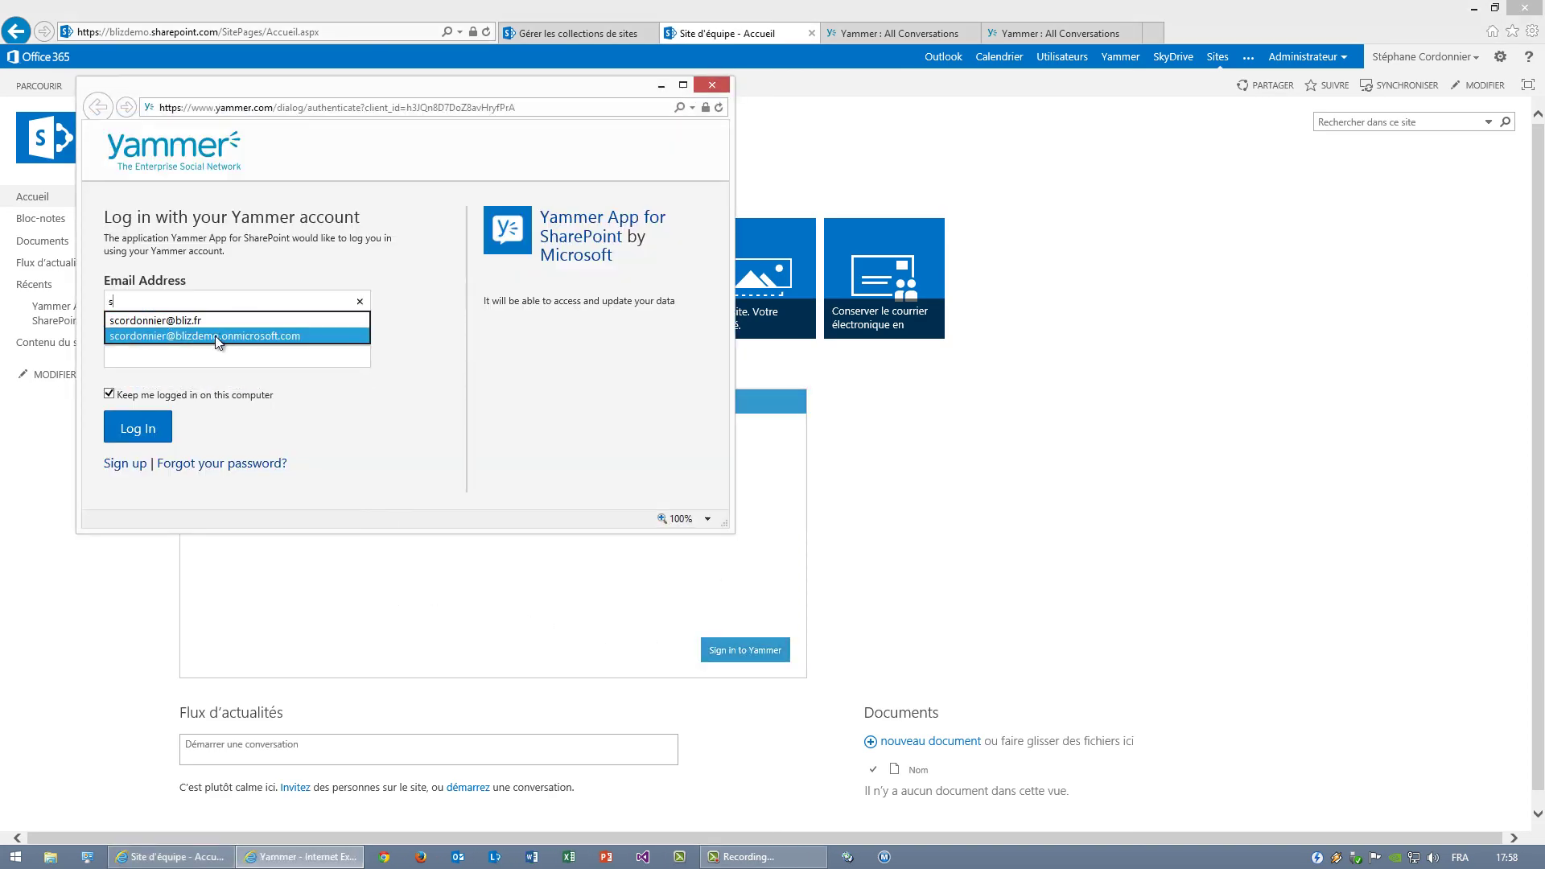
pyautogui.click(214, 336)
pyautogui.click(138, 429)
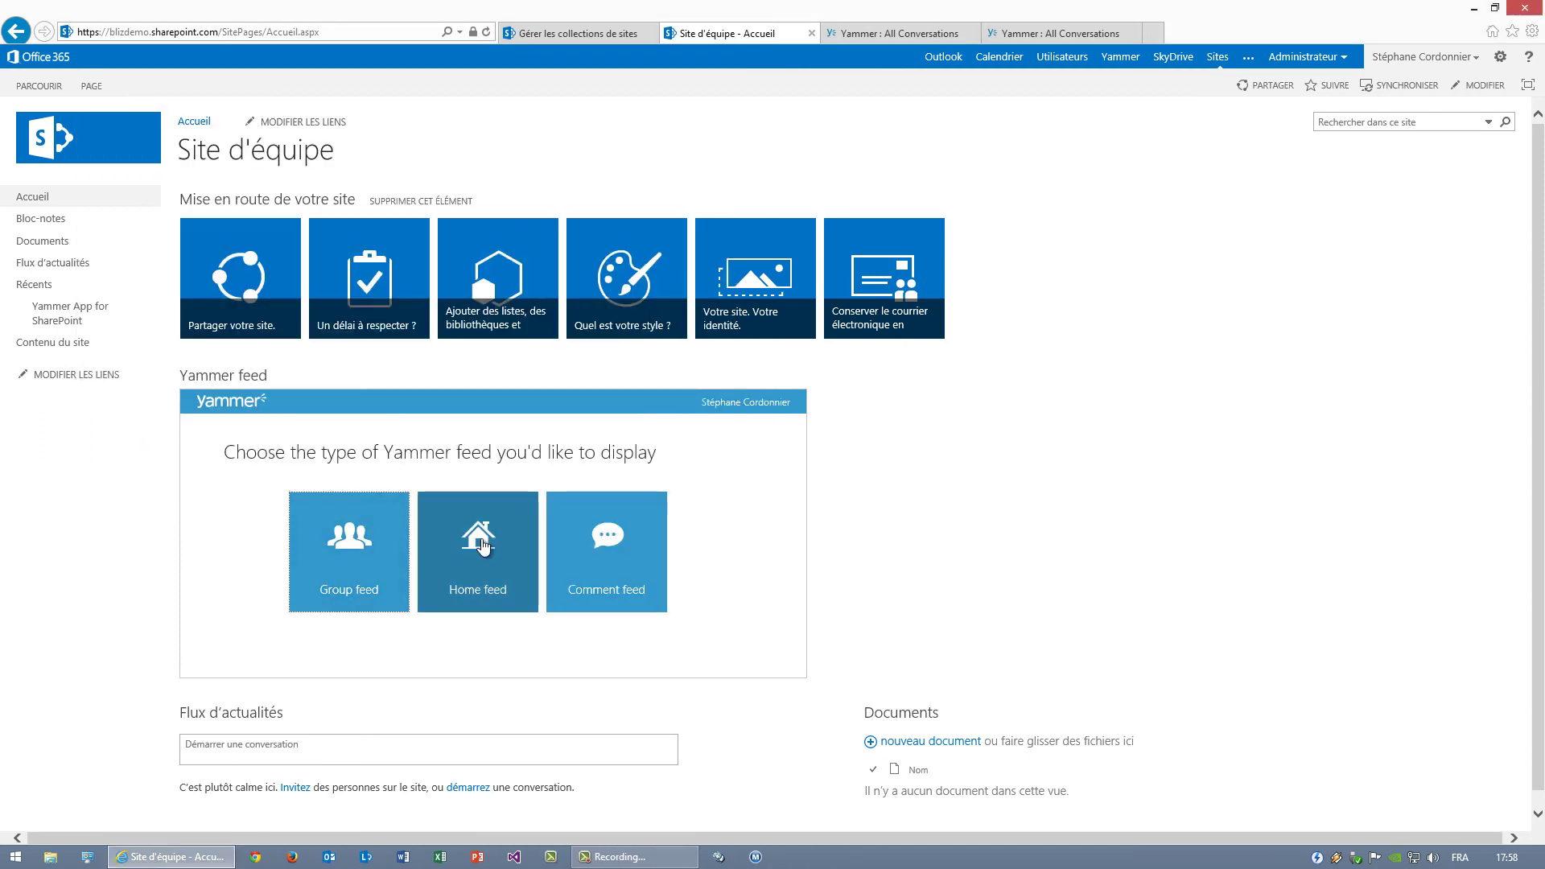
pyautogui.click(480, 545)
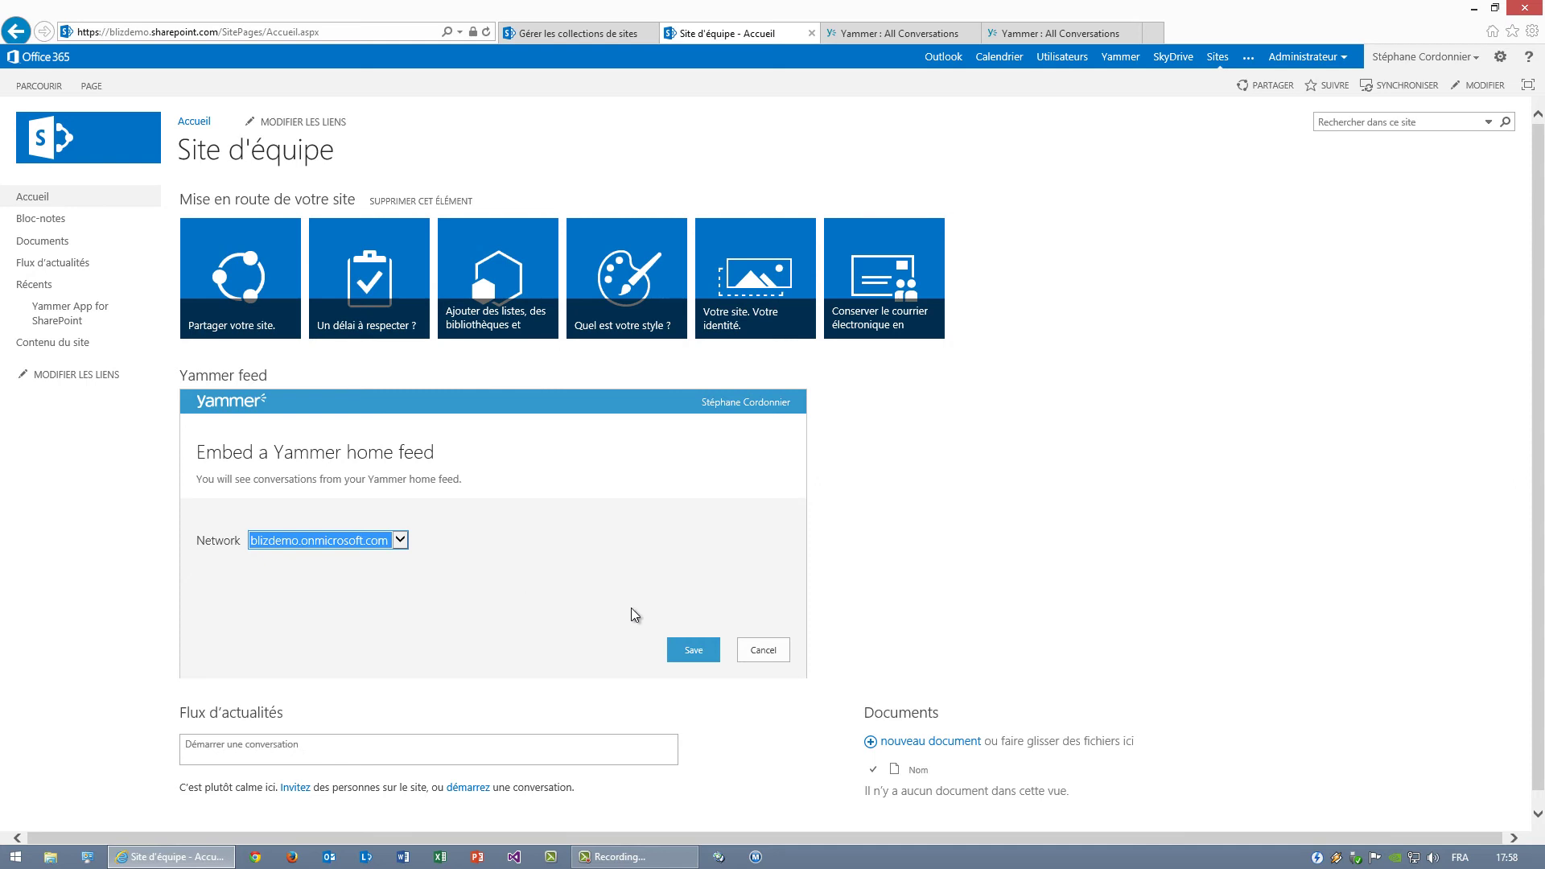
pyautogui.click(693, 650)
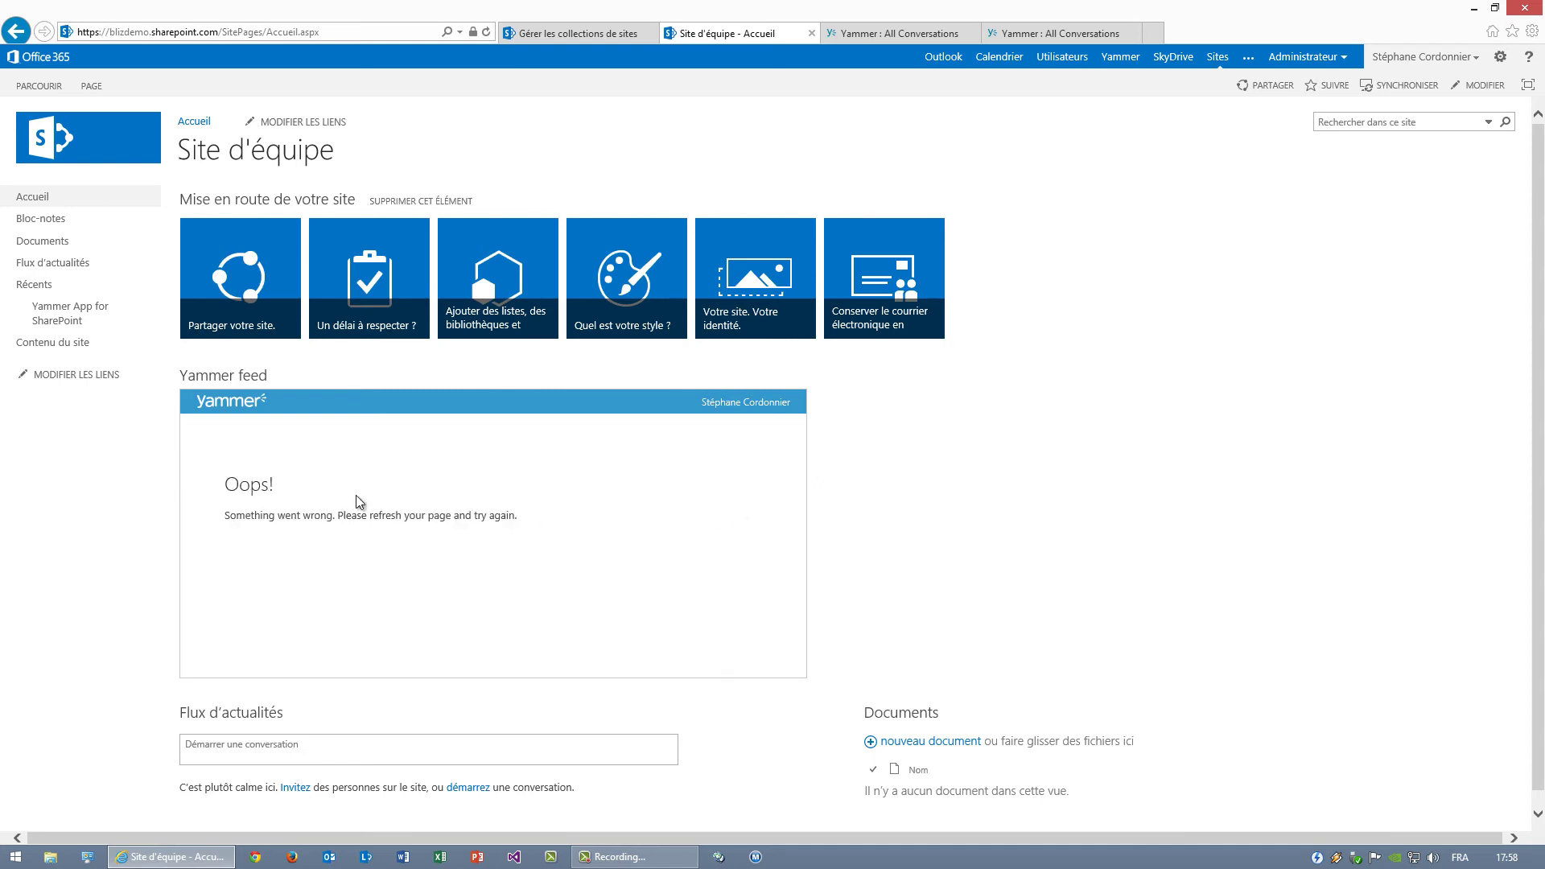
# Step: From the reloaded home page, sign in with the Yammer e-mail and password and save a Home feed for the blizdemo.onmicrosoft.com network
pyautogui.click(47, 198)
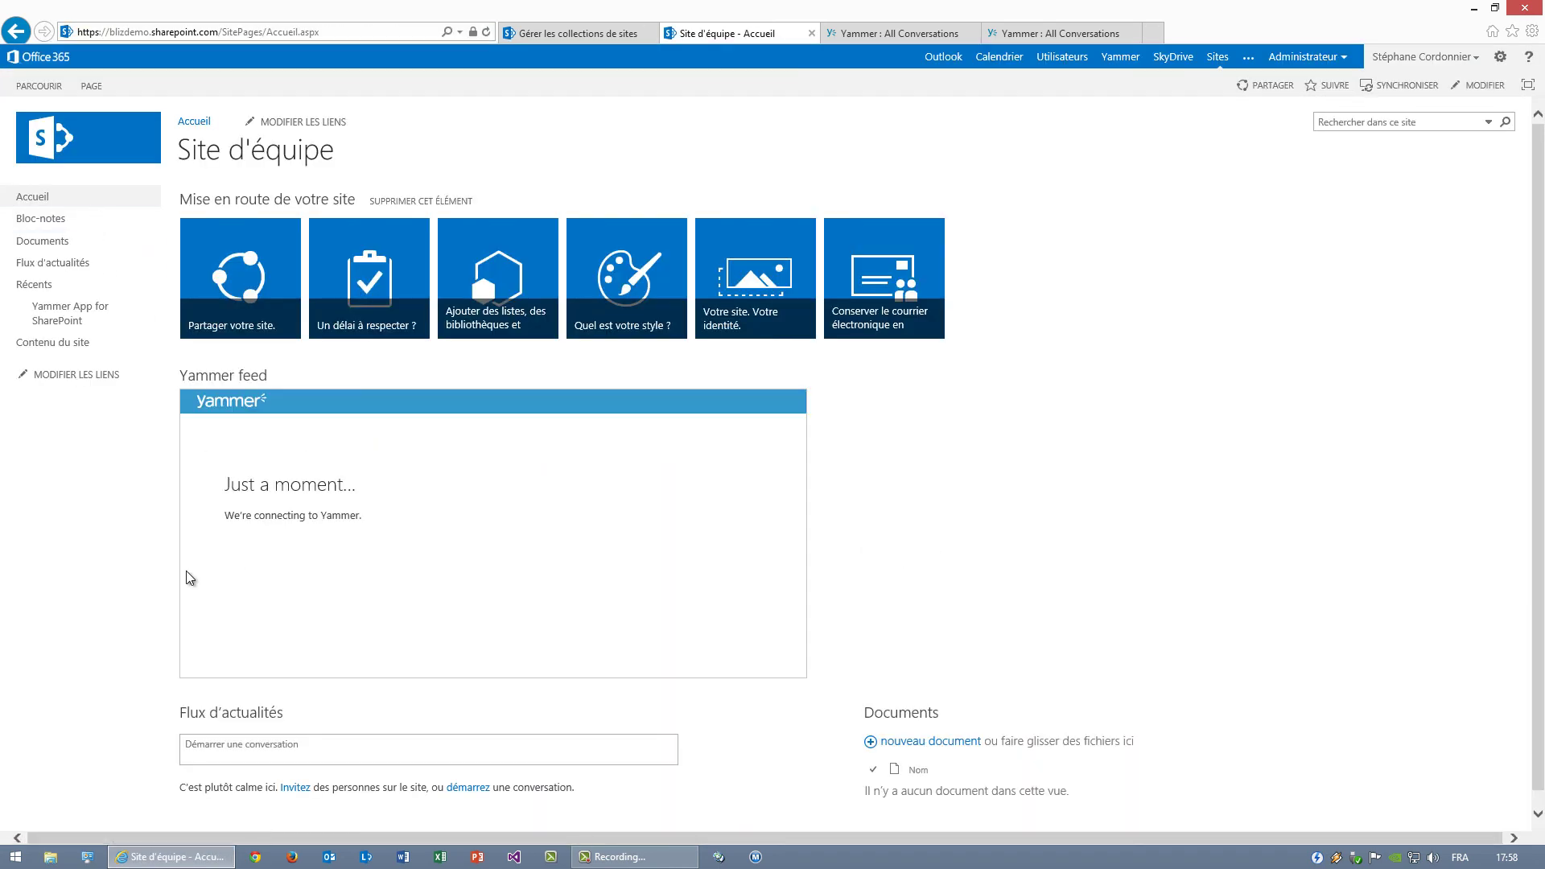
pyautogui.click(728, 651)
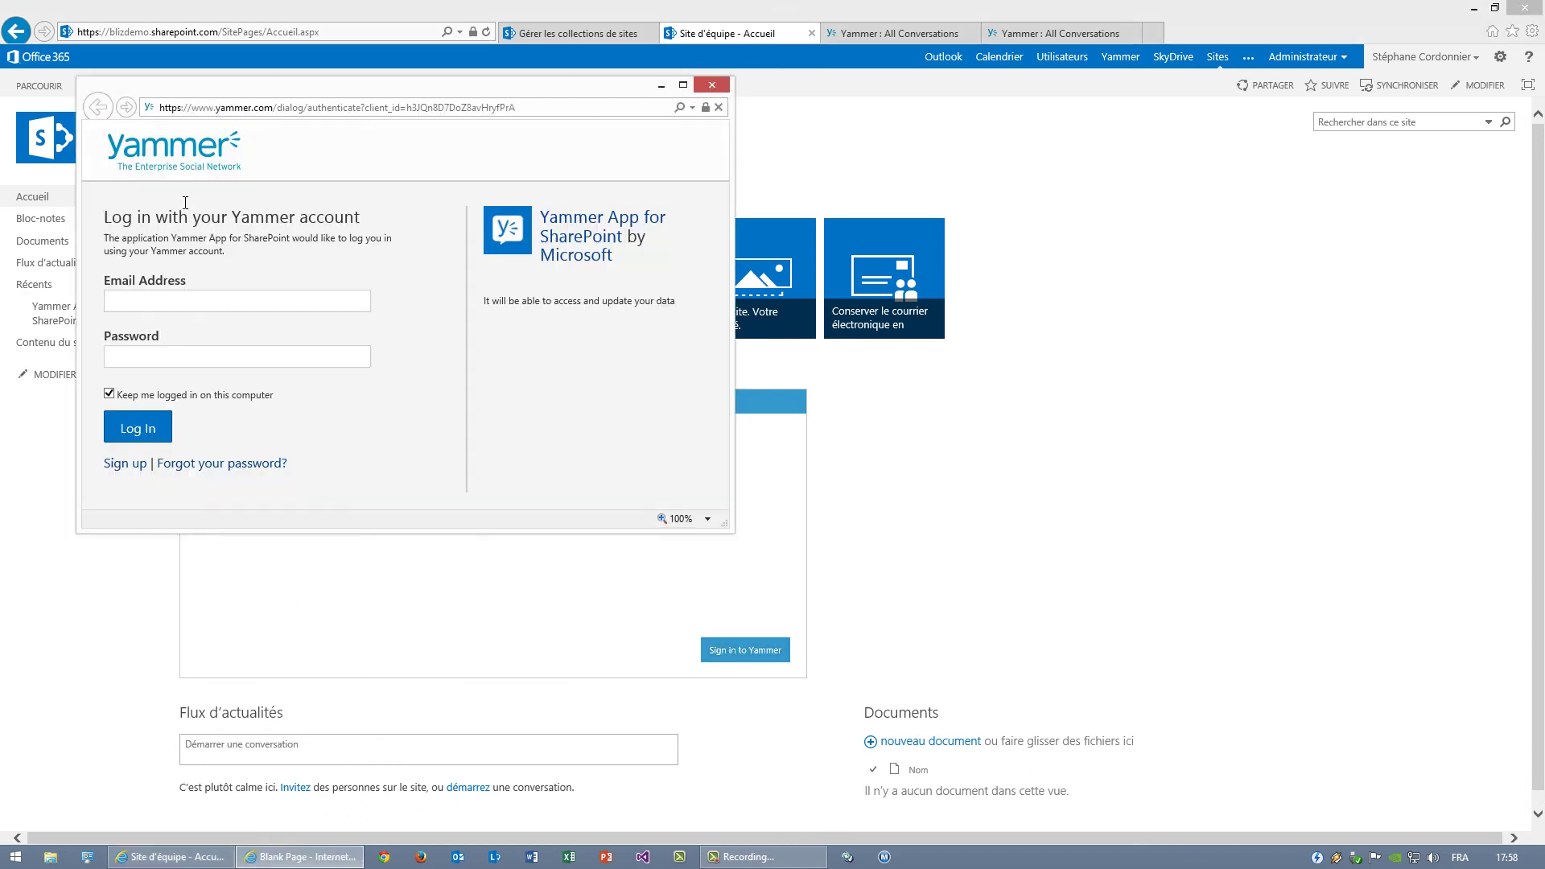
pyautogui.click(230, 302)
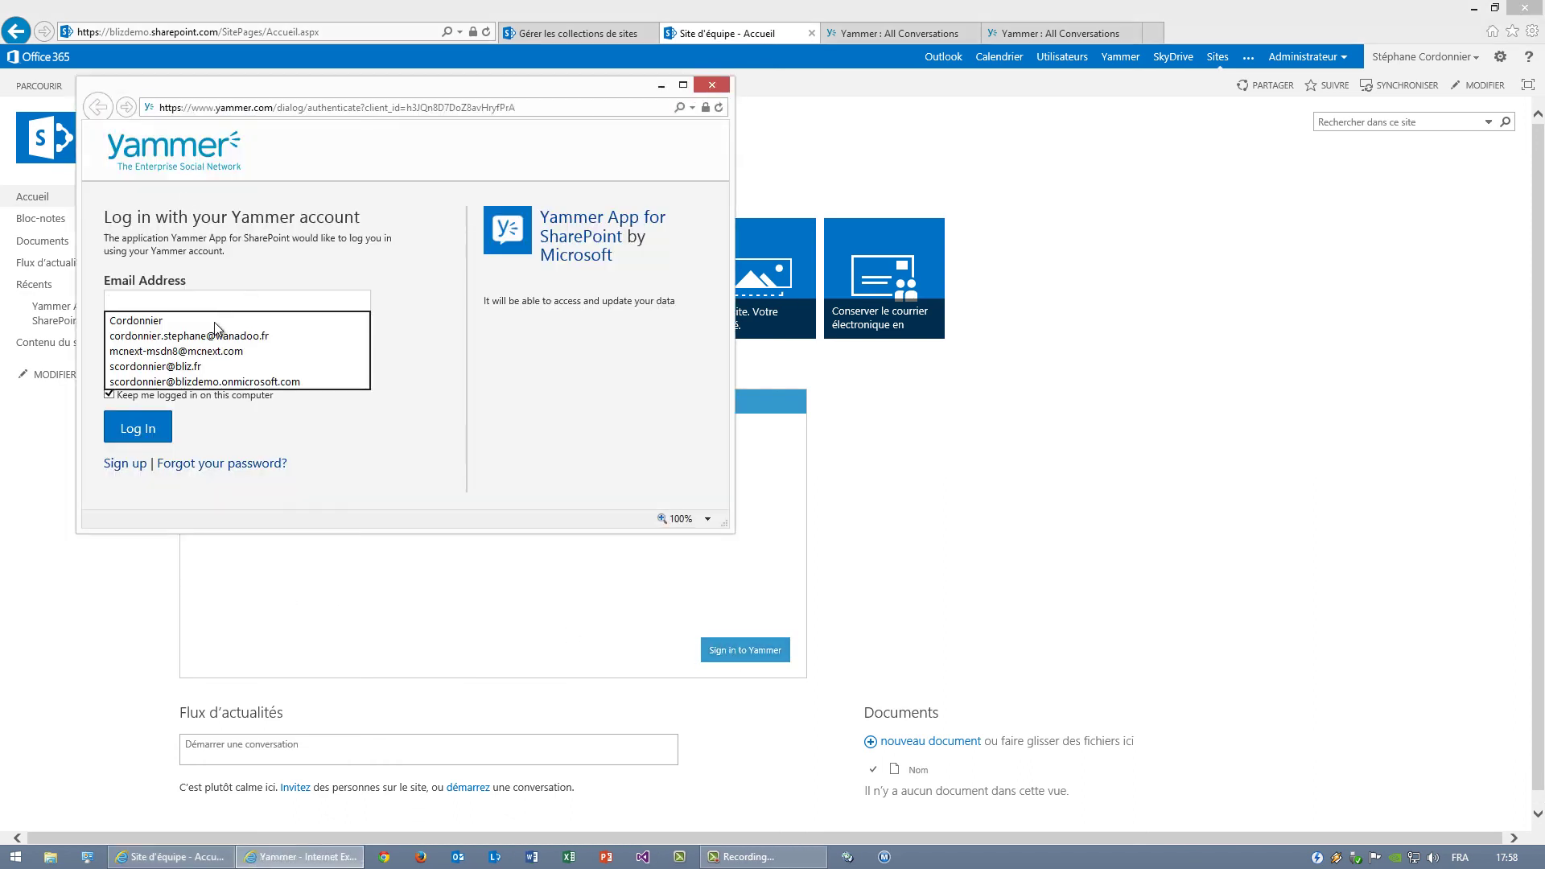
pyautogui.click(191, 383)
pyautogui.click(133, 439)
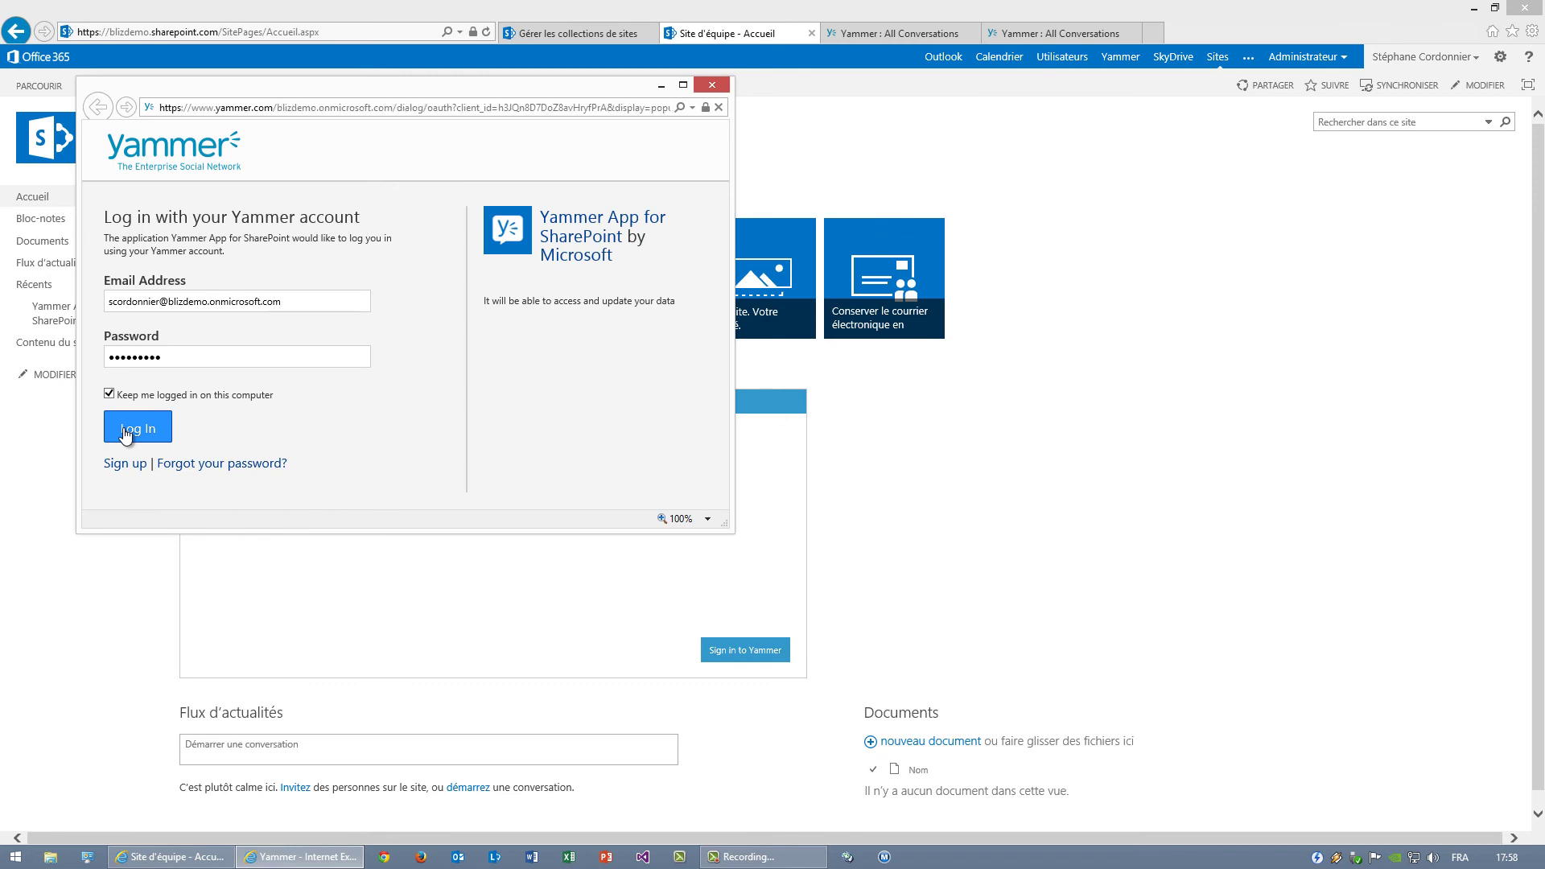
pyautogui.click(462, 571)
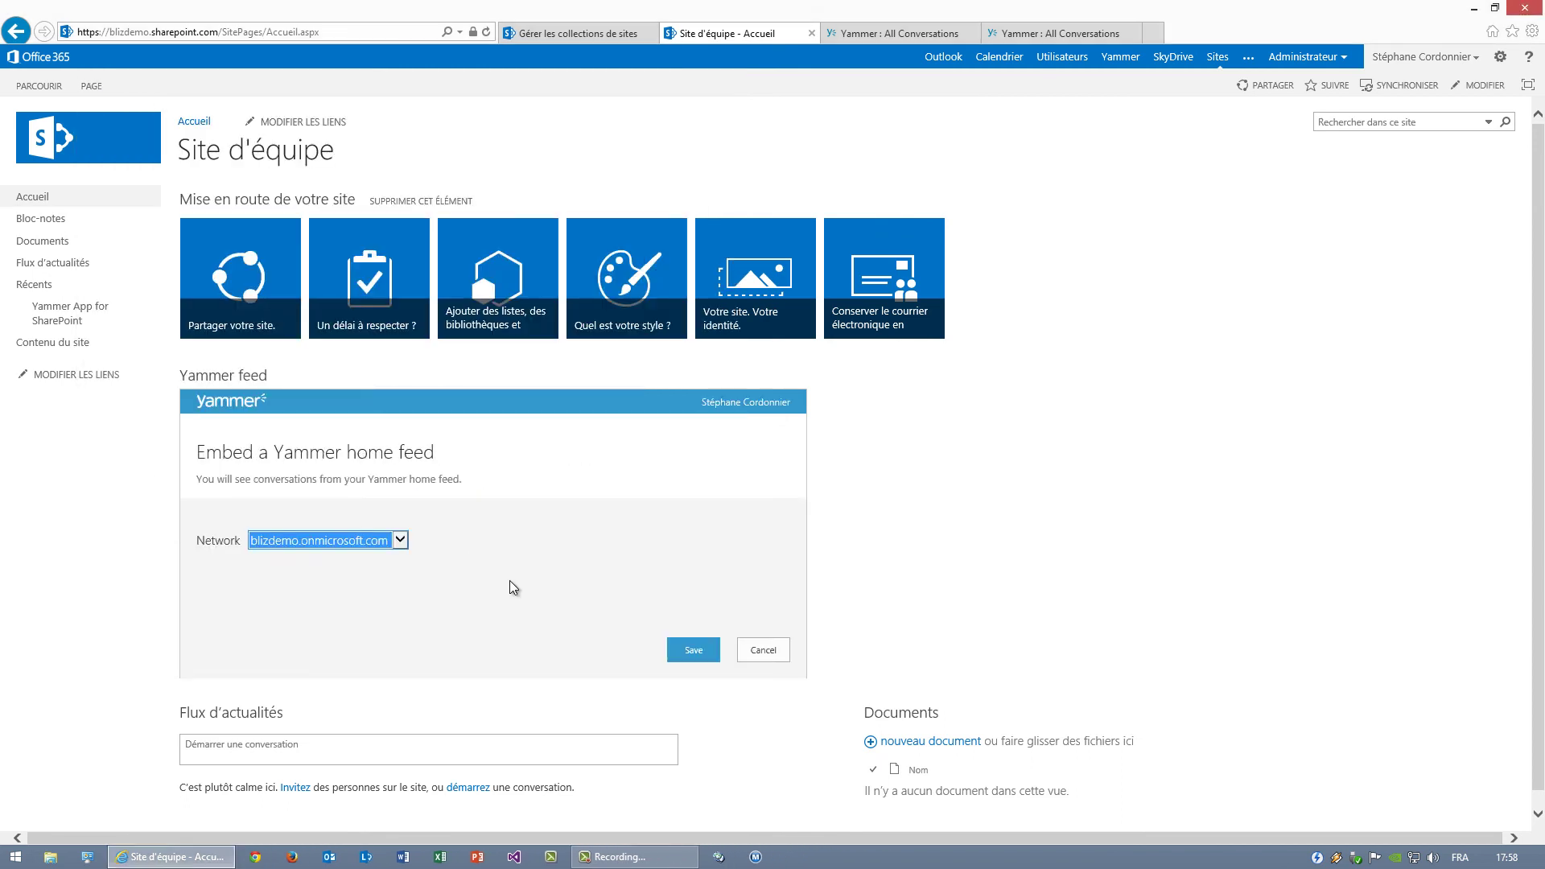
pyautogui.click(694, 650)
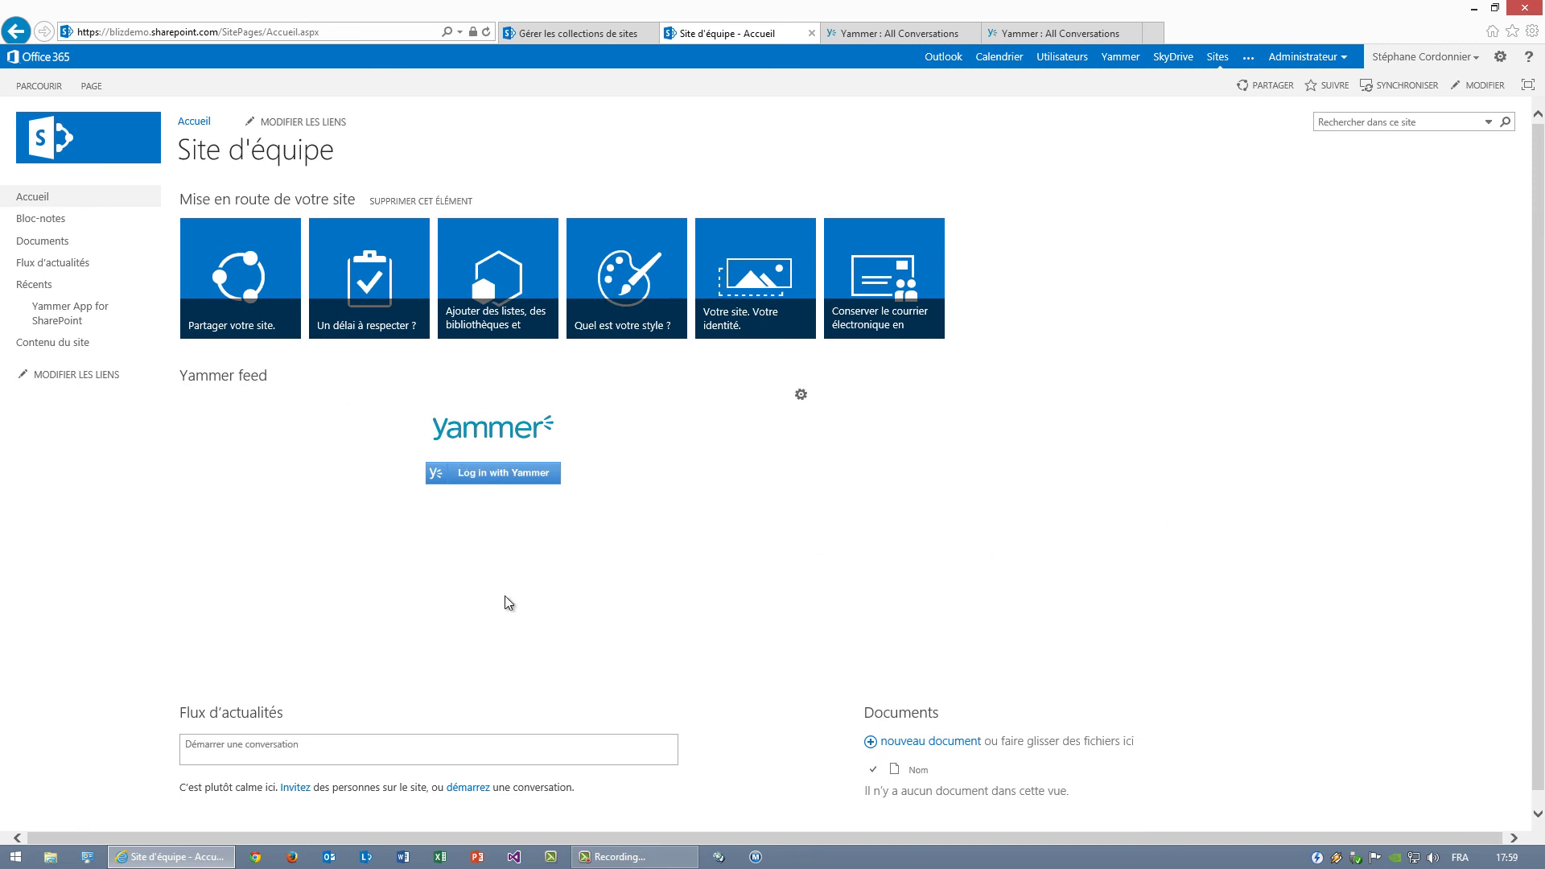
# Step: Log in to the embedded home feed with the Yammer account's e-mail address and password
pyautogui.click(451, 476)
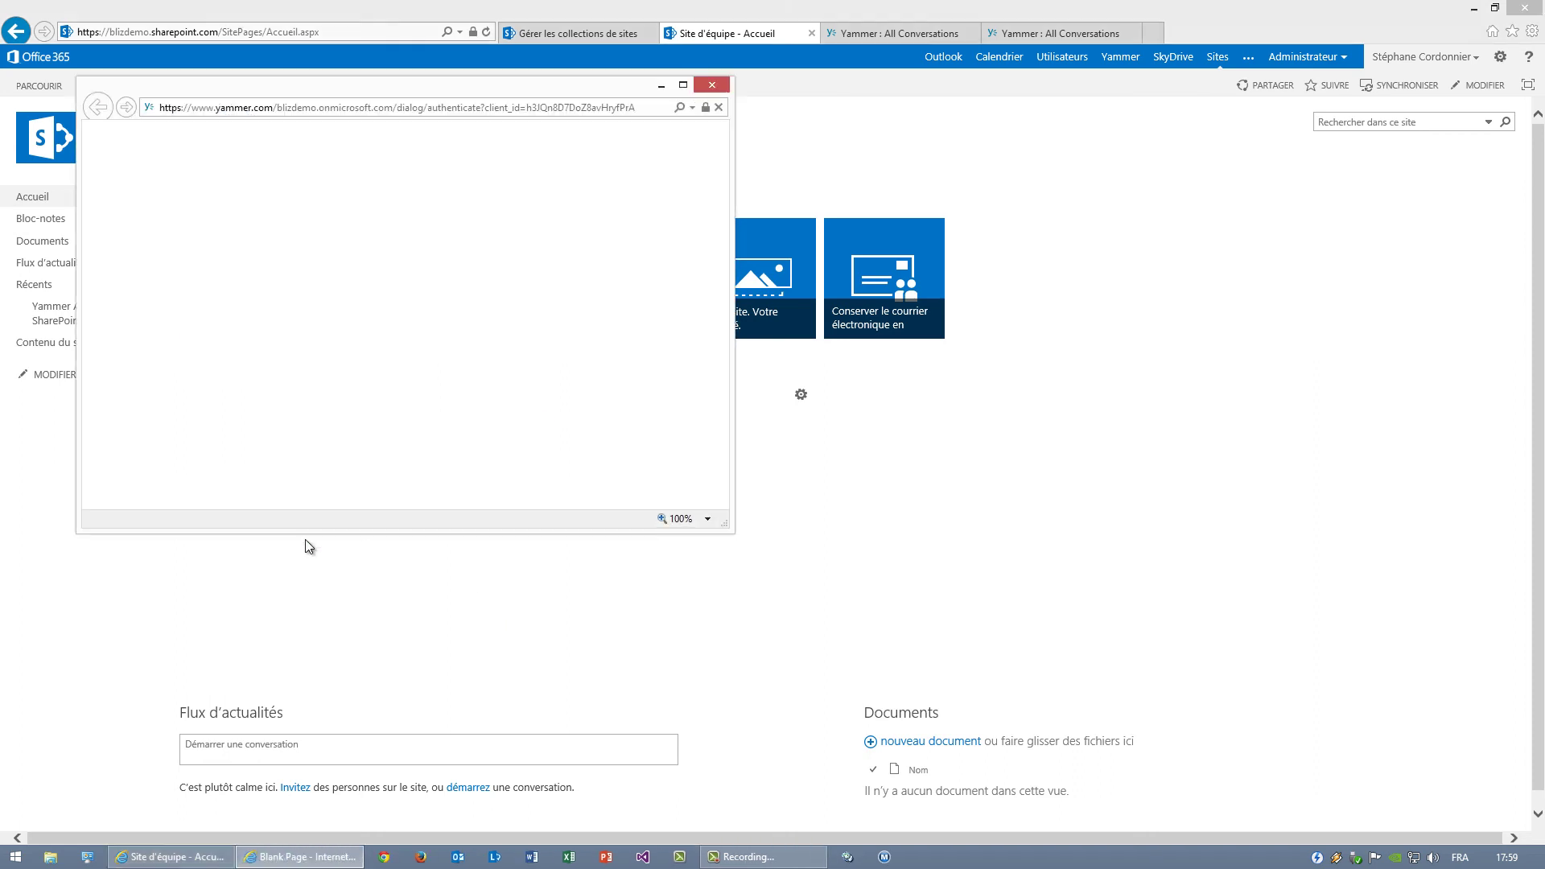
pyautogui.click(204, 301)
pyautogui.write('s')
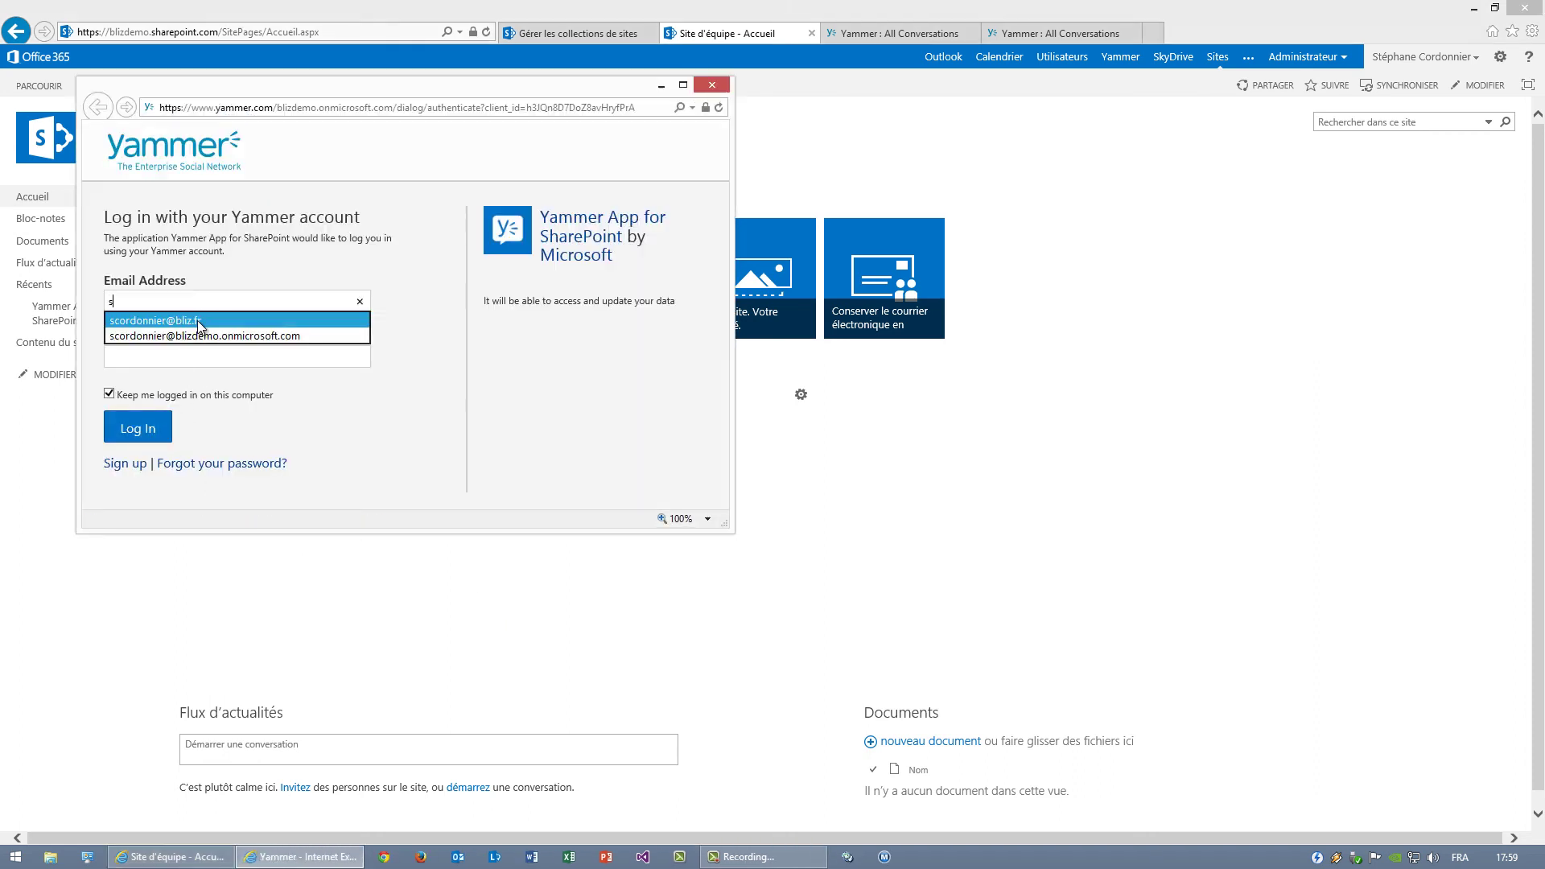
pyautogui.click(195, 333)
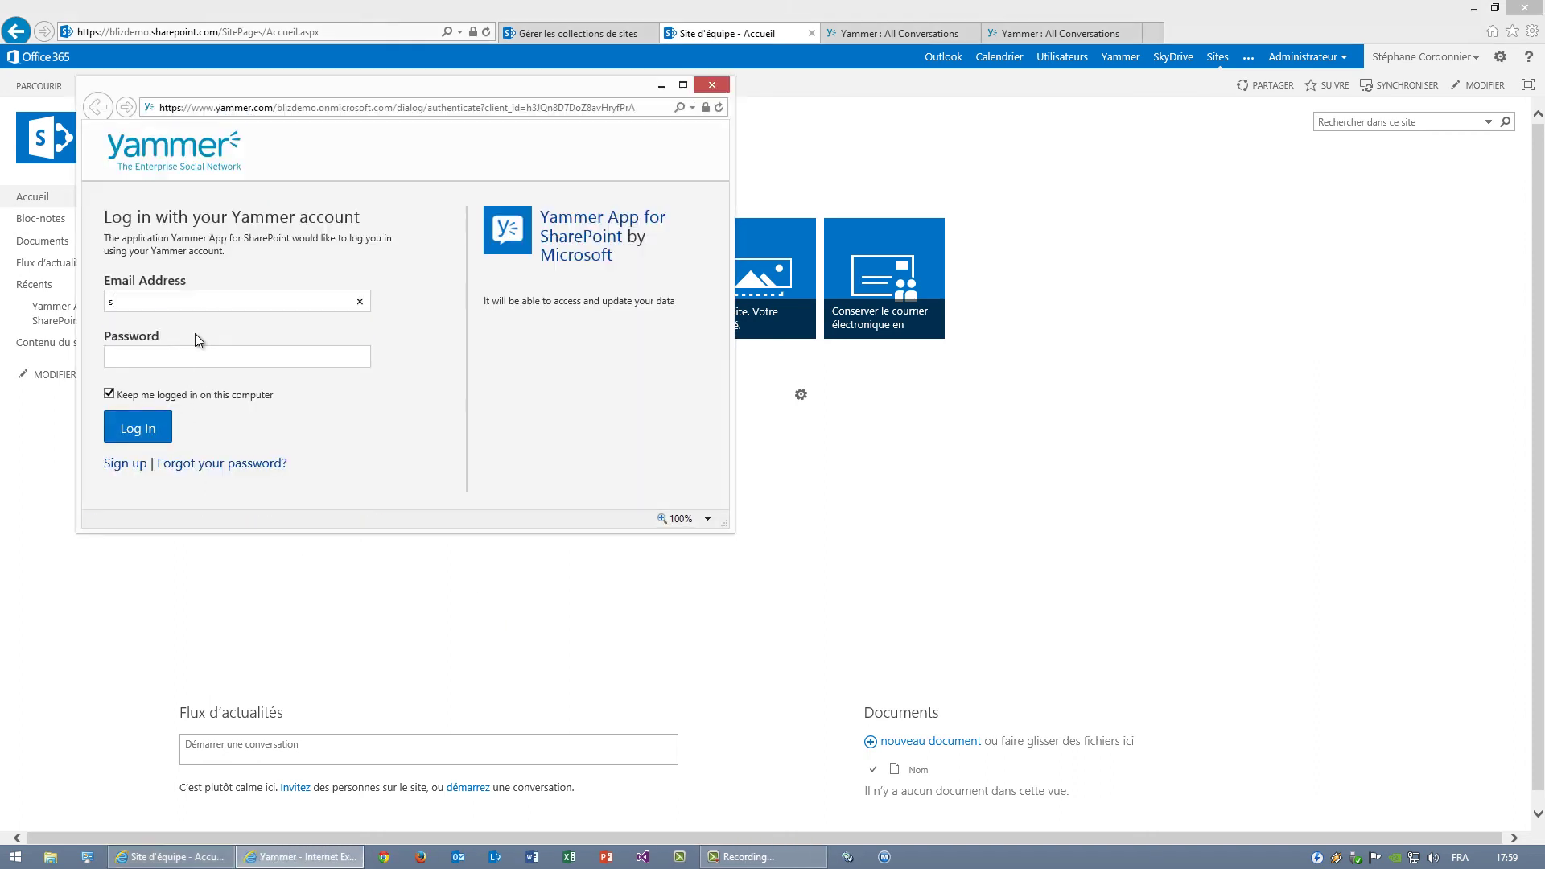
pyautogui.click(134, 439)
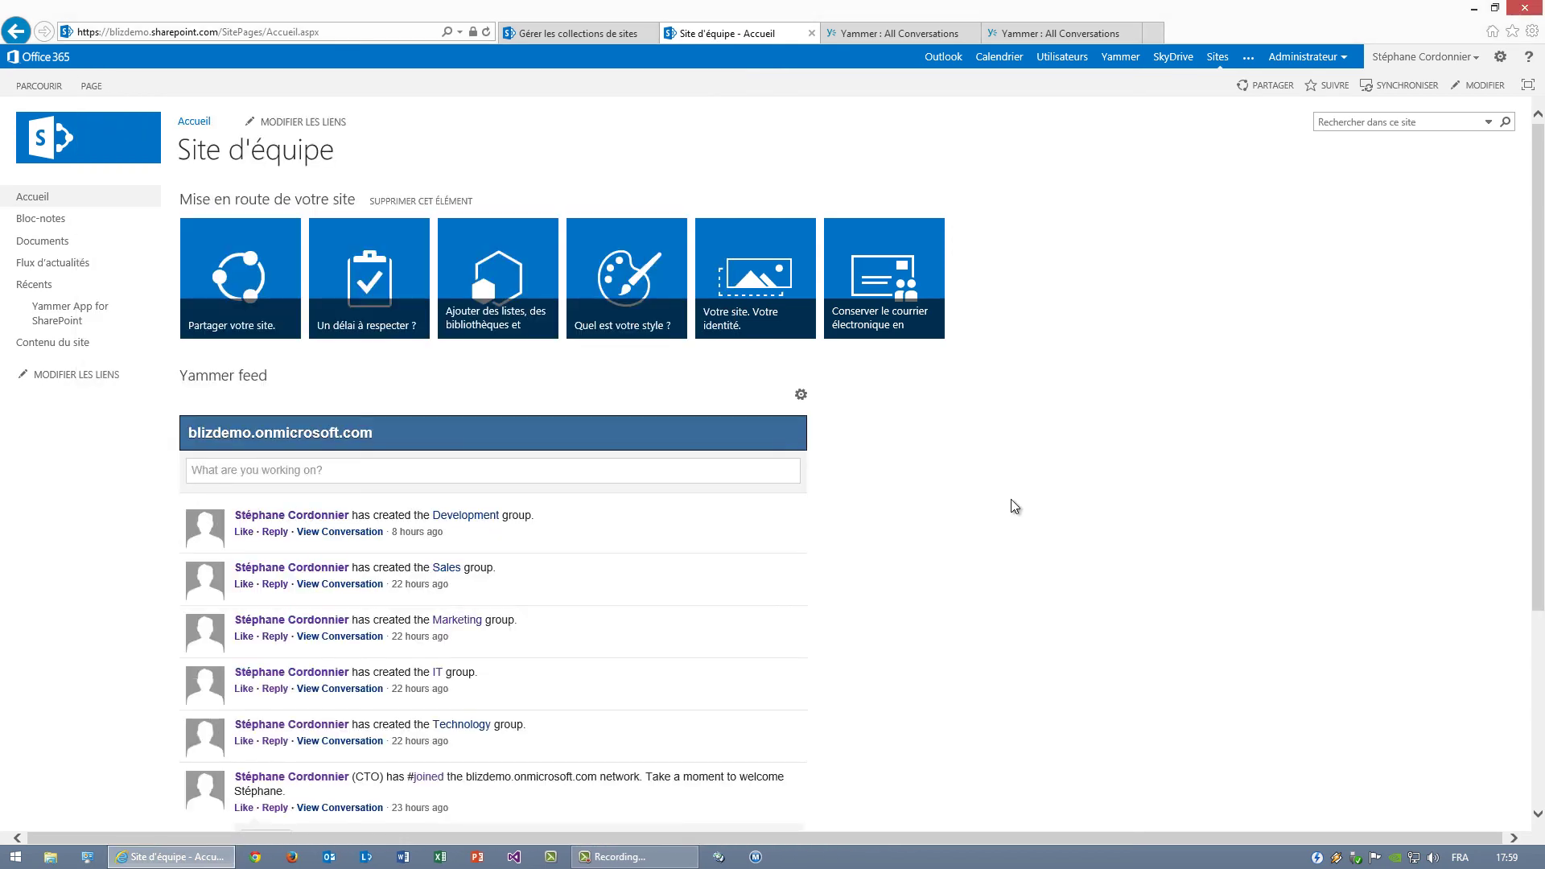
# Step: Compare the conversations in the embedded feed with those on the Yammer network page, and return to the team site
pyautogui.scroll(-3, 1081, 429)
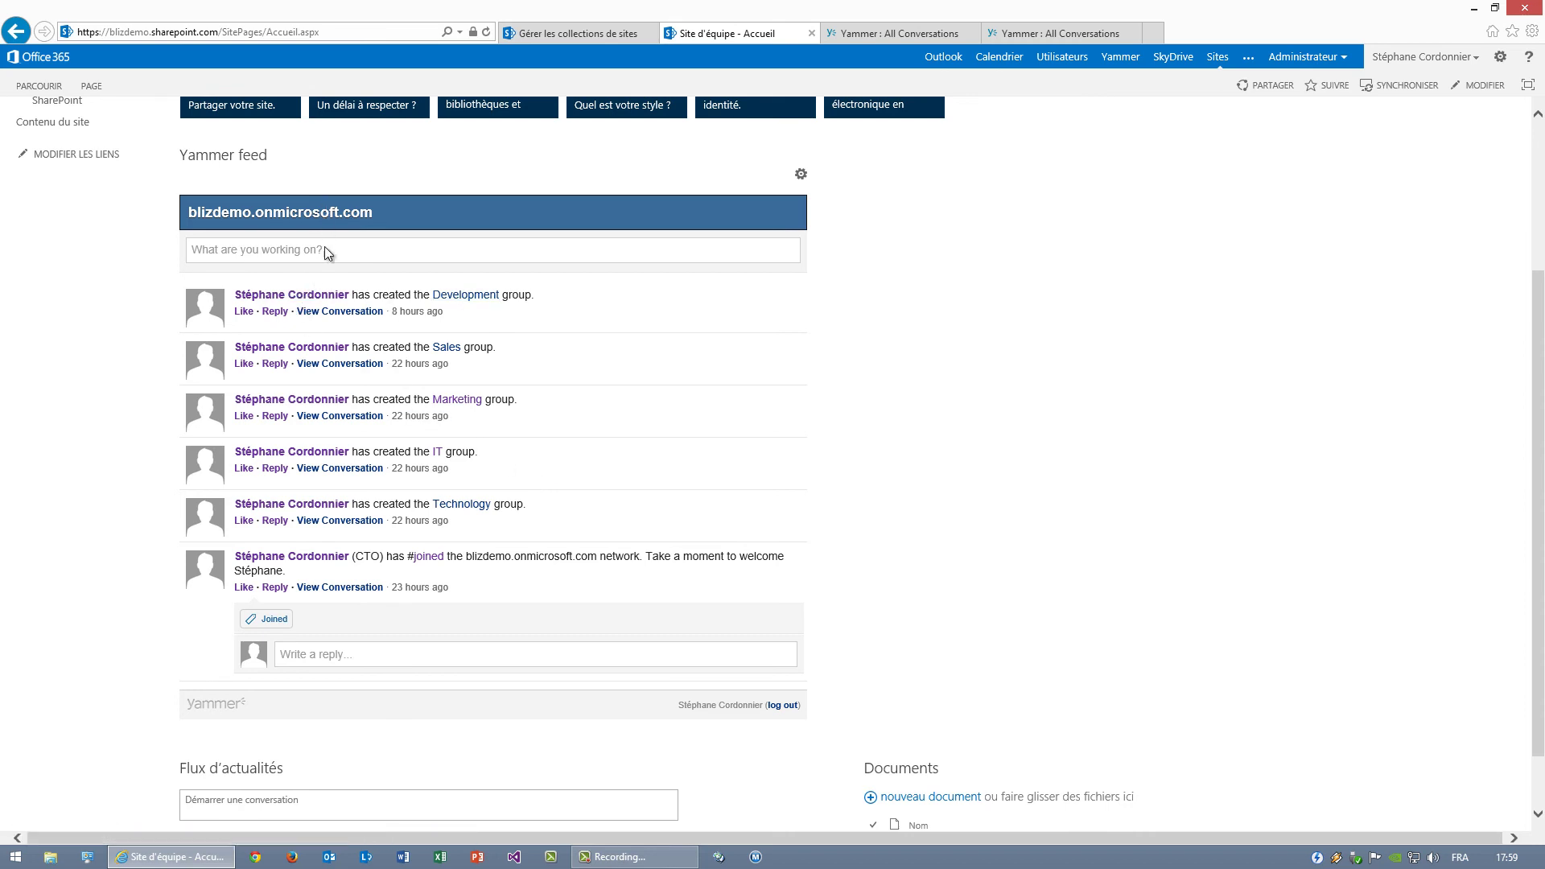
pyautogui.scroll(3, 337, 454)
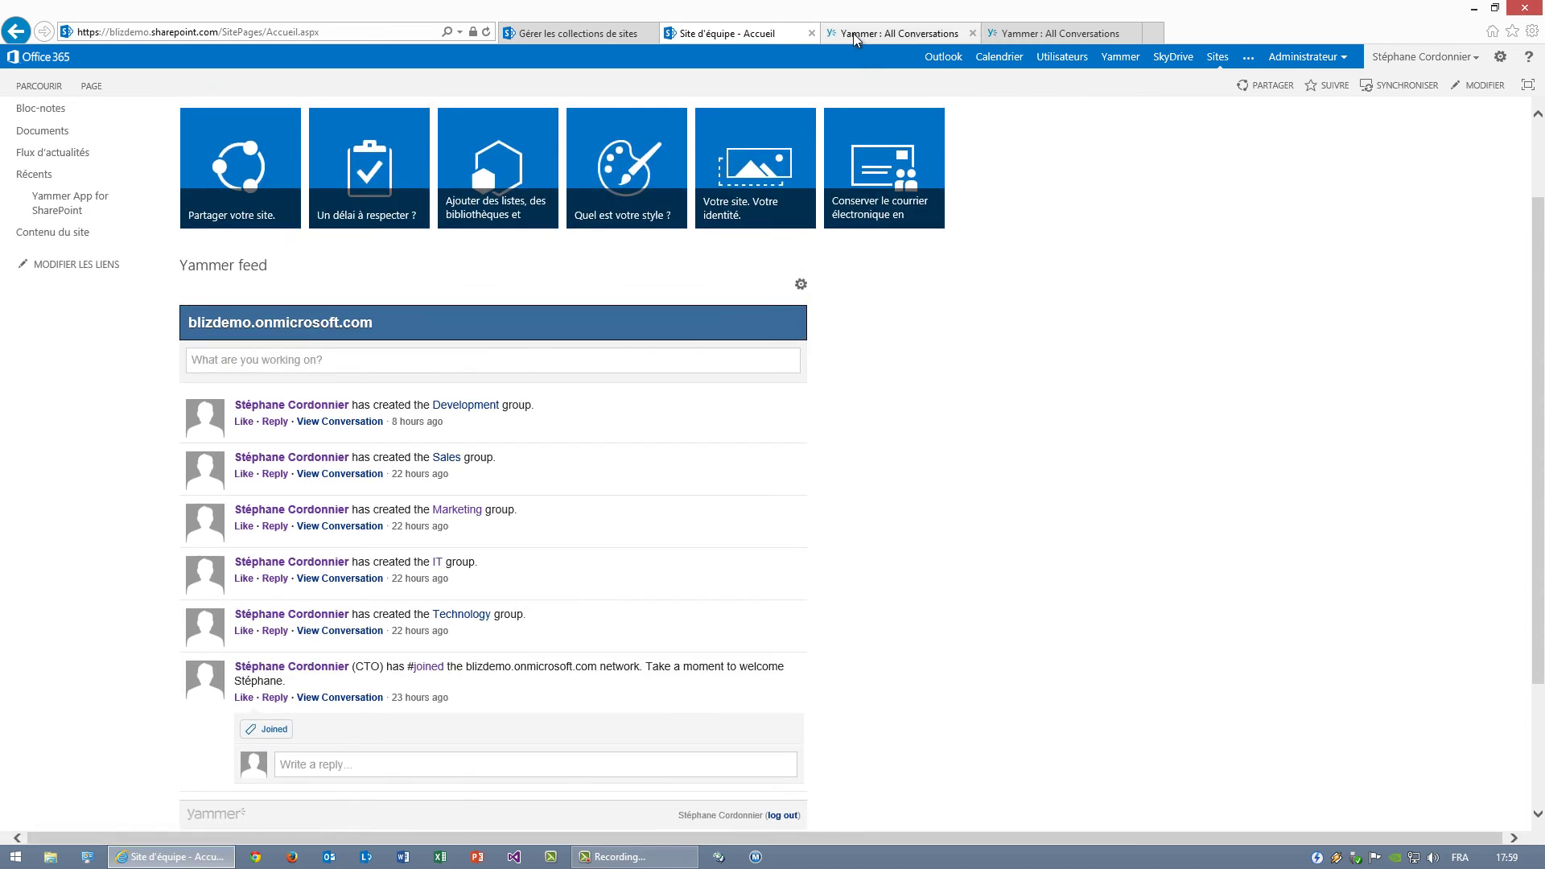
pyautogui.click(856, 35)
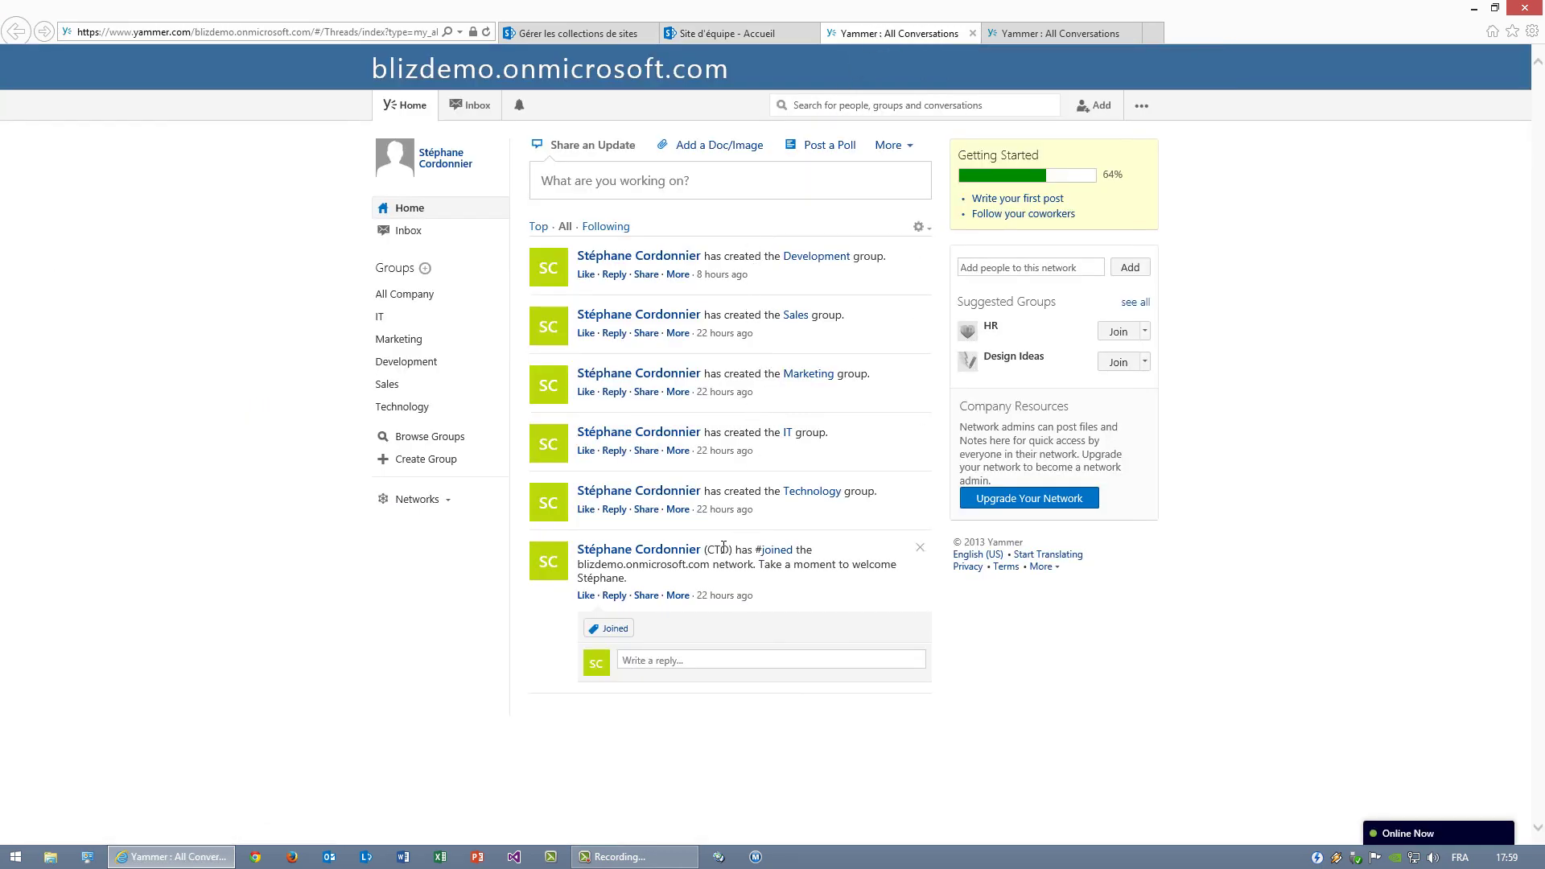
pyautogui.click(732, 35)
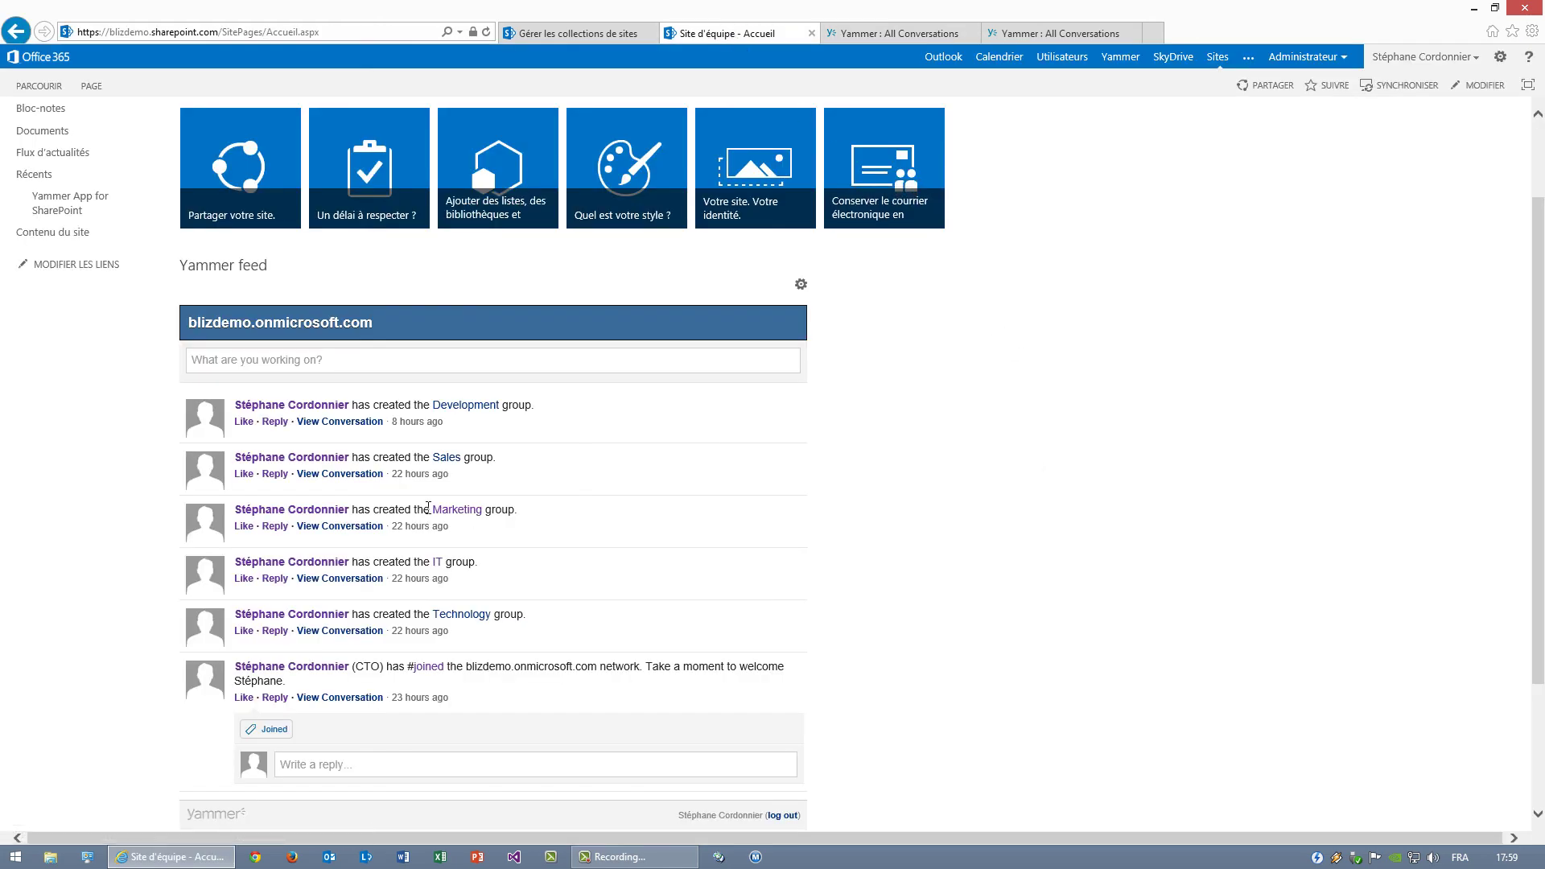
# Step: Post the message "Démonstration d'intégration entre Yammer et Office 365" to colleagues from the embedded Yammer feed
pyautogui.click(295, 359)
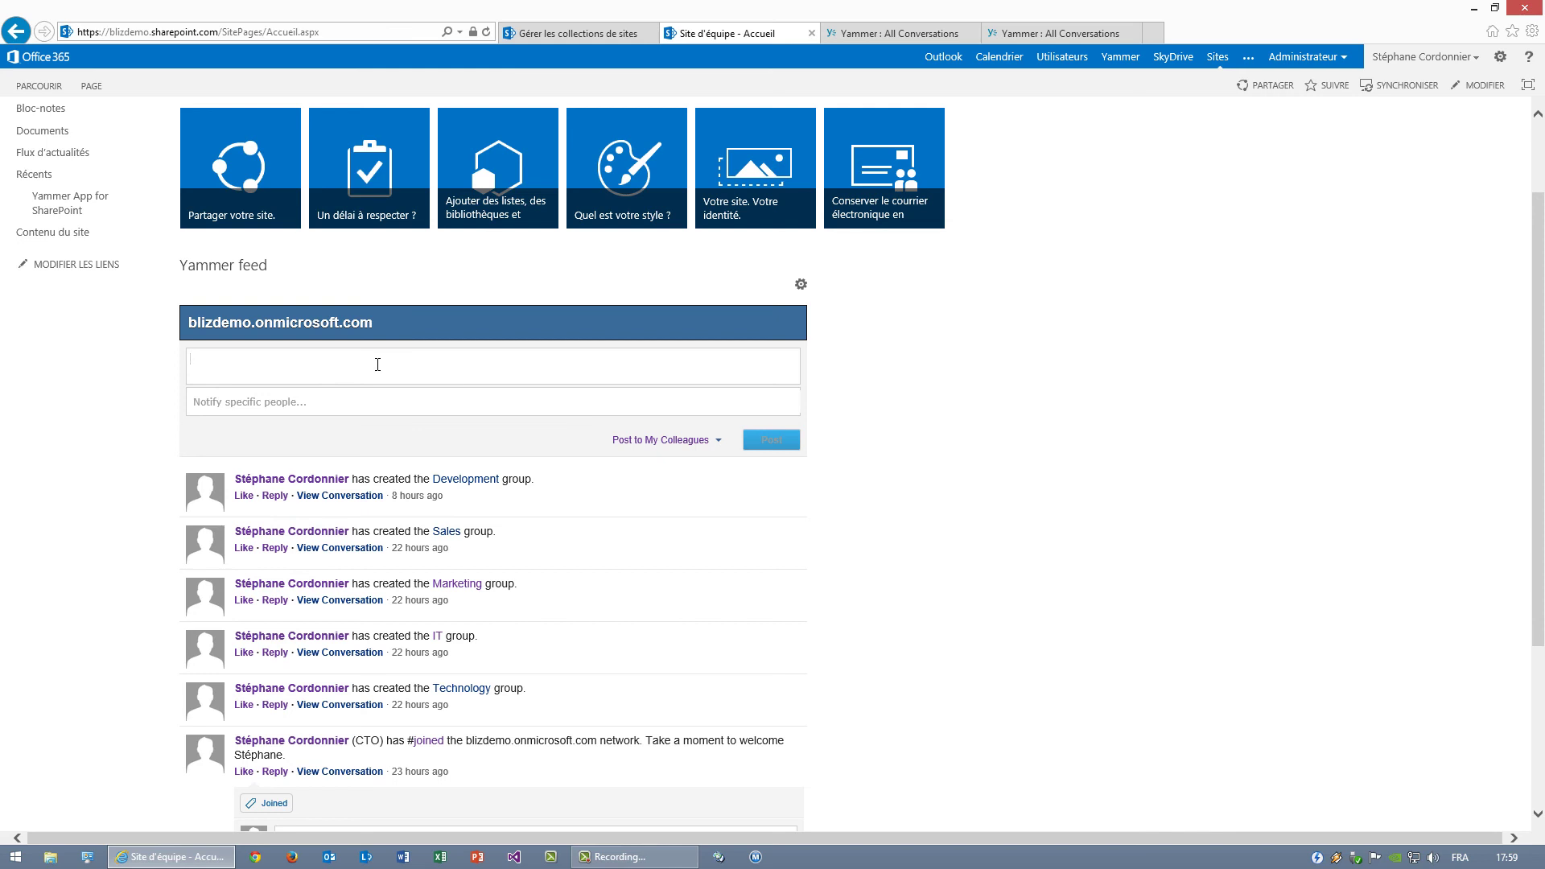
pyautogui.write("Démonstration d'intégration entre")
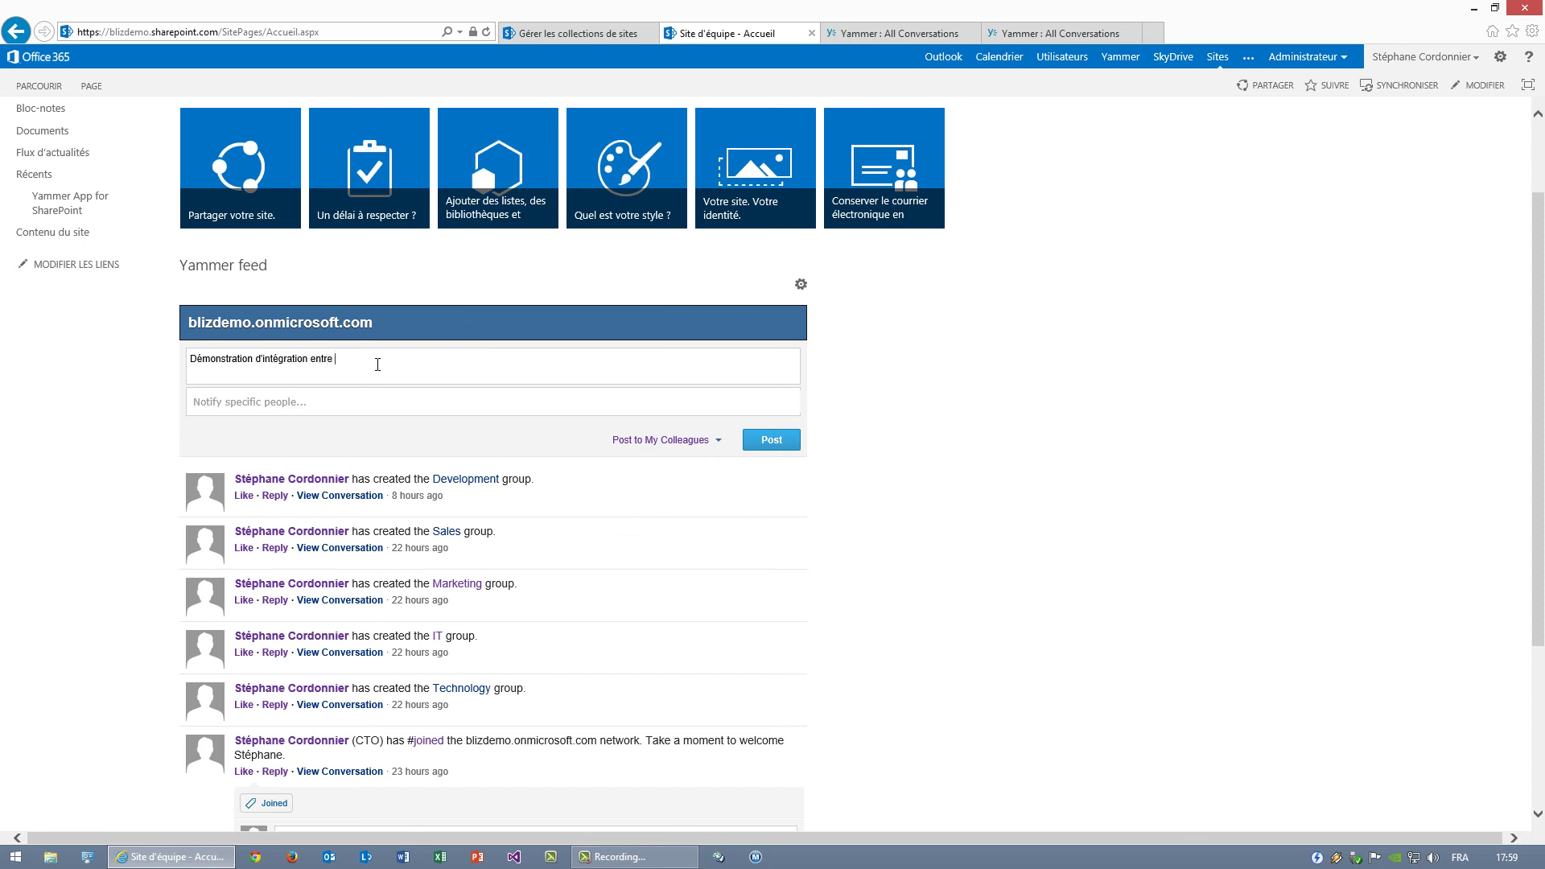
pyautogui.write(' Yammer et Office 365')
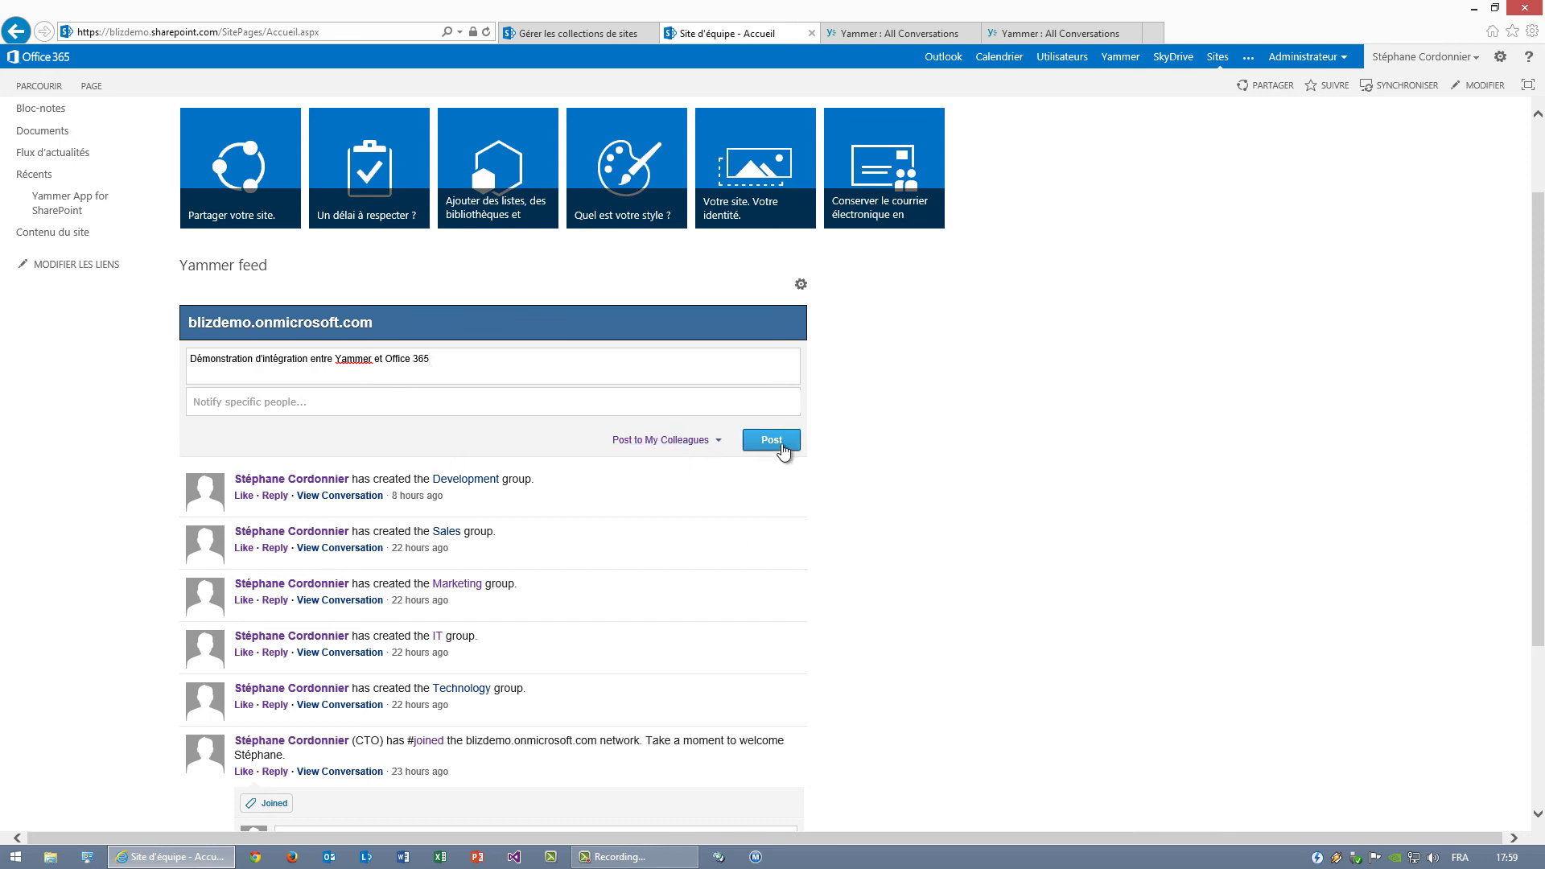
pyautogui.click(782, 446)
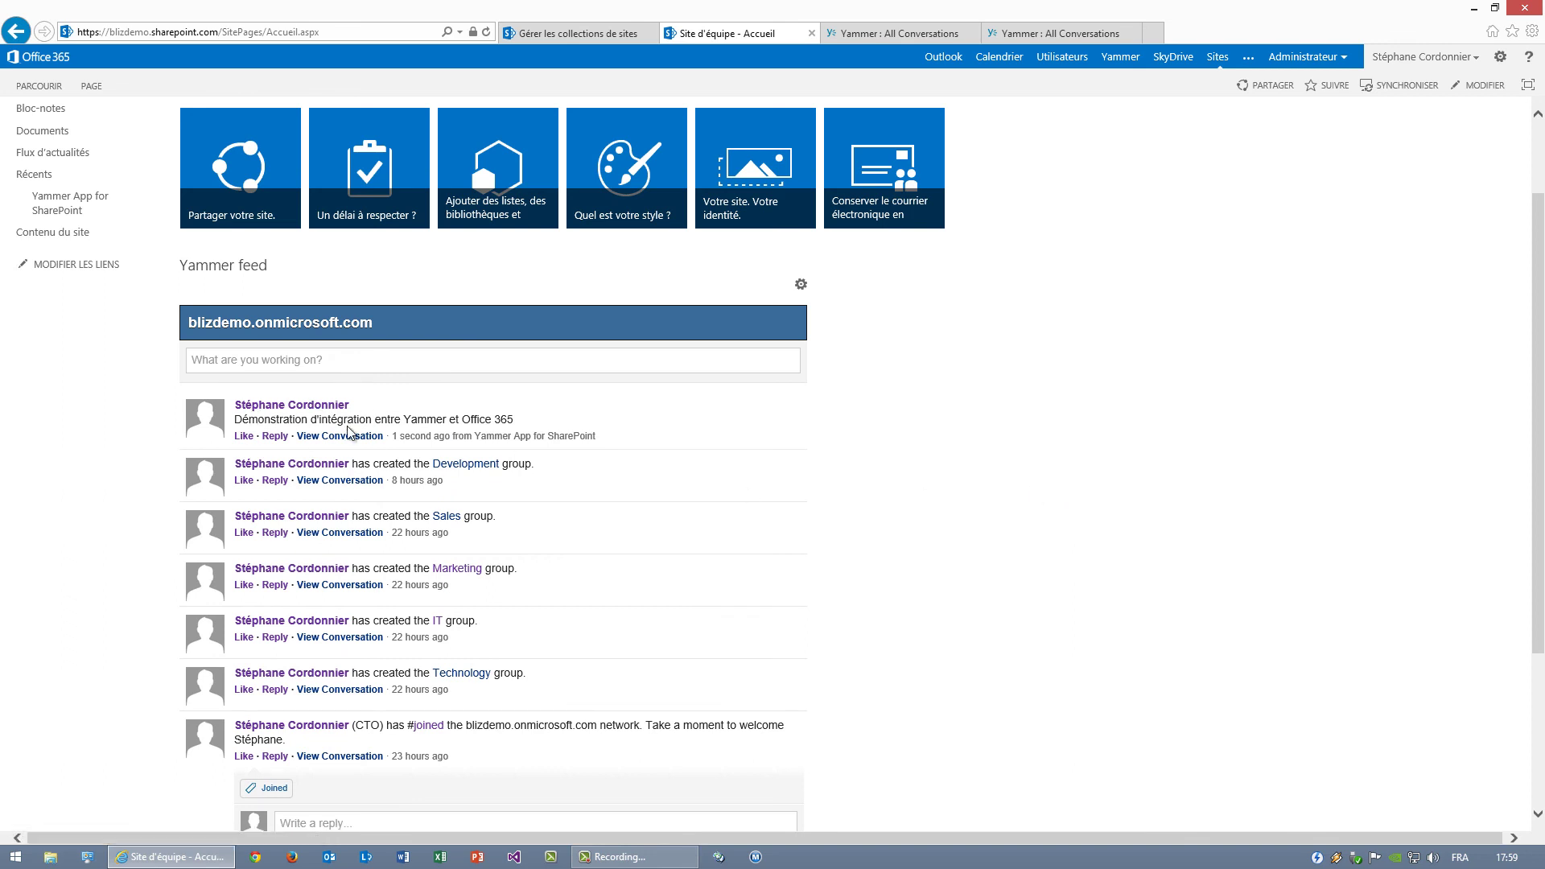
# Step: Check the new post on the refreshed Yammer home page and return to the team site
pyautogui.scroll(3, 338, 434)
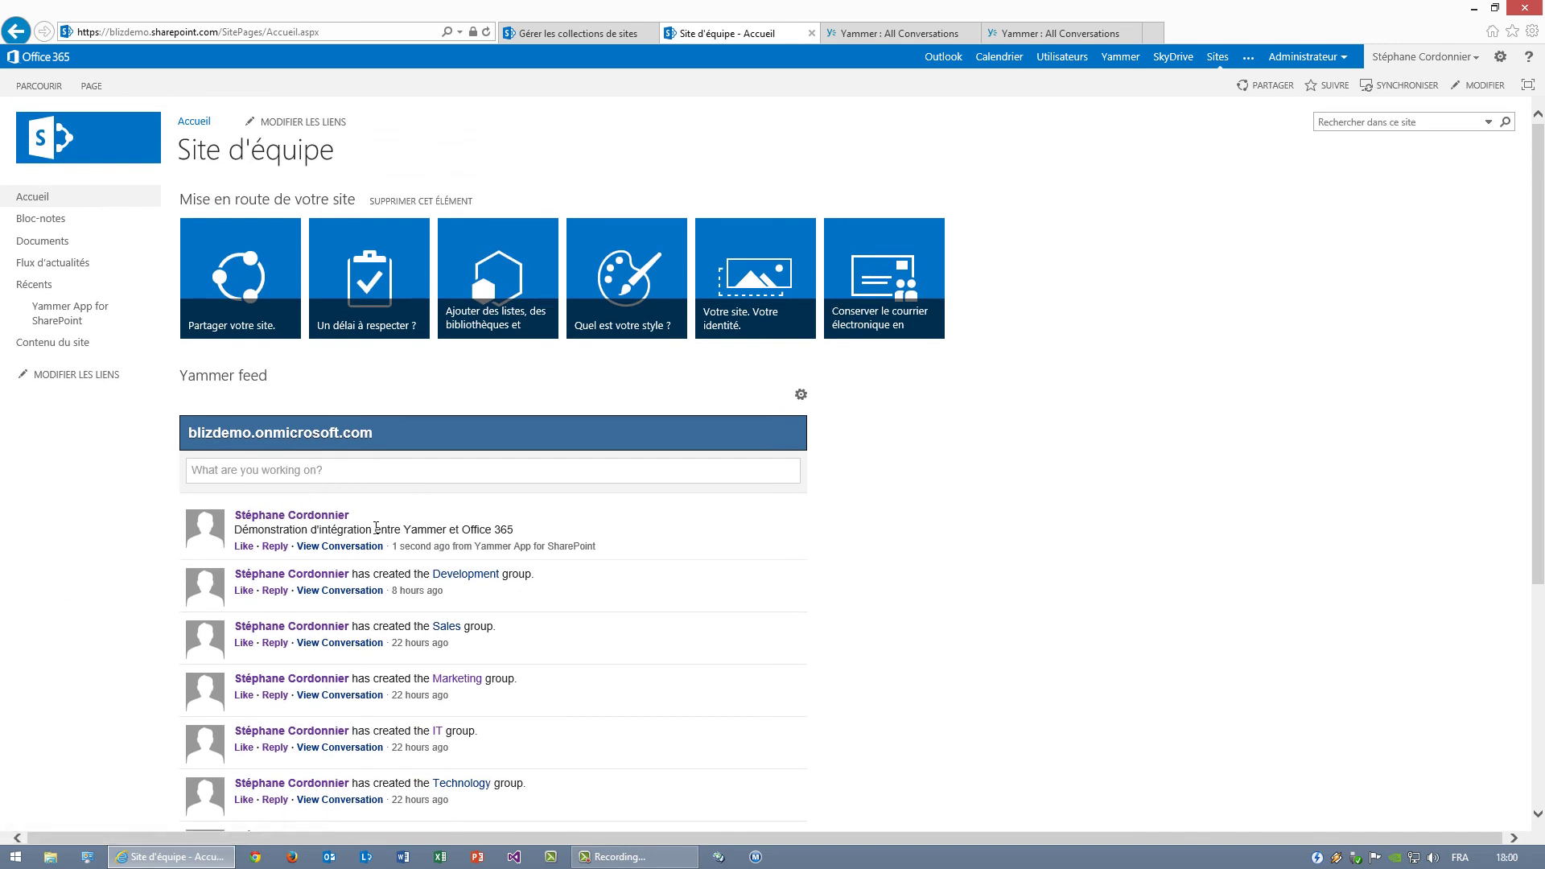
pyautogui.click(897, 33)
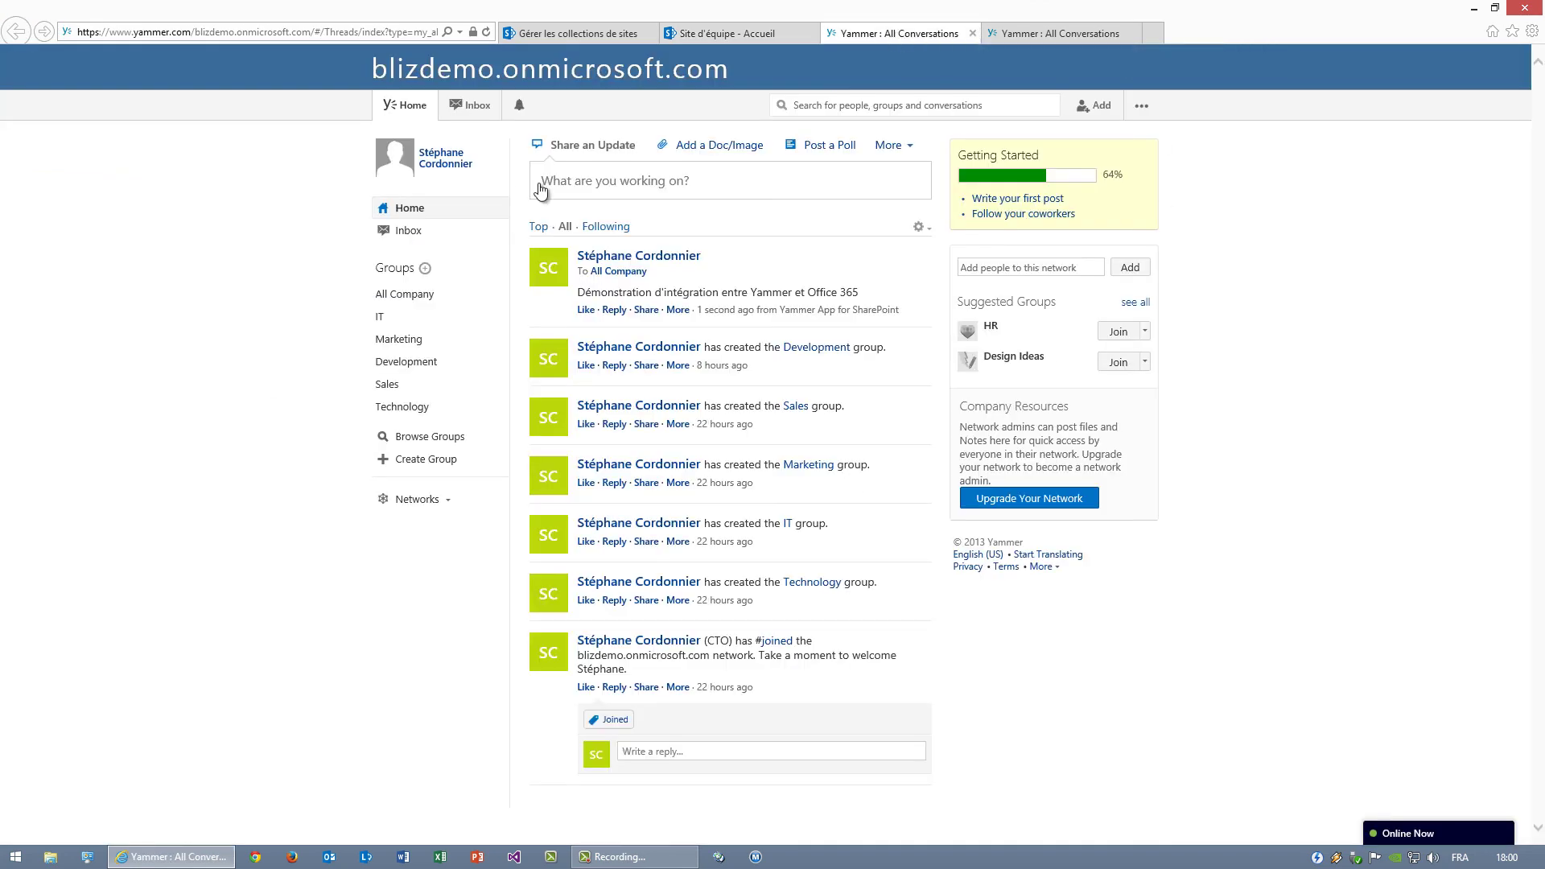
pyautogui.click(412, 112)
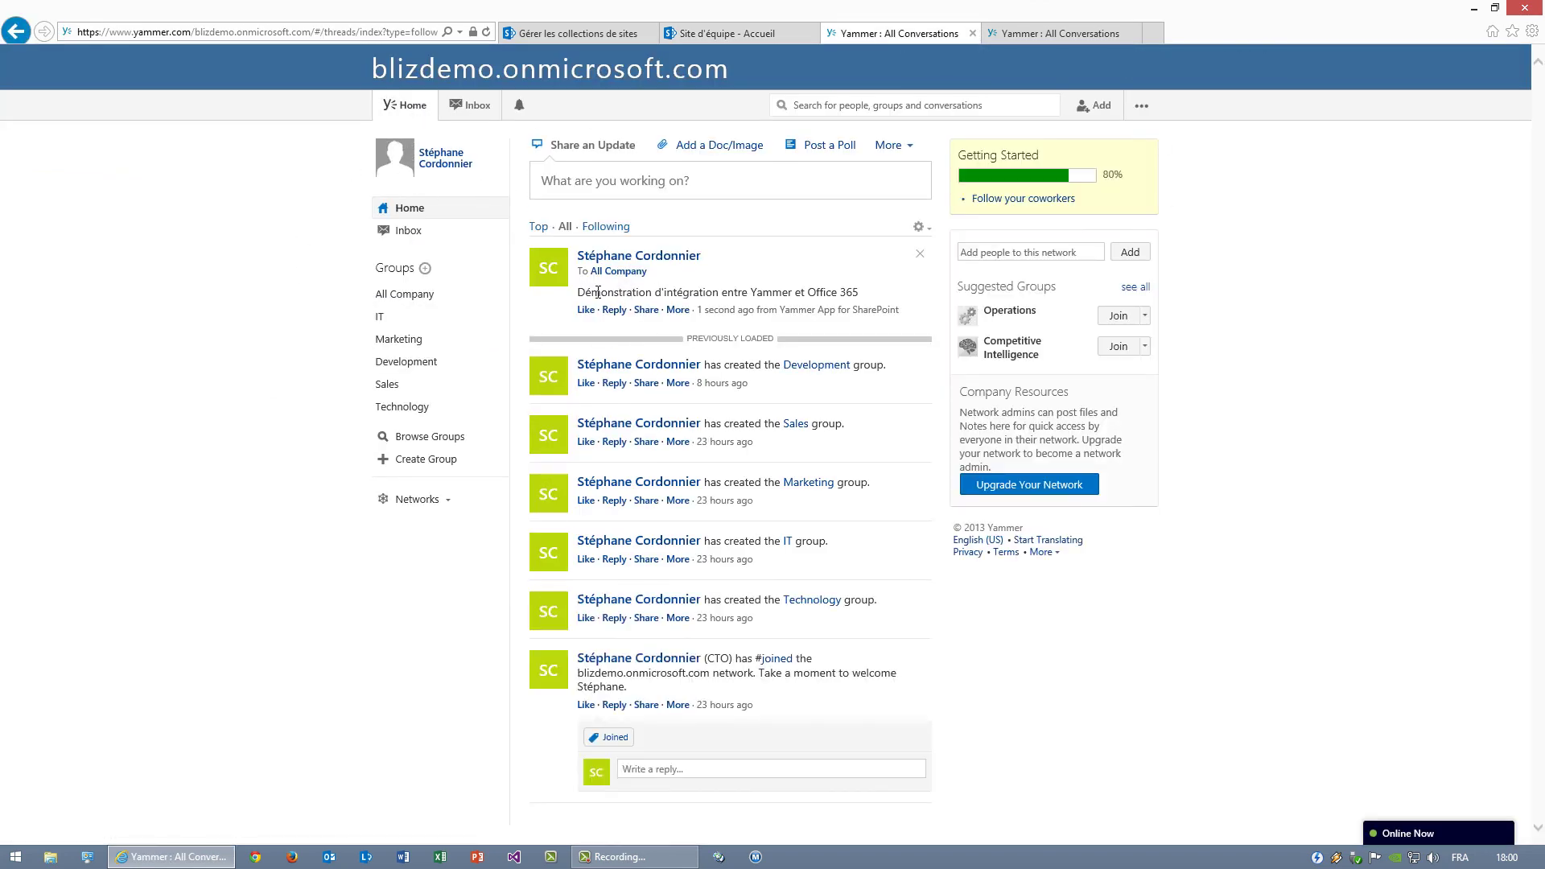
pyautogui.click(720, 34)
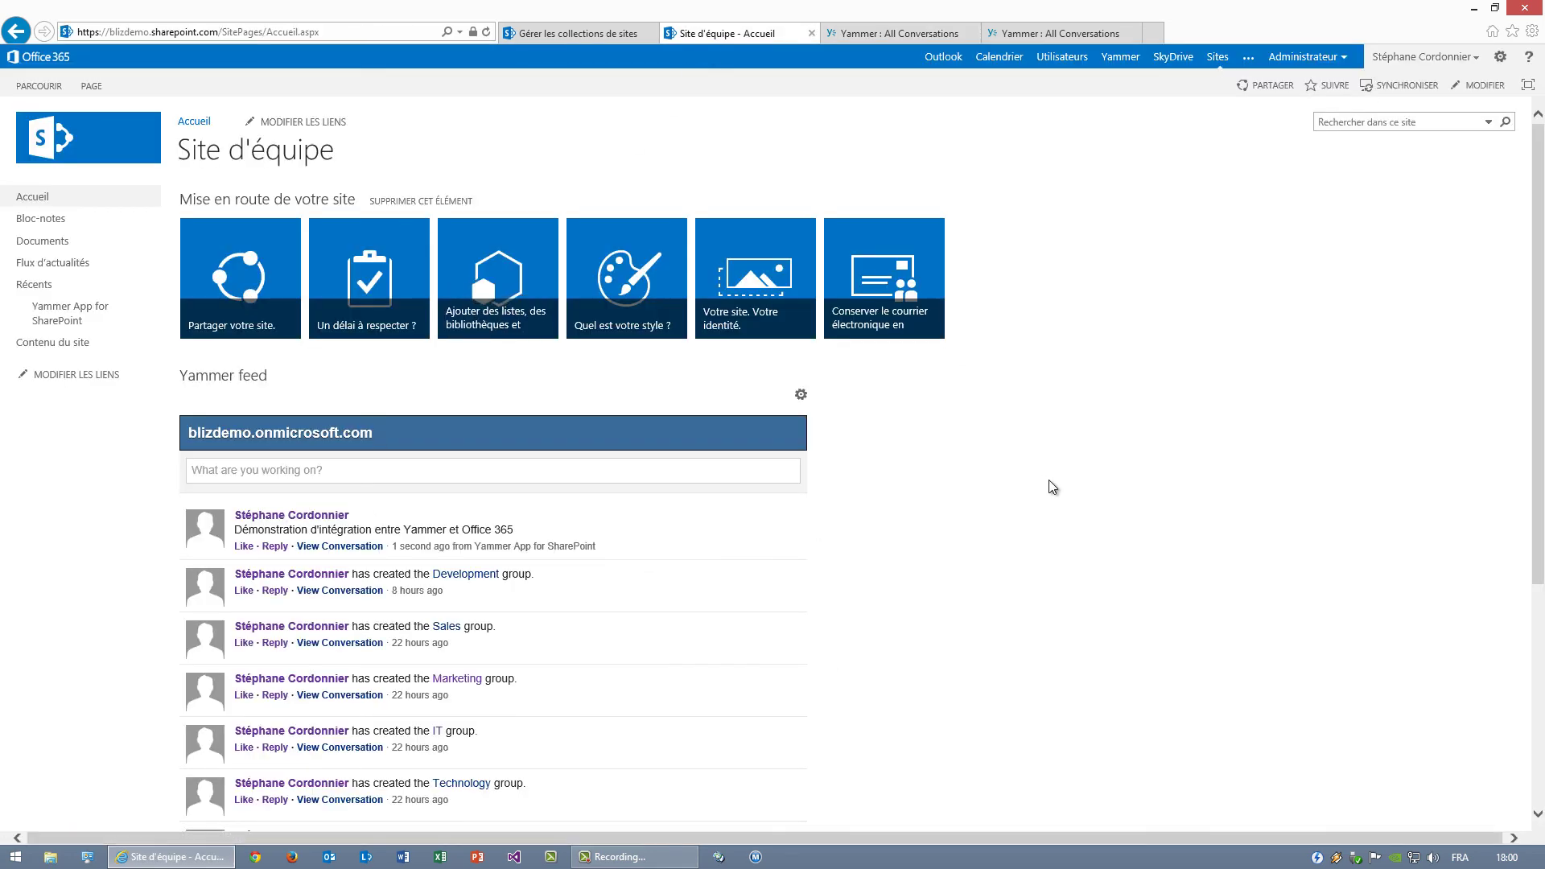